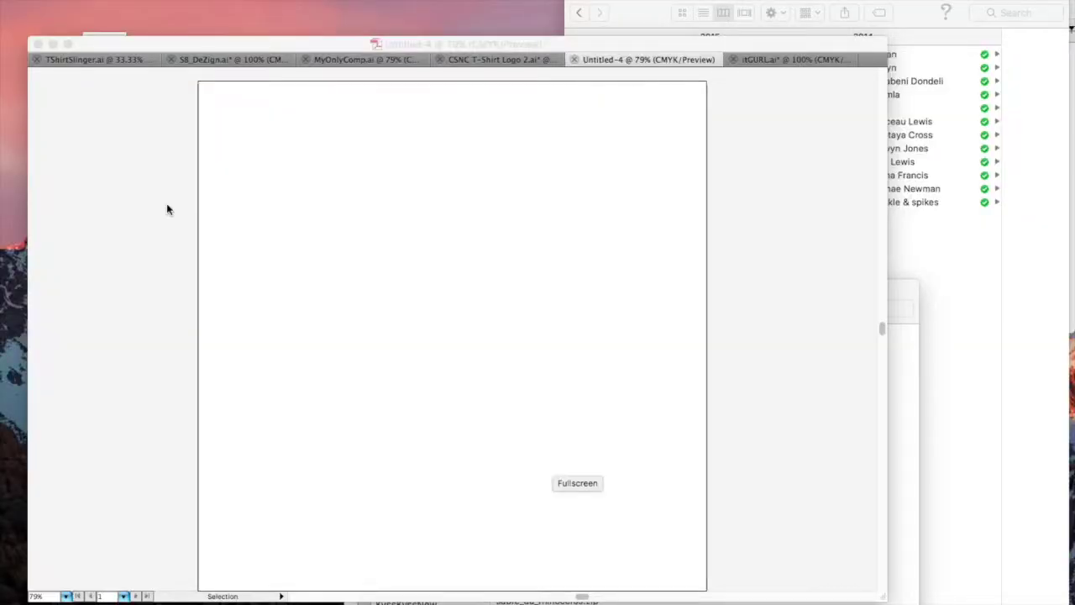
Step: Place the football player image attachment_170409095420.jpg onto the blank artboard of Untitled-4
{"action": "left_click", "coordinate": [536, 353]}
{"action": "left_click", "coordinate": [652, 598]}
{"action": "left_click_drag", "start_coordinate": [689, 364], "coordinate": [453, 290]}
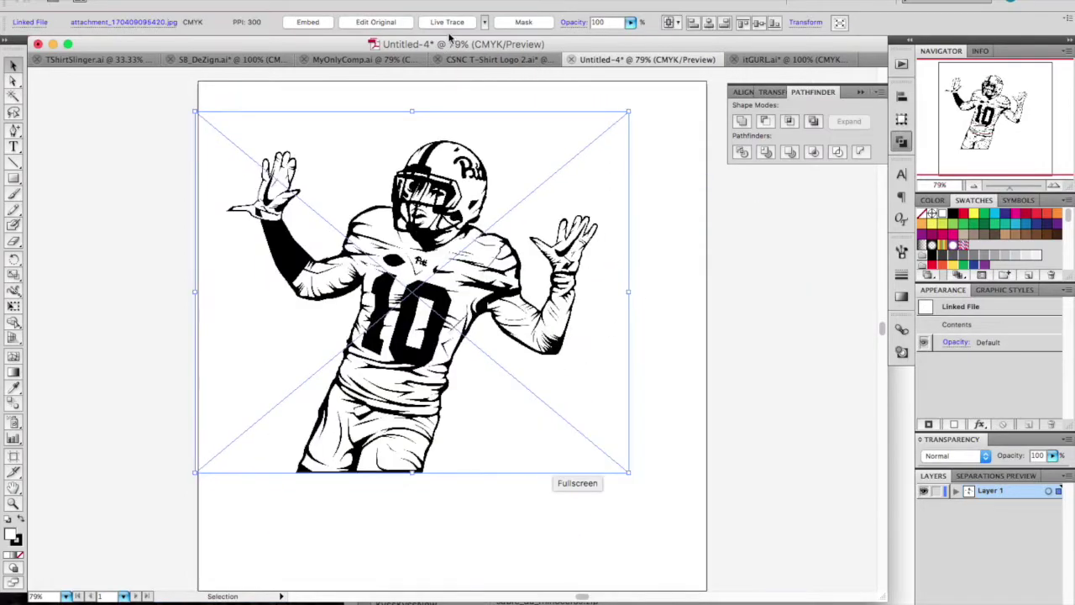
Step: Live Trace the player image, expand the tracing to paths and group the black linework without its background
{"action": "left_click", "coordinate": [447, 22]}
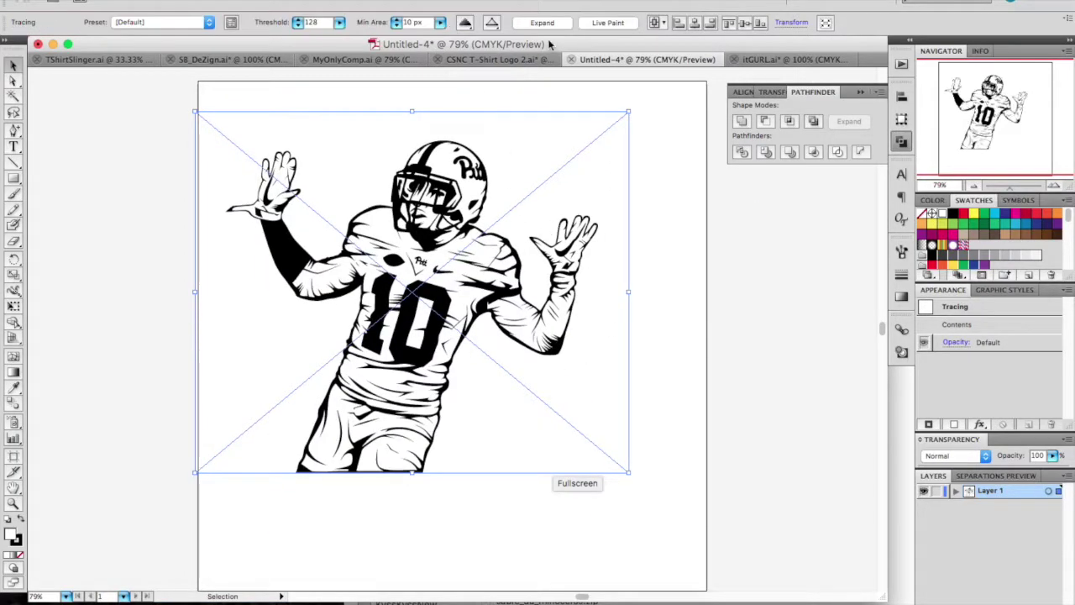
{"action": "left_click", "coordinate": [542, 22]}
{"action": "right_click", "coordinate": [626, 176]}
{"action": "left_click", "coordinate": [715, 199]}
{"action": "left_click_drag", "start_coordinate": [241, 112], "coordinate": [593, 477]}
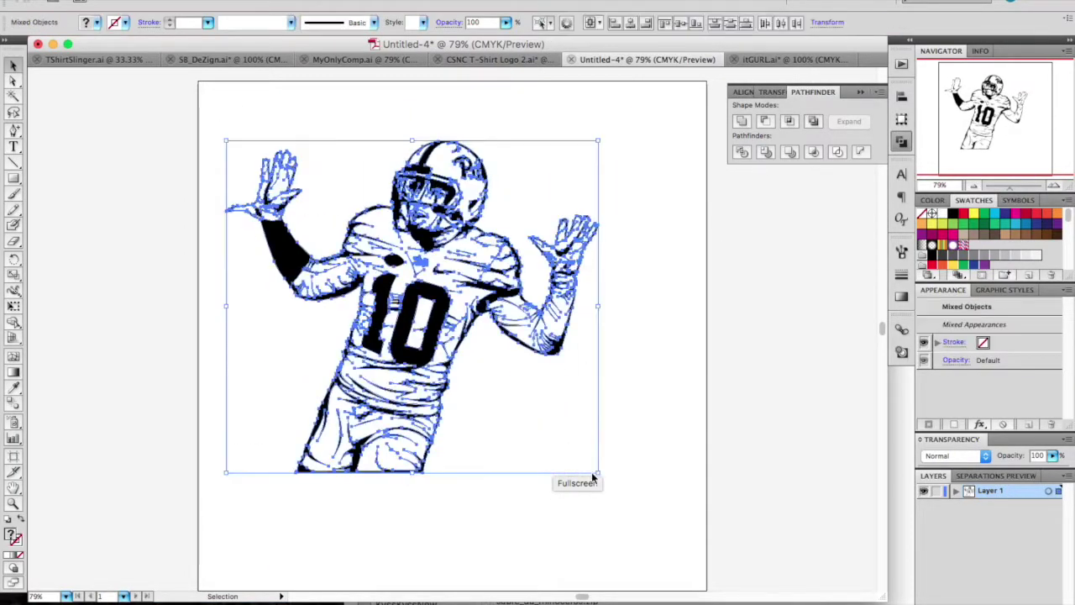
{"action": "key", "text": "super+g"}
Step: Scale the player group down to about 7.22 in wide and place it near the artboard's upper edge
{"action": "left_click_drag", "start_coordinate": [437, 324], "coordinate": [480, 293]}
{"action": "left_click_drag", "start_coordinate": [640, 111], "coordinate": [607, 141]}
{"action": "left_click_drag", "start_coordinate": [445, 294], "coordinate": [445, 241]}
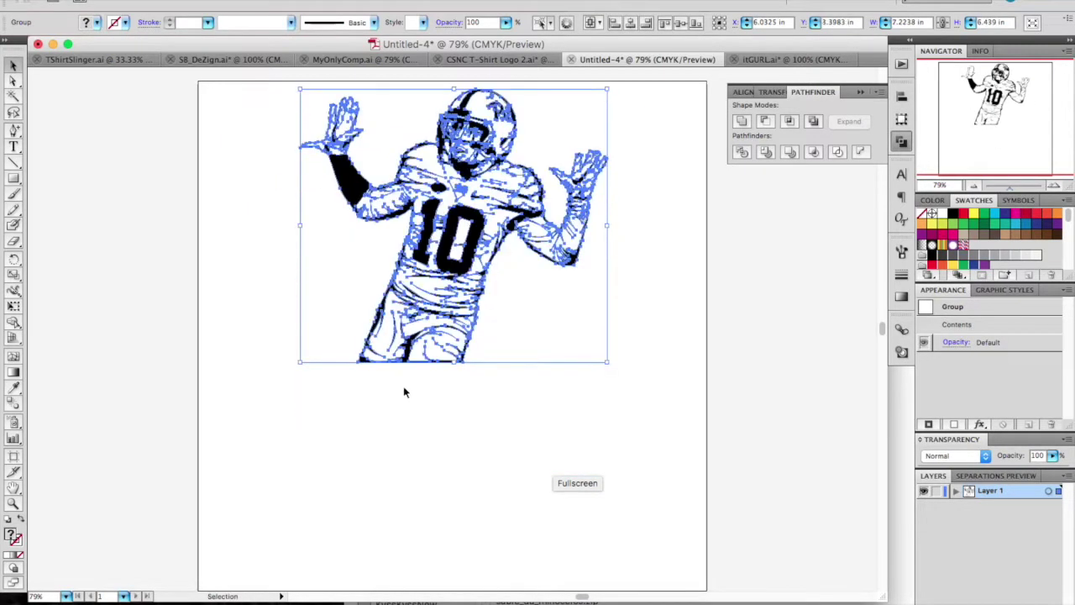
Step: Add the text PERFECT below the player and set its size to 72 pt
{"action": "key", "text": "t"}
{"action": "left_click", "coordinate": [325, 449]}
{"action": "type", "text": "Pe"}
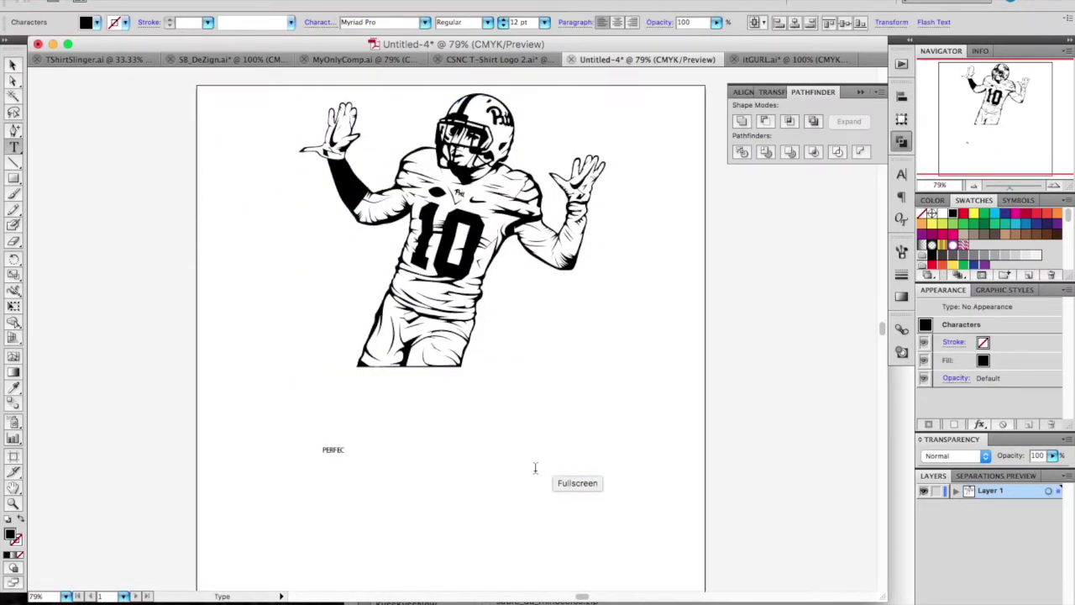
{"action": "left_click", "coordinate": [13, 65]}
{"action": "left_click", "coordinate": [545, 23]}
{"action": "left_click", "coordinate": [540, 145]}
Step: Duplicate the PERFECT text beside the original and change the copy to read 10
{"action": "left_click_drag", "start_coordinate": [402, 441], "coordinate": [467, 411]}
{"action": "double_click", "coordinate": [465, 410]}
{"action": "type", "text": "10"}
{"action": "key", "text": "Escape"}
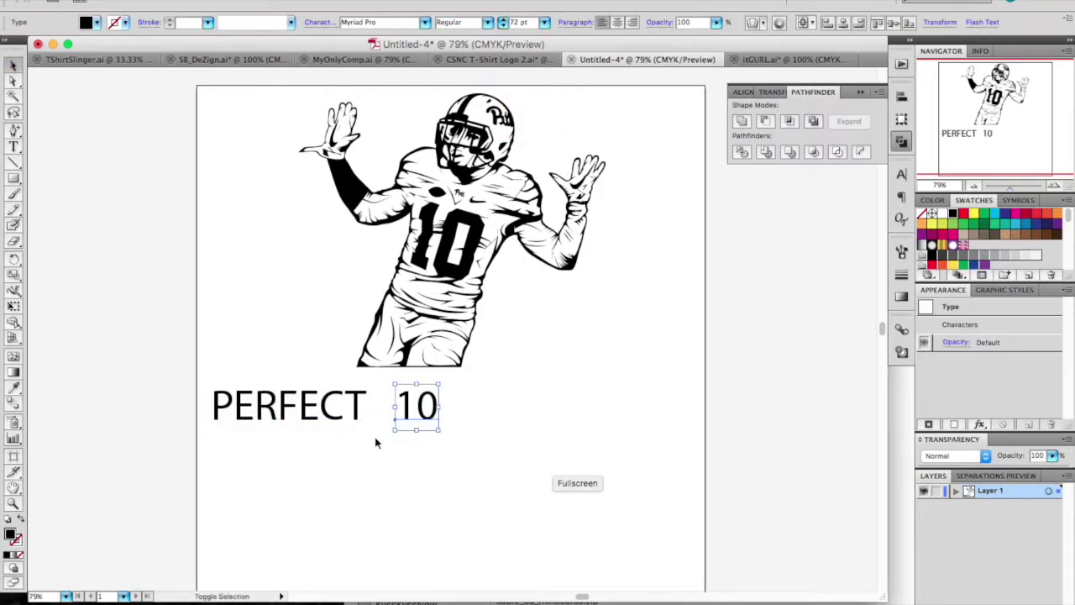
Step: Set PERFECT and 10 in the Perfect Dark (BRK) font and move the 10 clear of the word
{"action": "key", "text": "Return"}
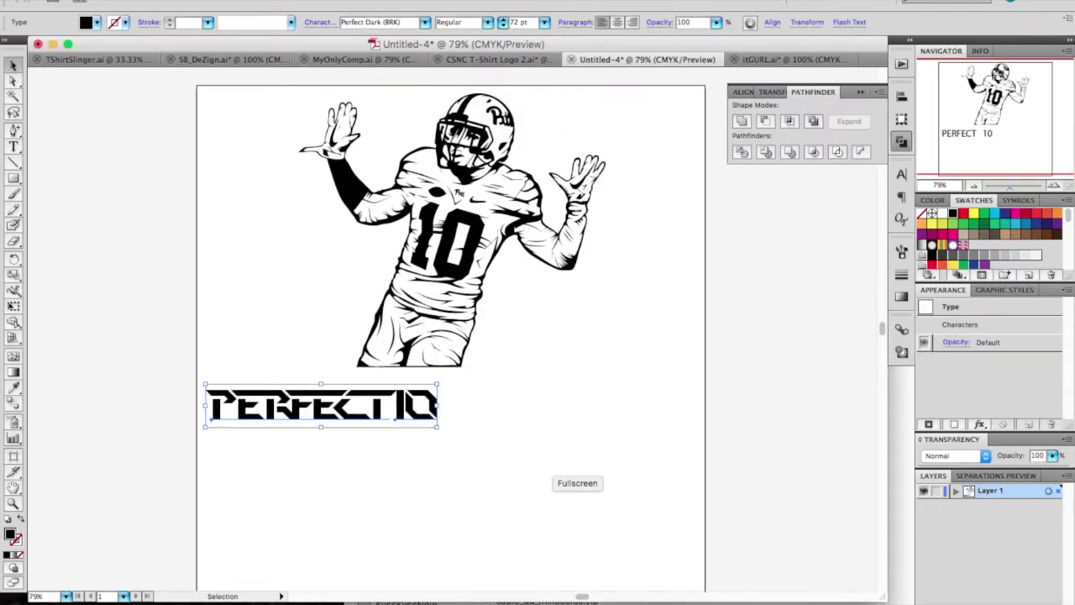
{"action": "left_click", "coordinate": [328, 493]}
{"action": "left_click_drag", "start_coordinate": [418, 408], "coordinate": [455, 407]}
Step: Copy the PERFECT 10 line below itself in the Demonized font and duplicate that copy underneath
{"action": "left_click", "coordinate": [336, 414]}
{"action": "left_click_drag", "start_coordinate": [313, 425], "coordinate": [367, 392]}
{"action": "left_click", "coordinate": [367, 345], "text": "shift"}
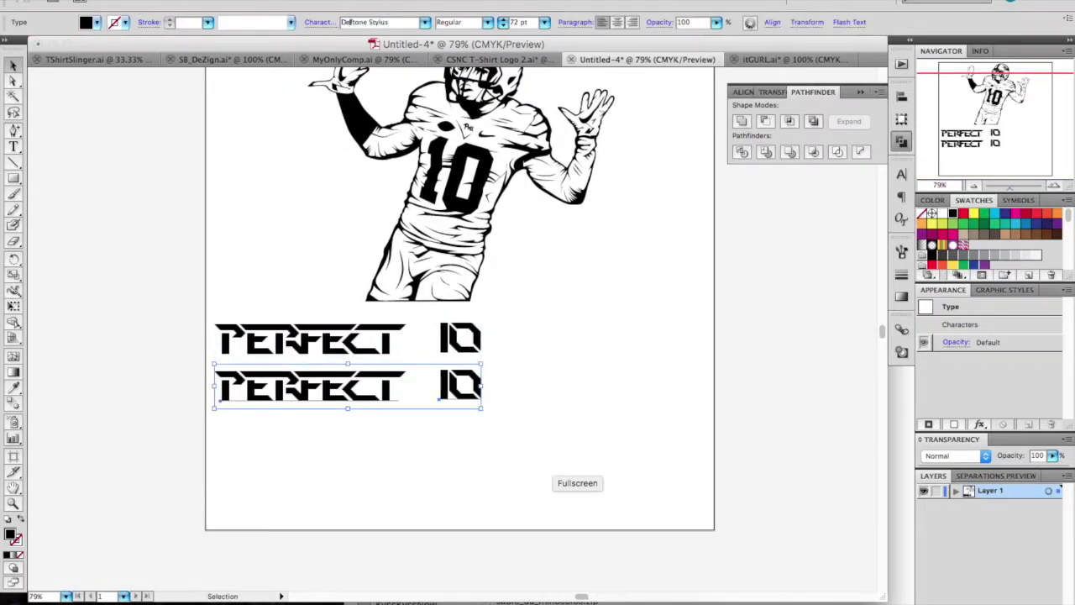
{"action": "key", "text": "Return"}
{"action": "left_click", "coordinate": [507, 403]}
{"action": "left_click", "coordinate": [450, 380]}
{"action": "left_click_drag", "start_coordinate": [557, 386], "coordinate": [420, 458]}
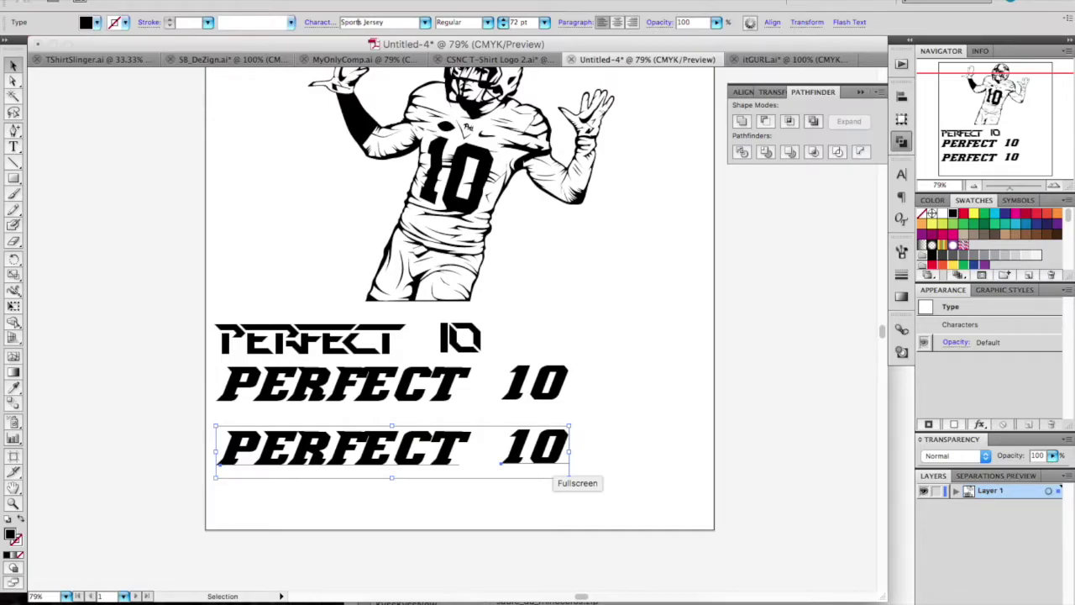
Step: Switch to the browser, go to dafont.com and search for the font "sf sport night"
{"action": "left_click", "coordinate": [425, 600]}
{"action": "left_click", "coordinate": [883, 5]}
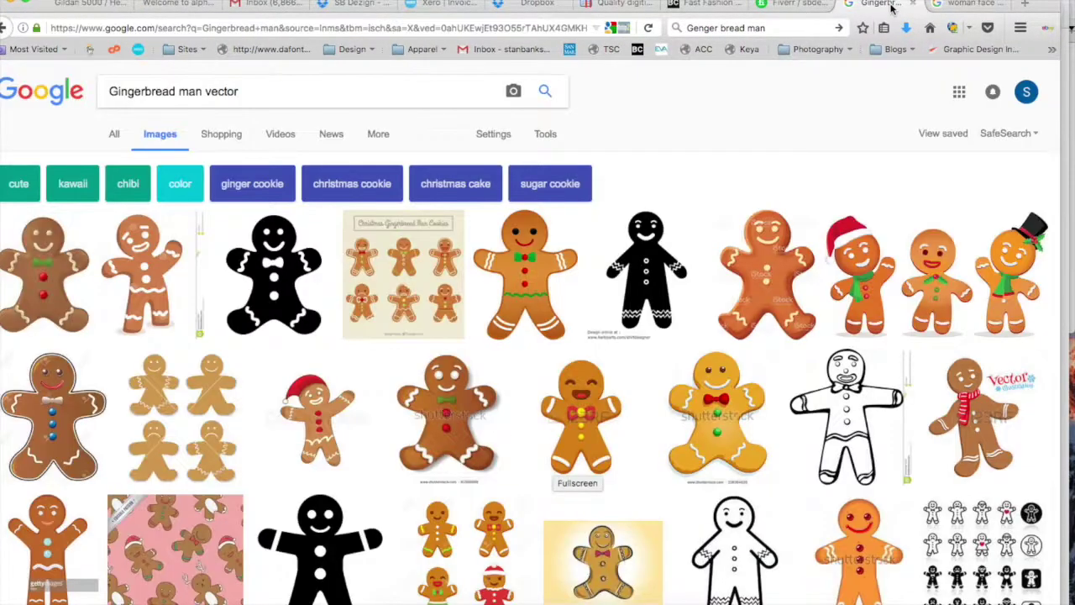
{"action": "left_click", "coordinate": [962, 5]}
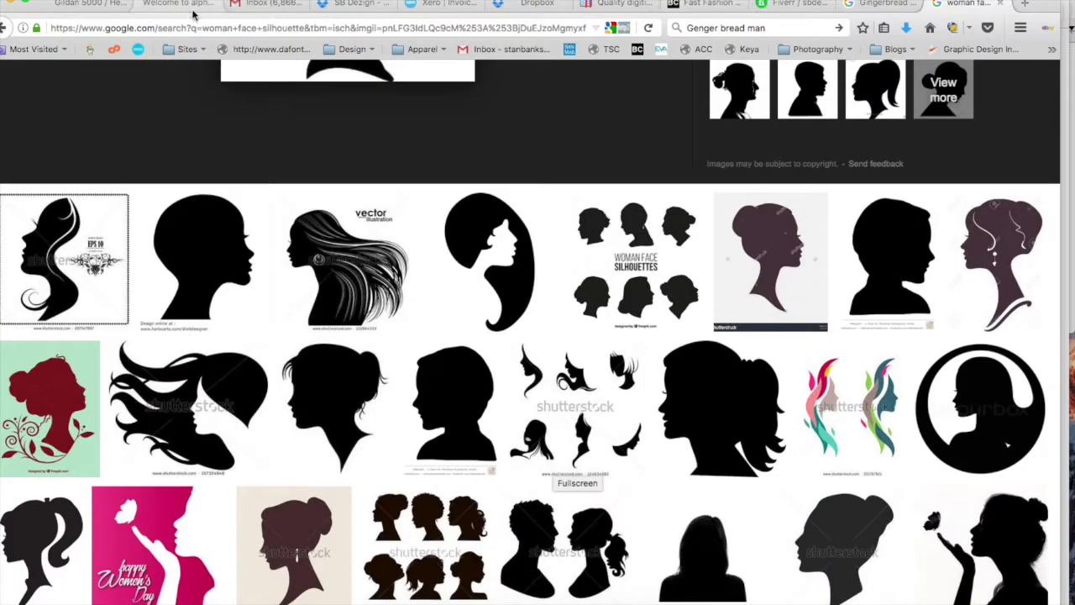
{"action": "key", "text": "super+l"}
{"action": "type", "text": "dafont.com/"}
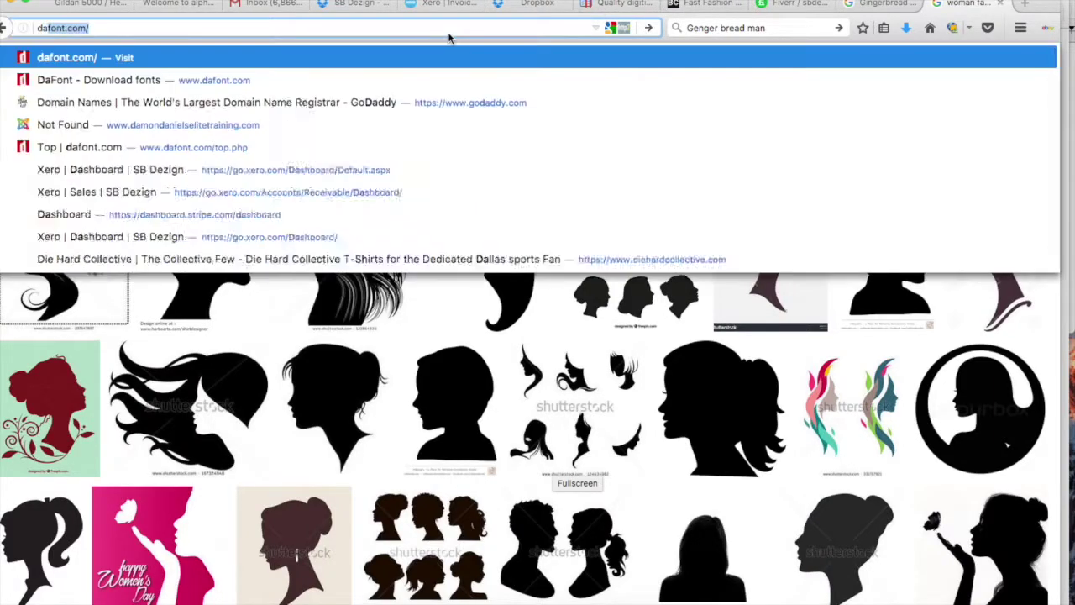
{"action": "key", "text": "Return"}
{"action": "type", "text": "sf sport night"}
{"action": "key", "text": "Return"}
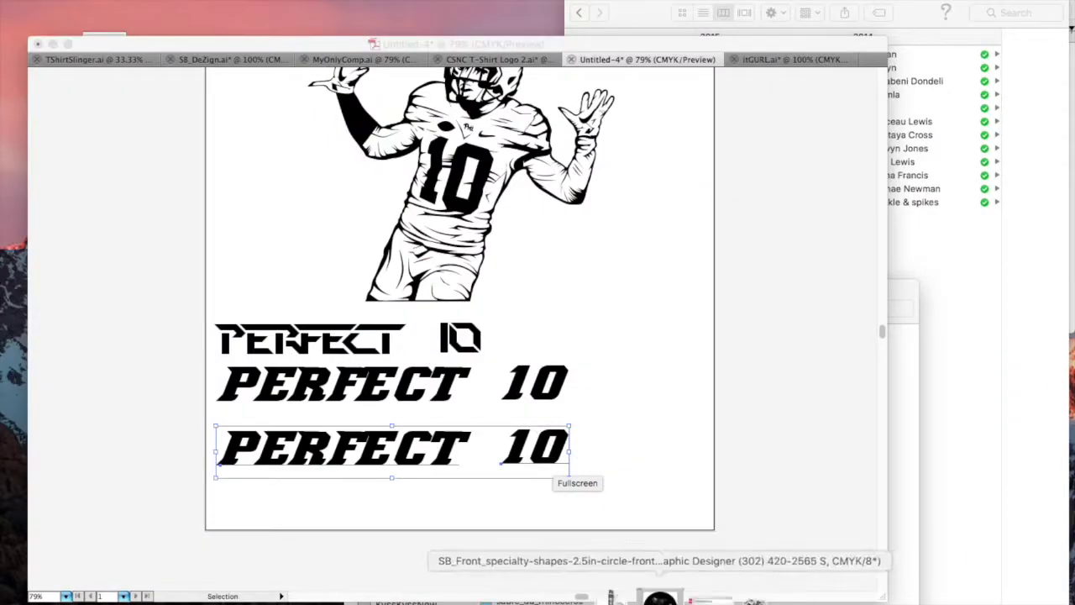
Step: Open all the SF Sports Night .ttf files from the downloaded sf_sports_night folder in the font manager
{"action": "left_click", "coordinate": [720, 599]}
{"action": "left_click", "coordinate": [681, 553]}
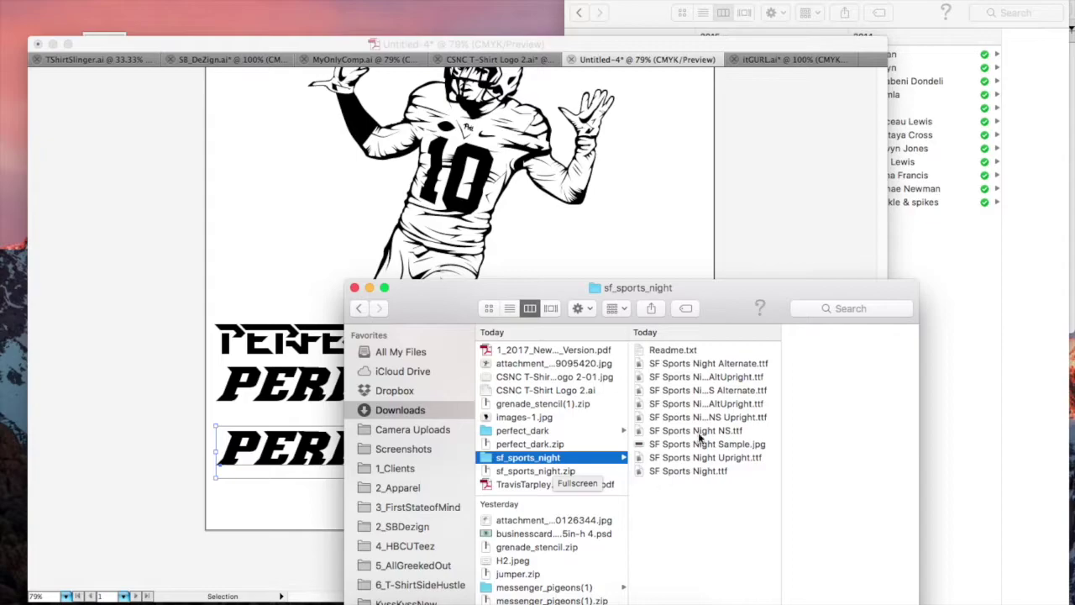
{"action": "left_click", "coordinate": [759, 363]}
{"action": "left_click", "coordinate": [643, 431], "text": "shift"}
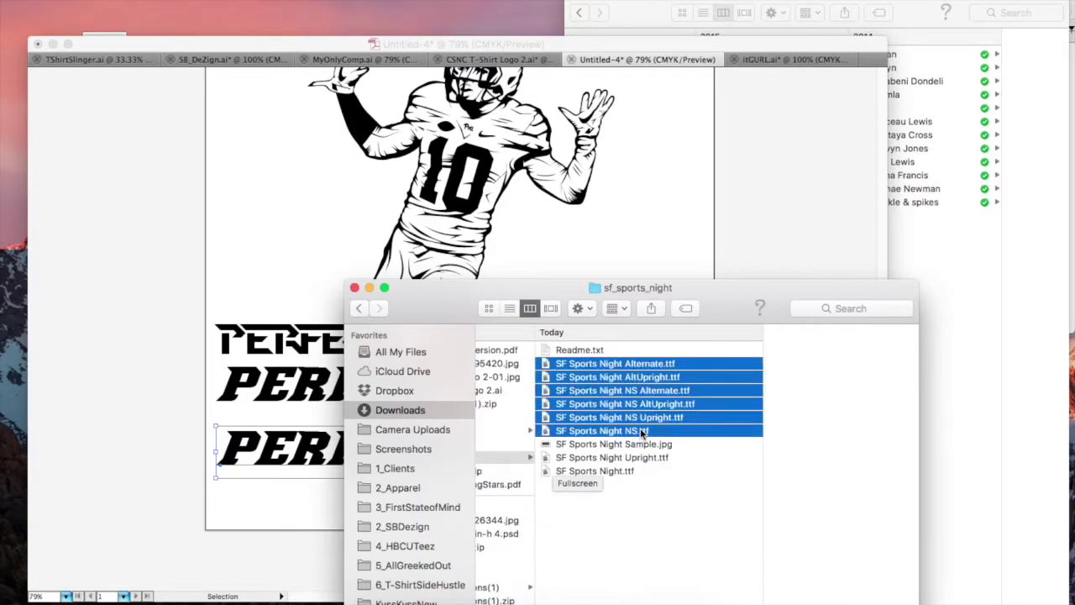
{"action": "right_click", "coordinate": [632, 387]}
{"action": "left_click", "coordinate": [668, 306]}
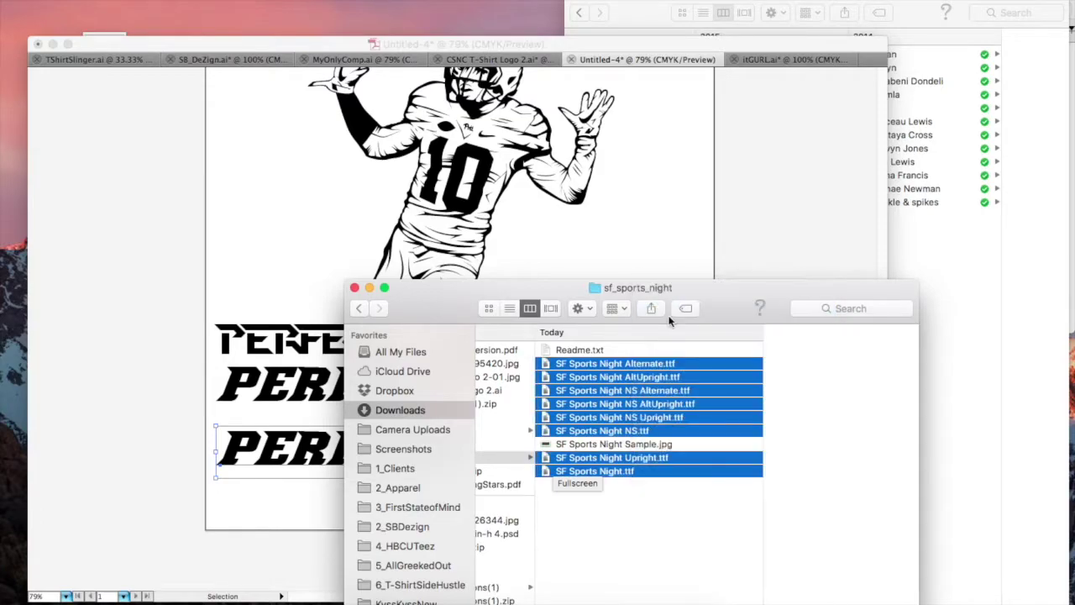
{"action": "left_click", "coordinate": [599, 543]}
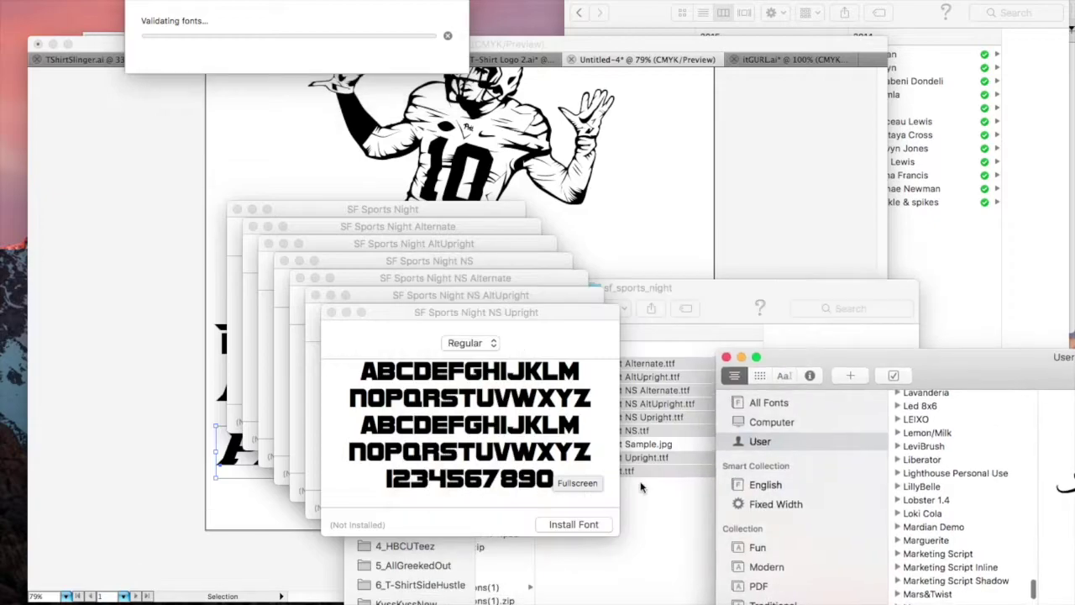
Step: Start installing the SF Sports Night font variants from their preview windows
{"action": "left_click", "coordinate": [585, 510]}
{"action": "left_click", "coordinate": [567, 491]}
{"action": "left_click", "coordinate": [551, 475]}
{"action": "left_click", "coordinate": [533, 461]}
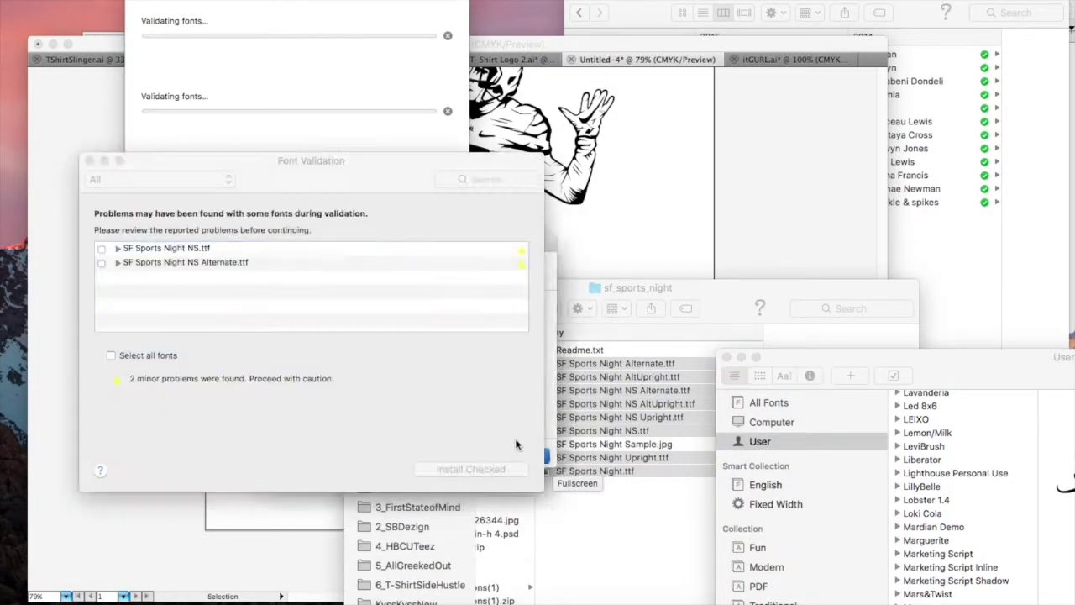
{"action": "left_click_drag", "start_coordinate": [503, 163], "coordinate": [400, 328]}
{"action": "left_click", "coordinate": [515, 440]}
{"action": "left_click", "coordinate": [501, 422]}
Step: Install the SF Sports Night fonts listed in font validation and close the font manager and folder windows
{"action": "left_click_drag", "start_coordinate": [134, 330], "coordinate": [326, 290]}
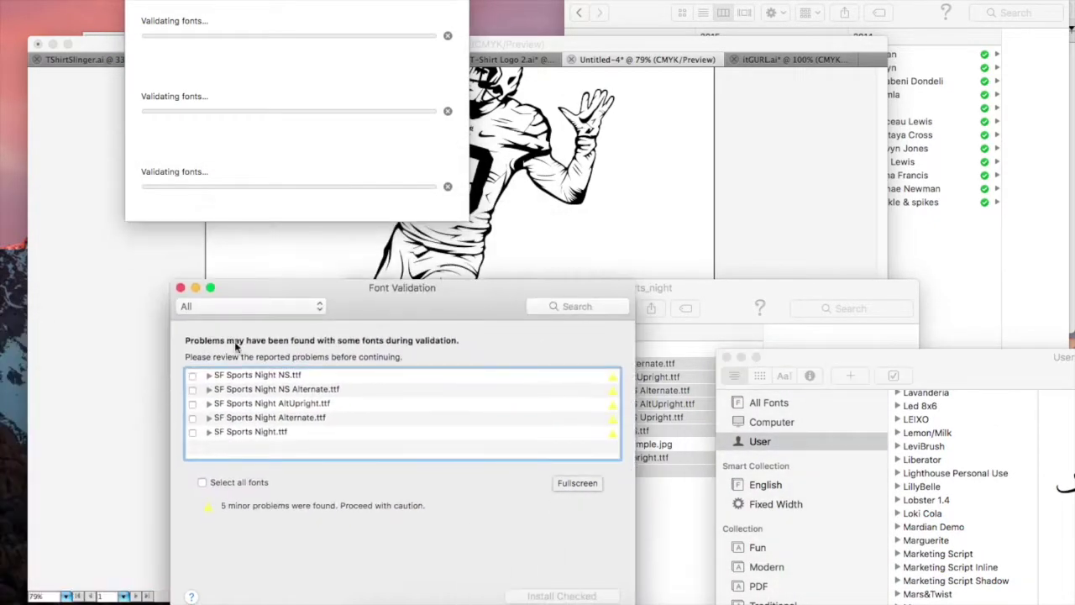
{"action": "left_click", "coordinate": [538, 596]}
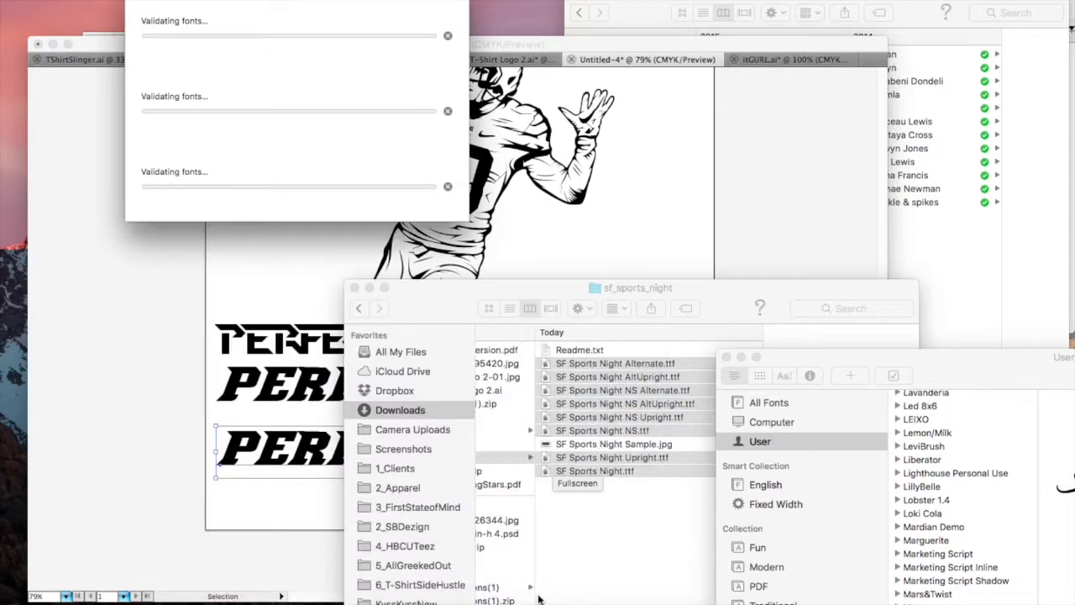
{"action": "left_click", "coordinate": [727, 358]}
{"action": "left_click", "coordinate": [353, 288]}
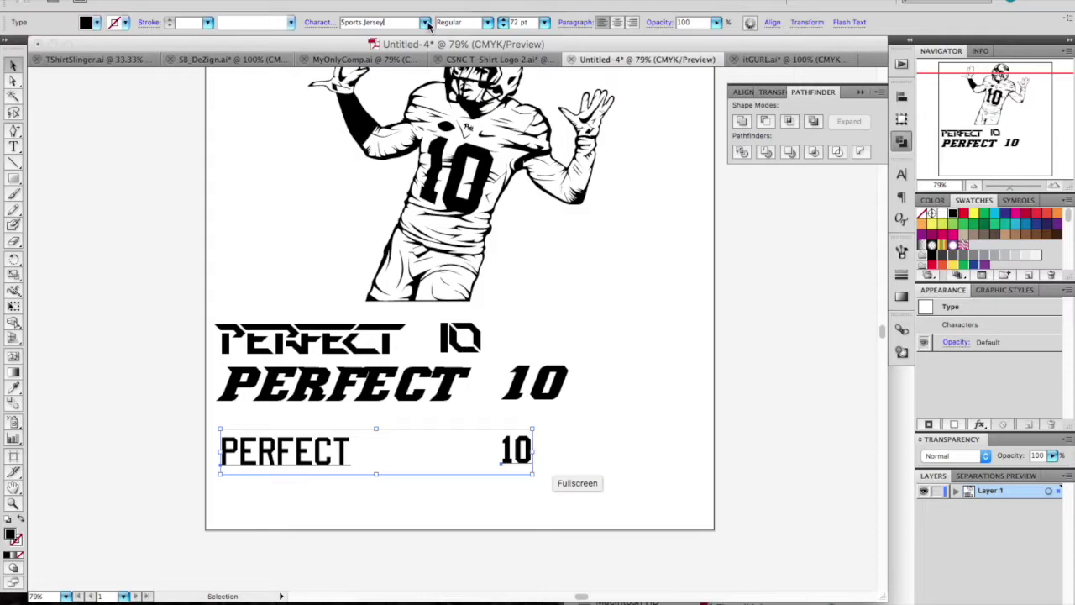
{"action": "left_click", "coordinate": [426, 23]}
{"action": "scroll", "coordinate": [428, 26], "scroll_direction": "up", "scroll_amount": 10}
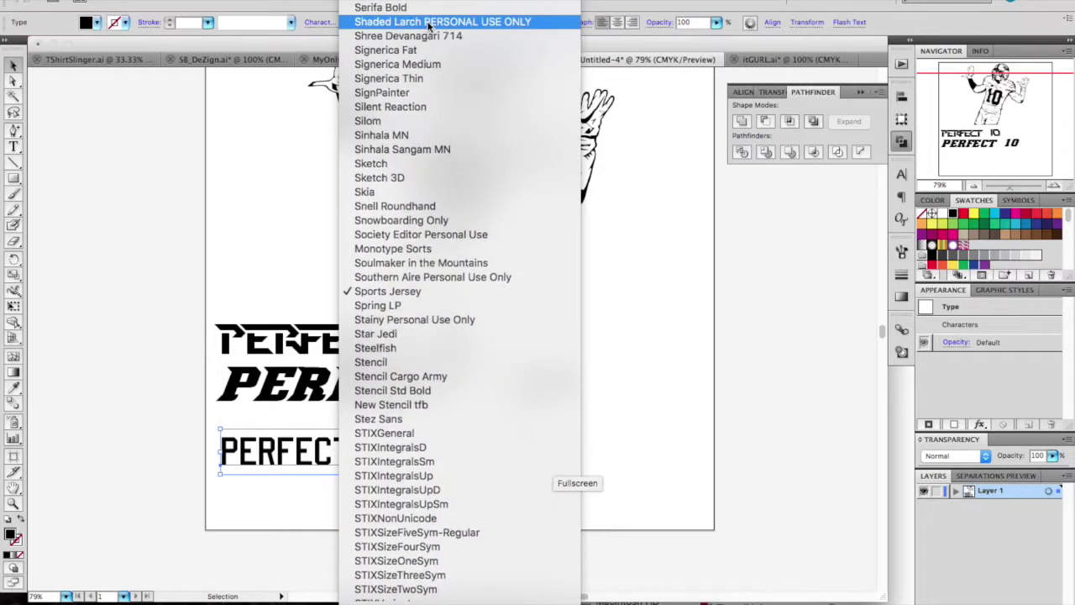
{"action": "scroll", "coordinate": [453, 168], "scroll_direction": "down", "scroll_amount": 5}
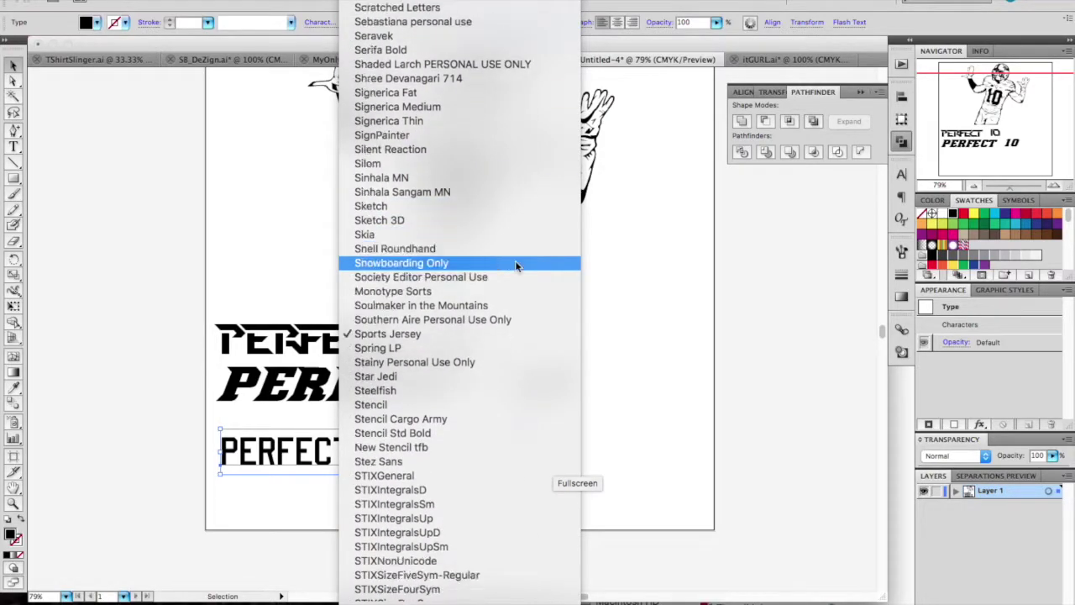
{"action": "left_click", "coordinate": [685, 382]}
Step: Set the third PERFECT 10 line in the SF Sports Night font and shift its PERFECT slightly
{"action": "mouse_move", "coordinate": [638, 597]}
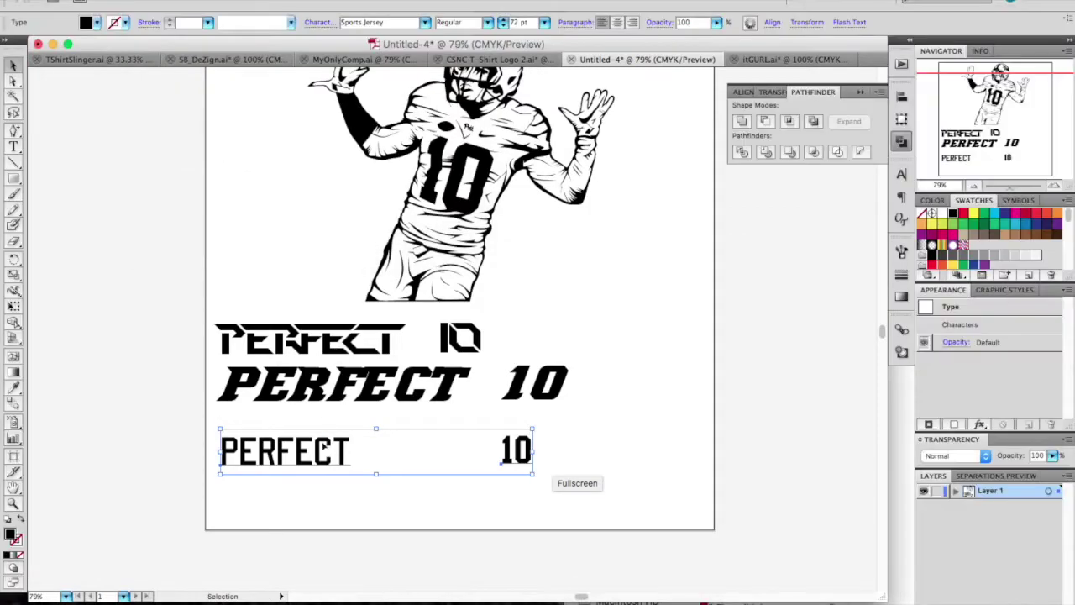
{"action": "key", "text": "Return"}
{"action": "left_click", "coordinate": [582, 543]}
{"action": "mouse_move", "coordinate": [339, 455]}
{"action": "left_mouse_down"}
{"action": "mouse_move", "coordinate": [372, 428]}
{"action": "mouse_move", "coordinate": [354, 446]}
{"action": "left_mouse_up"}
Step: Duplicate Layer 1 and hide the original layer
{"action": "left_click_drag", "start_coordinate": [361, 390], "coordinate": [690, 315]}
{"action": "left_click", "coordinate": [550, 401]}
{"action": "left_click_drag", "start_coordinate": [778, 290], "coordinate": [452, 363]}
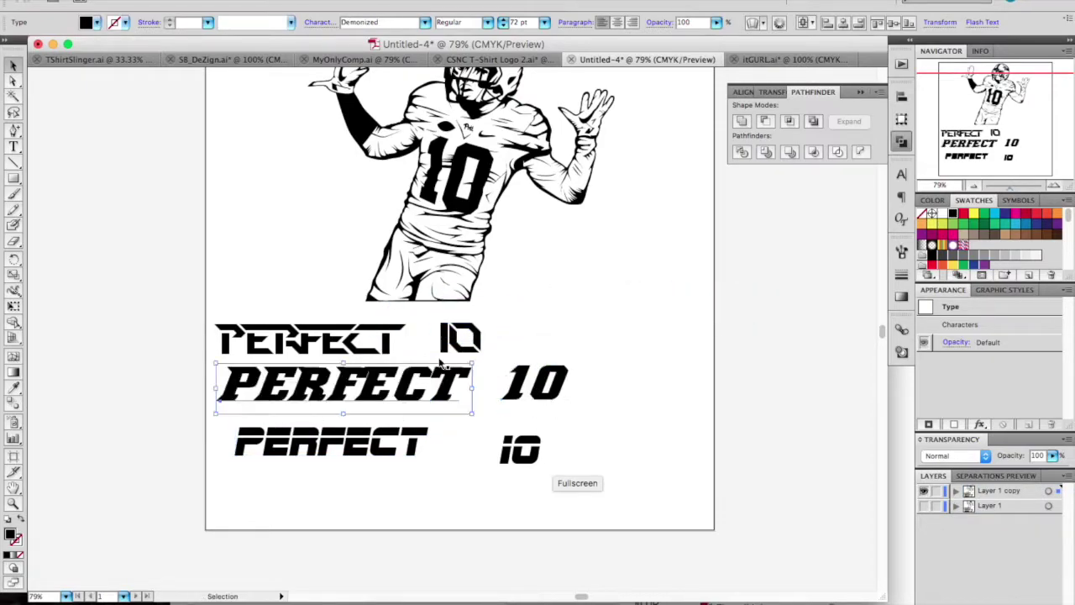
Step: Move the Demonized text off the artboard's right side and the SF Sports Night text off its left side
{"action": "left_click_drag", "start_coordinate": [244, 391], "coordinate": [622, 340]}
{"action": "left_click_drag", "start_coordinate": [552, 380], "coordinate": [737, 380]}
{"action": "left_click_drag", "start_coordinate": [580, 287], "coordinate": [722, 382]}
{"action": "left_click_drag", "start_coordinate": [618, 342], "coordinate": [823, 350]}
{"action": "left_click_drag", "start_coordinate": [475, 337], "coordinate": [317, 490]}
{"action": "left_click", "coordinate": [357, 442], "text": "shift"}
{"action": "left_click_drag", "start_coordinate": [362, 444], "coordinate": [80, 435]}
Step: Enlarge the Perfect Dark PERFECT to about 165 pt so it spans most of the artboard below the player
{"action": "left_click", "coordinate": [357, 345]}
{"action": "left_click_drag", "start_coordinate": [406, 361], "coordinate": [655, 483]}
{"action": "left_click_drag", "start_coordinate": [566, 357], "coordinate": [586, 328]}
Step: Move the player artwork higher to open space above the enlarged PERFECT
{"action": "scroll", "coordinate": [586, 328], "scroll_direction": "up", "scroll_amount": 5}
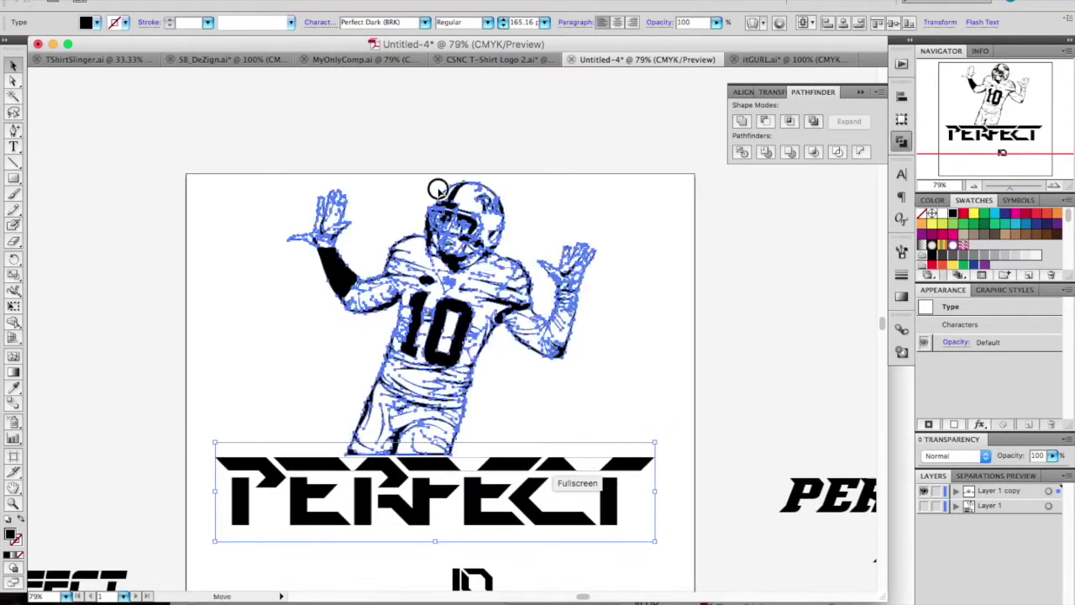
{"action": "left_click_drag", "start_coordinate": [440, 187], "coordinate": [432, 135]}
{"action": "left_click", "coordinate": [522, 381]}
Step: Enlarge the Perfect Dark 10 and place it directly beneath the middle of PERFECT
{"action": "scroll", "coordinate": [522, 381], "scroll_direction": "down", "scroll_amount": 5}
{"action": "left_click", "coordinate": [484, 433]}
{"action": "left_click_drag", "start_coordinate": [463, 454], "coordinate": [253, 531]}
{"action": "scroll", "coordinate": [423, 398], "scroll_direction": "down", "scroll_amount": 10}
{"action": "scroll", "coordinate": [423, 398], "scroll_direction": "left", "scroll_amount": 8}
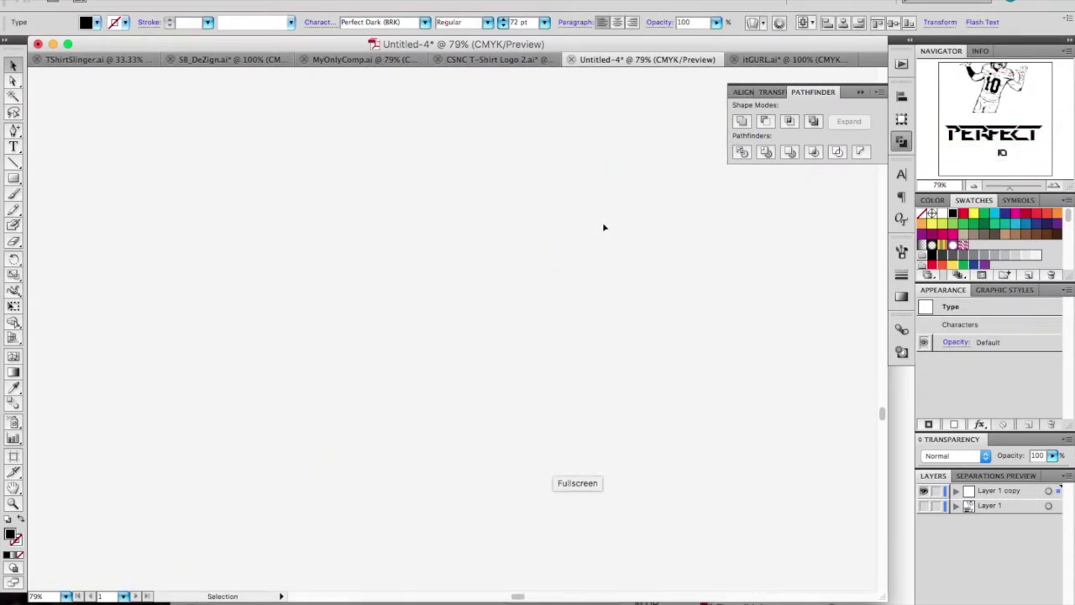
{"action": "left_click", "coordinate": [604, 228]}
{"action": "key", "text": "super+0"}
{"action": "scroll", "coordinate": [464, 469], "scroll_direction": "down", "scroll_amount": 4}
{"action": "left_click_drag", "start_coordinate": [458, 468], "coordinate": [545, 404]}
{"action": "left_click_drag", "start_coordinate": [582, 306], "coordinate": [442, 339]}
{"action": "left_click", "coordinate": [610, 372]}
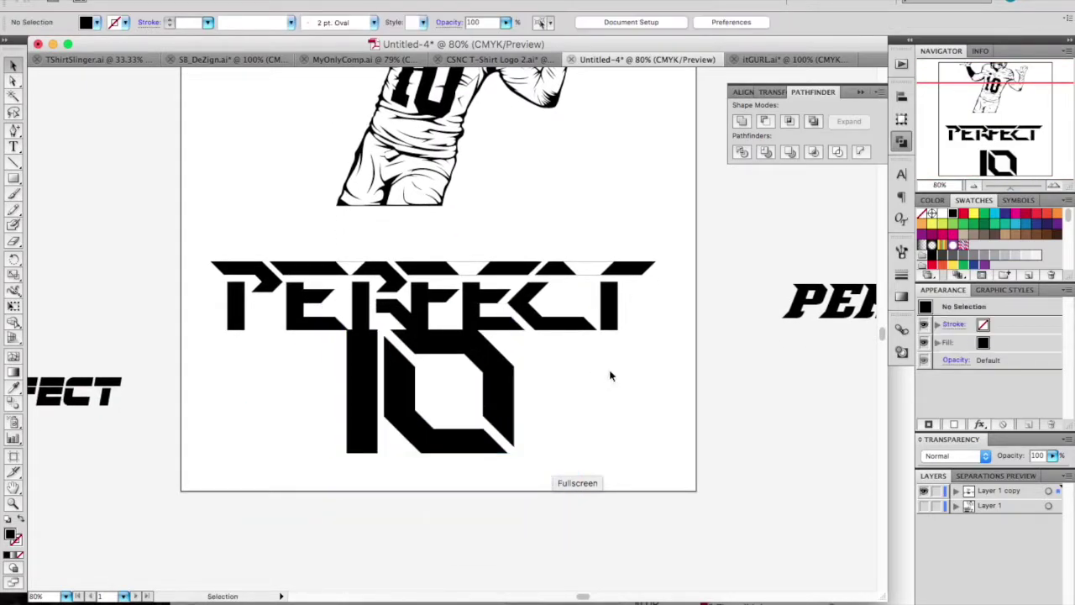
Step: Duplicate Layer 1 copy as a new working layer and hide the layer it was copied from
{"action": "scroll", "coordinate": [437, 368], "scroll_direction": "up", "scroll_amount": 2}
{"action": "left_click", "coordinate": [438, 367]}
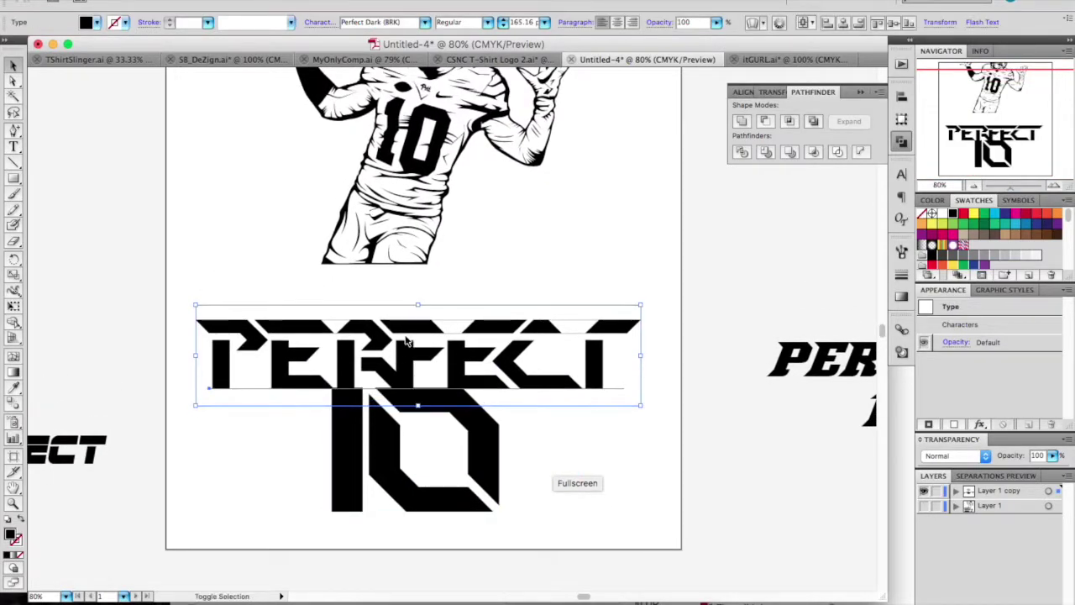
{"action": "left_click_drag", "start_coordinate": [420, 292], "coordinate": [362, 507]}
{"action": "left_click_drag", "start_coordinate": [976, 496], "coordinate": [1028, 598]}
{"action": "left_click", "coordinate": [924, 506]}
{"action": "scroll", "coordinate": [897, 477], "scroll_direction": "right", "scroll_amount": 1}
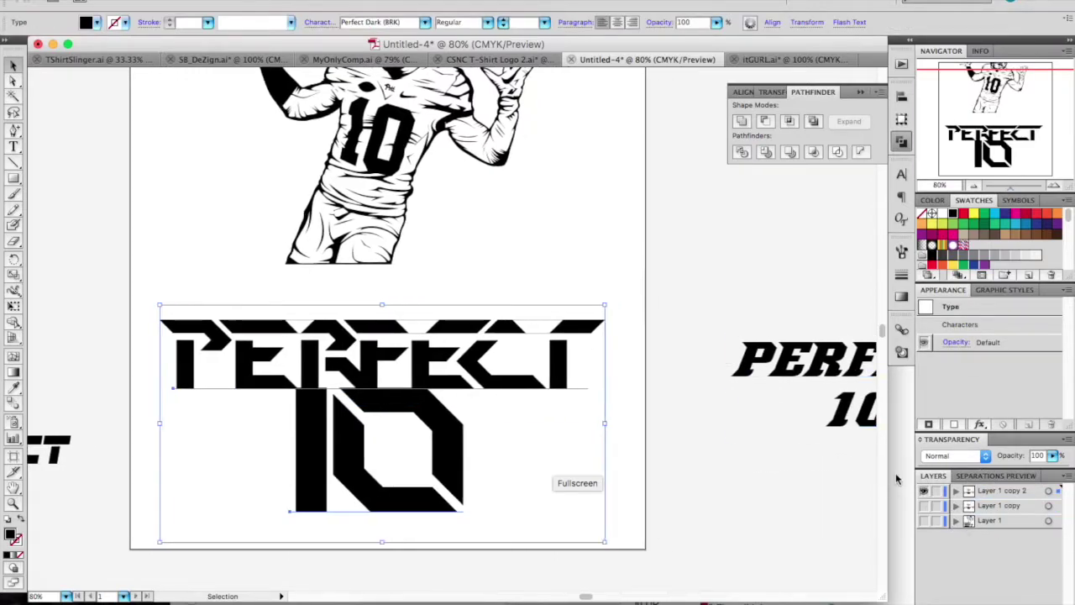
Step: Delete the unused Demonized PERFECT 10 text beside the artboard
{"action": "left_click", "coordinate": [202, 246]}
{"action": "scroll", "coordinate": [202, 246], "scroll_direction": "left", "scroll_amount": 5}
{"action": "left_click_drag", "start_coordinate": [232, 272], "coordinate": [160, 522]}
{"action": "key", "text": "Delete"}
{"action": "scroll", "coordinate": [319, 449], "scroll_direction": "right", "scroll_amount": 2}
{"action": "key", "text": "super+z"}
{"action": "left_click", "coordinate": [139, 420]}
{"action": "left_click", "coordinate": [92, 489]}
{"action": "key", "text": "Delete"}
Step: Enlarge the SF Sports Night PERFECT and 10 and stack them to the left of the artboard
{"action": "left_click_drag", "start_coordinate": [136, 430], "coordinate": [164, 334]}
{"action": "left_click_drag", "start_coordinate": [227, 328], "coordinate": [291, 259]}
{"action": "scroll", "coordinate": [292, 259], "scroll_direction": "left", "scroll_amount": 4}
{"action": "scroll", "coordinate": [292, 259], "scroll_direction": "left", "scroll_amount": 2}
{"action": "left_click_drag", "start_coordinate": [347, 323], "coordinate": [250, 302]}
{"action": "left_click_drag", "start_coordinate": [693, 424], "coordinate": [199, 425]}
{"action": "scroll", "coordinate": [199, 425], "scroll_direction": "right", "scroll_amount": 3}
{"action": "left_click_drag", "start_coordinate": [190, 424], "coordinate": [207, 415]}
Step: Convert the Perfect Dark PERFECT and 10 text to outlines
{"action": "scroll", "coordinate": [311, 393], "scroll_direction": "right", "scroll_amount": 4}
{"action": "left_click", "coordinate": [313, 394], "text": "shift"}
{"action": "right_click", "coordinate": [353, 404]}
{"action": "left_click", "coordinate": [372, 567]}
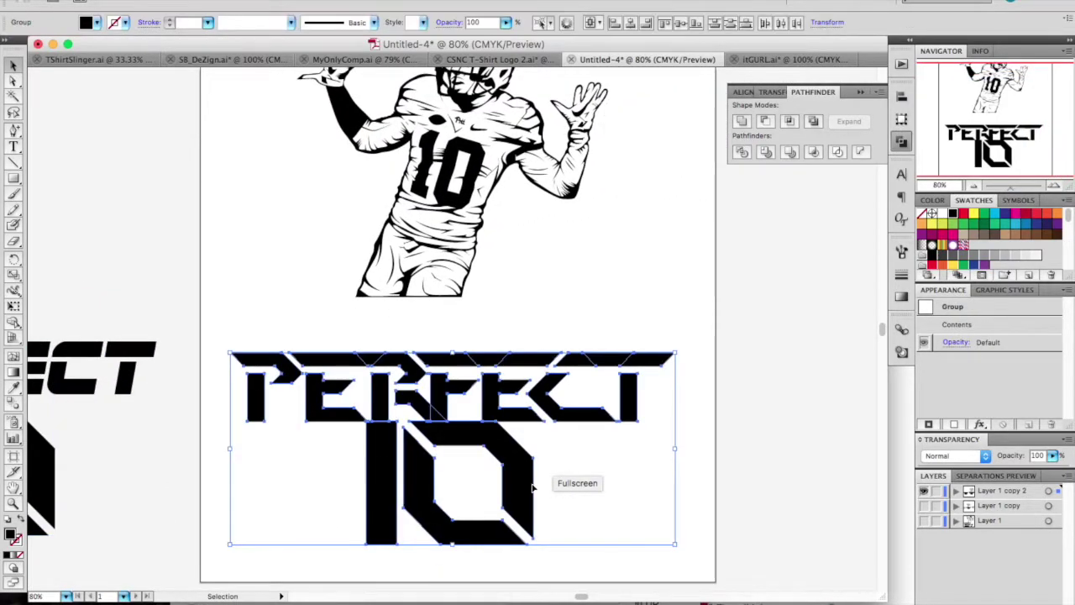
{"action": "left_click", "coordinate": [507, 381]}
{"action": "left_click", "coordinate": [507, 380]}
{"action": "left_click", "coordinate": [738, 316]}
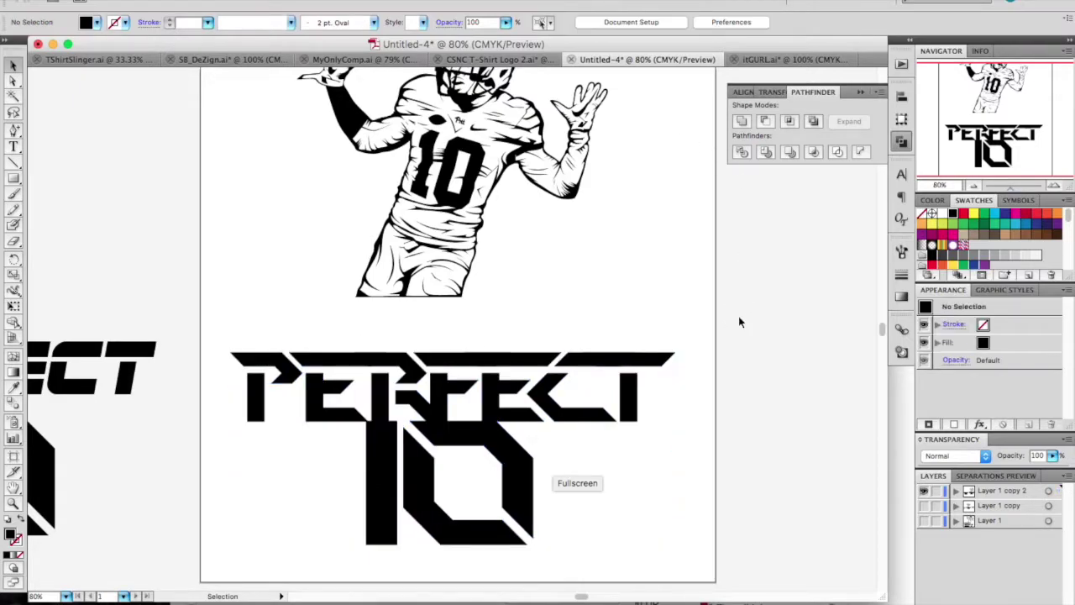
Step: Nudge the outlined 10 down to leave a narrow gap below PERFECT
{"action": "key", "text": "super+minus"}
{"action": "key", "text": "super+equal"}
{"action": "key", "text": "super+equal"}
{"action": "scroll", "coordinate": [562, 307], "scroll_direction": "down", "scroll_amount": 5}
{"action": "left_click", "coordinate": [560, 305]}
{"action": "key", "text": "shift+Down"}
{"action": "key", "text": "shift+Down"}
{"action": "left_click", "coordinate": [653, 273]}
{"action": "scroll", "coordinate": [654, 274], "scroll_direction": "up", "scroll_amount": 3}
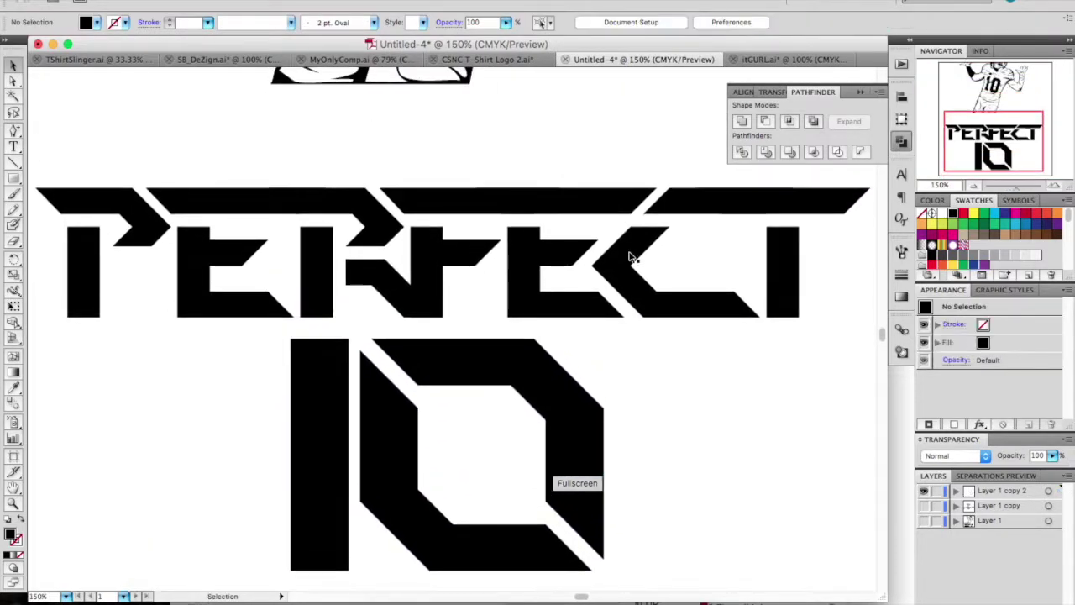
Step: Apply an 8 pt stroke to the outlined PERFECT and 10 lettering
{"action": "left_click", "coordinate": [248, 188]}
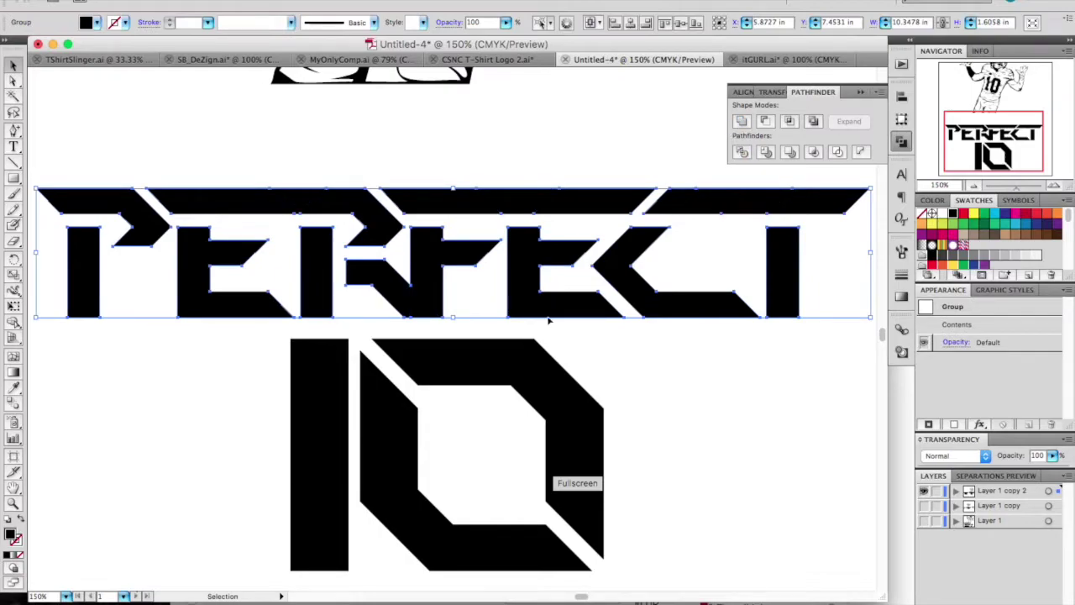
{"action": "key", "text": "super+a"}
{"action": "key", "text": "super+z"}
{"action": "left_click", "coordinate": [703, 398]}
{"action": "left_click", "coordinate": [586, 433]}
{"action": "left_click", "coordinate": [304, 193], "text": "shift"}
{"action": "left_click", "coordinate": [207, 22]}
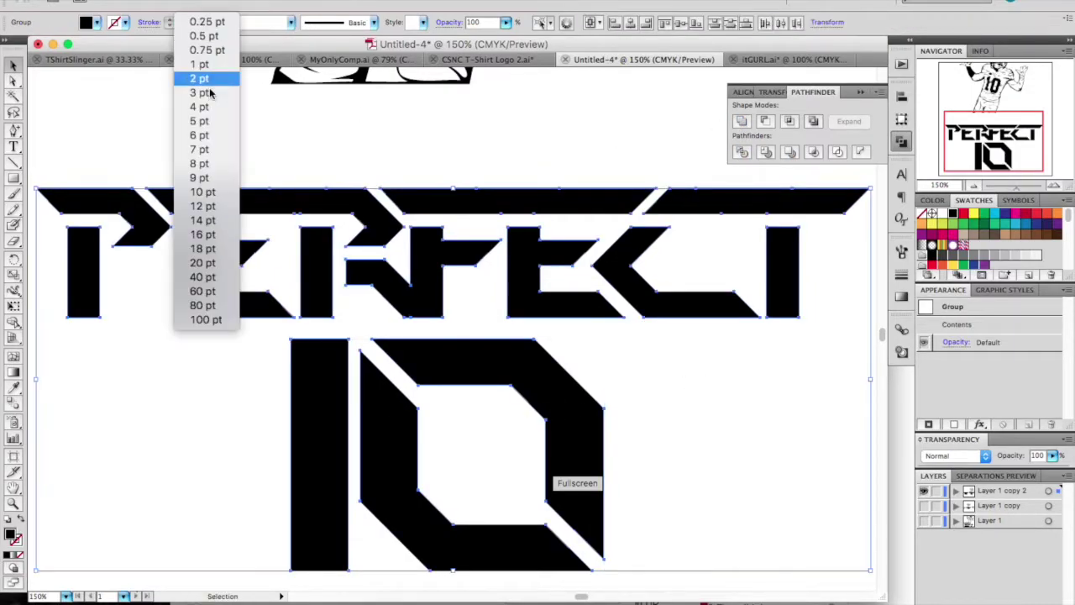
{"action": "left_click", "coordinate": [201, 164]}
Step: Make the lettering's stroke white and align it to the outside of the letter shapes
{"action": "left_click", "coordinate": [14, 553]}
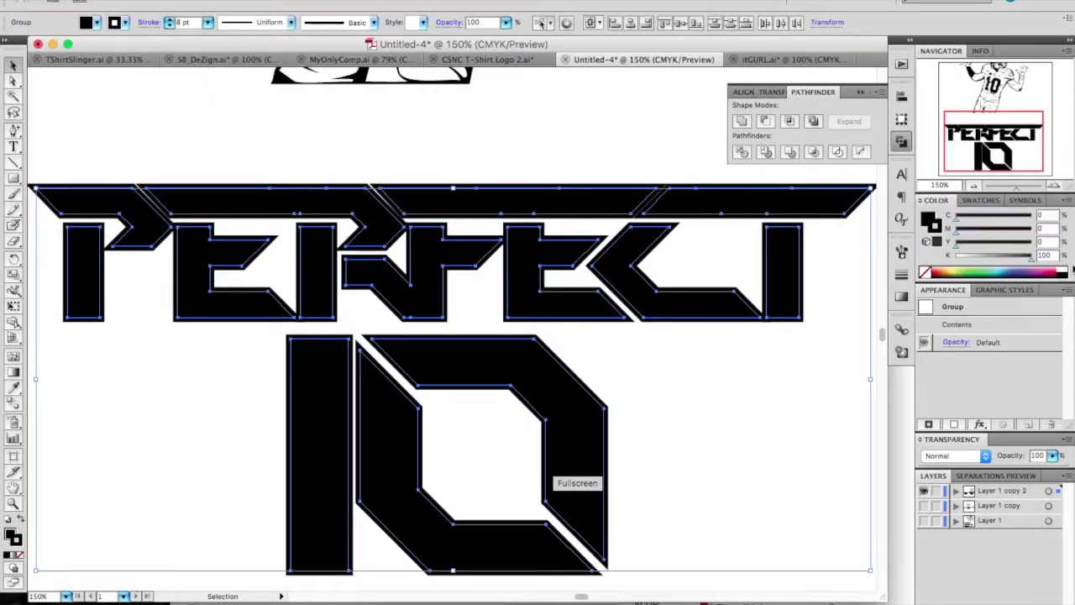
{"action": "left_click", "coordinate": [1064, 269]}
{"action": "left_click", "coordinate": [148, 22]}
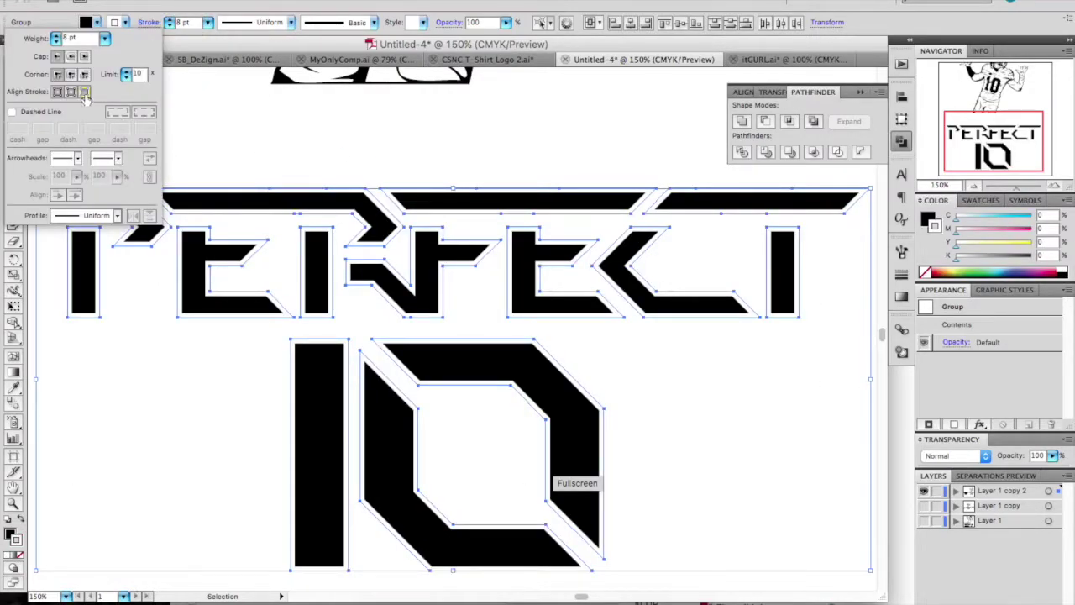
{"action": "left_click", "coordinate": [84, 93]}
{"action": "left_click", "coordinate": [396, 162]}
{"action": "scroll", "coordinate": [395, 162], "scroll_direction": "left", "scroll_amount": 2}
{"action": "left_click", "coordinate": [380, 185]}
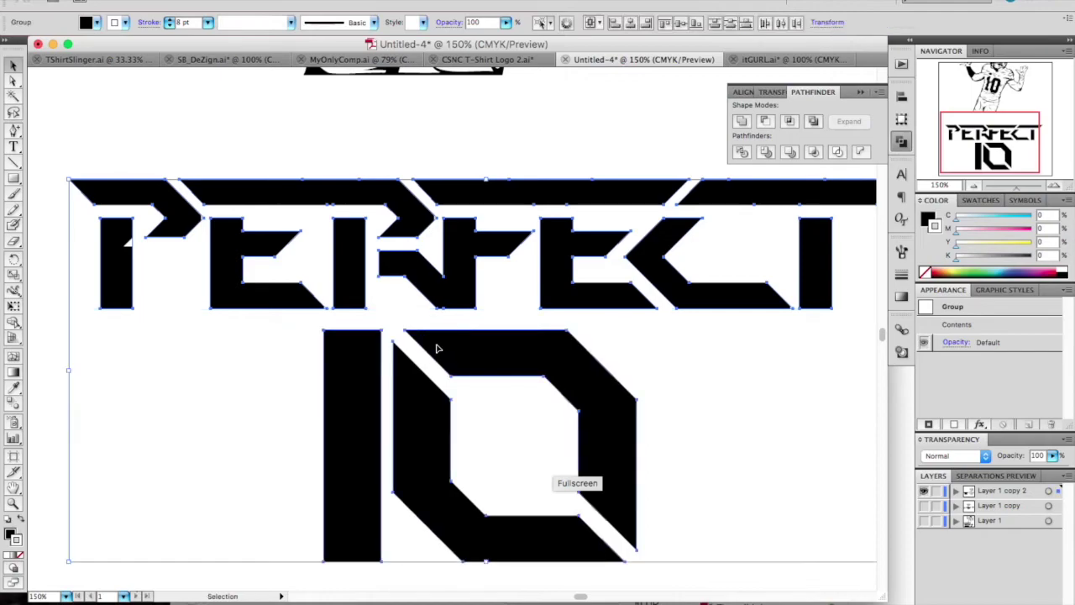
Step: Convert the white strokes of PERFECT and 10 into outlined shapes and ungroup the lettering
{"action": "left_click", "coordinate": [172, 1]}
{"action": "left_click", "coordinate": [401, 305]}
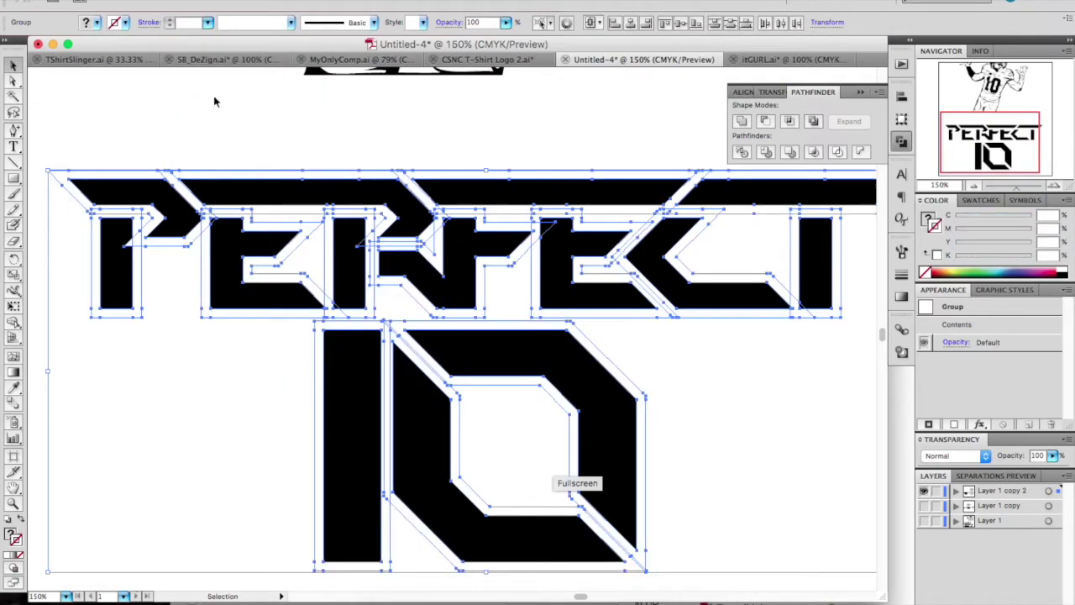
{"action": "left_click", "coordinate": [144, 225]}
{"action": "right_click", "coordinate": [144, 225]}
{"action": "left_click", "coordinate": [183, 328]}
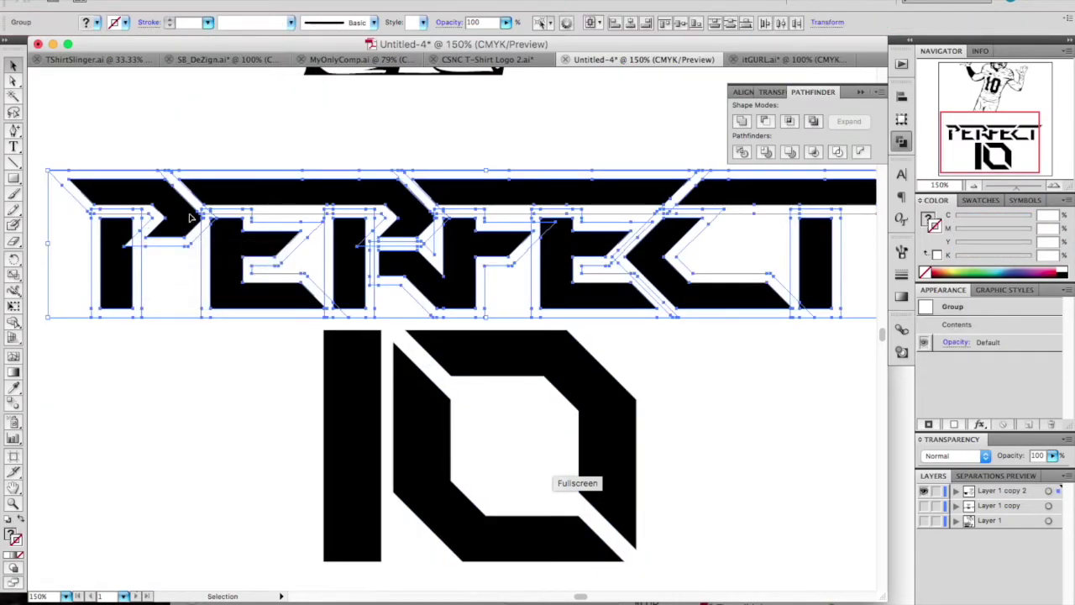
{"action": "left_click", "coordinate": [254, 194]}
{"action": "left_click_drag", "start_coordinate": [60, 126], "coordinate": [828, 571]}
{"action": "scroll", "coordinate": [829, 571], "scroll_direction": "up", "scroll_amount": 4}
{"action": "left_click", "coordinate": [172, 1]}
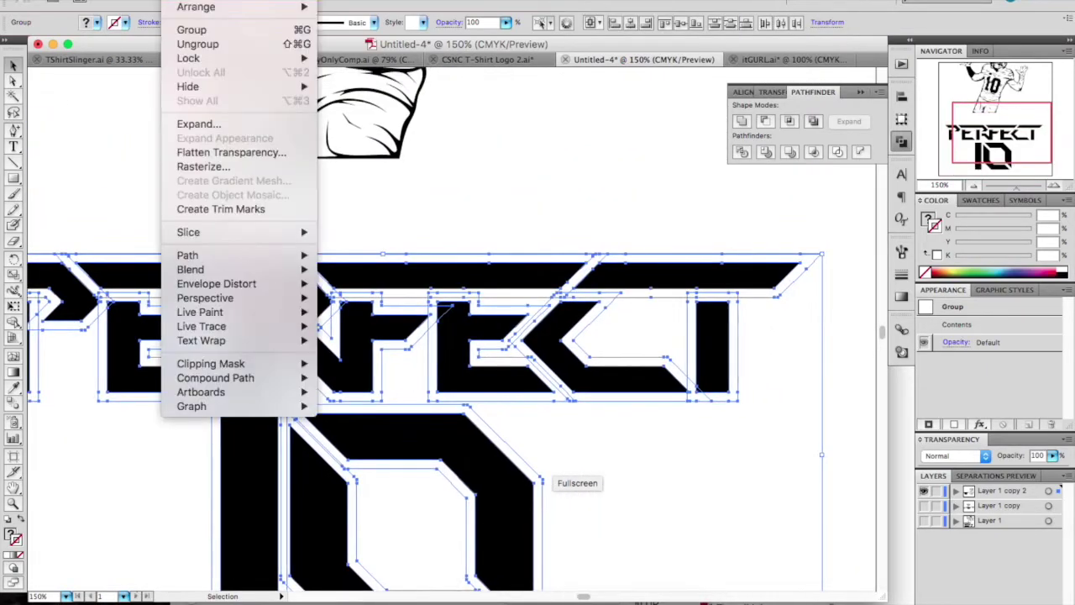
{"action": "left_click", "coordinate": [221, 45]}
{"action": "left_click", "coordinate": [376, 191]}
Step: Unite all the white outline shapes into one and send it behind the black letters
{"action": "scroll", "coordinate": [427, 236], "scroll_direction": "down", "scroll_amount": 2}
{"action": "scroll", "coordinate": [426, 235], "scroll_direction": "left", "scroll_amount": 3}
{"action": "key", "text": "y"}
{"action": "left_click", "coordinate": [153, 267]}
{"action": "left_click", "coordinate": [741, 122]}
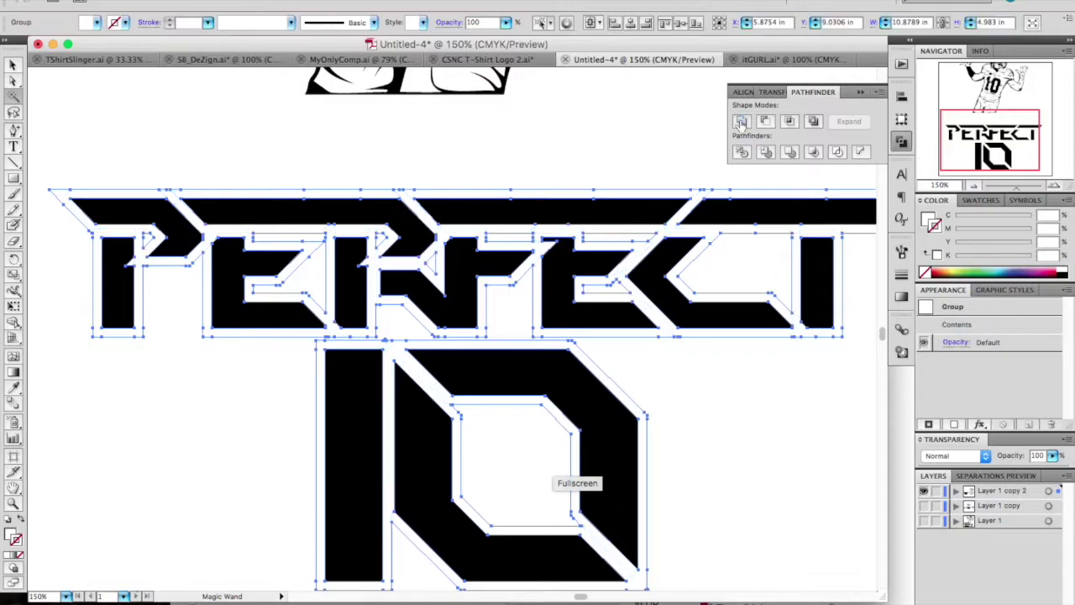
{"action": "left_click", "coordinate": [172, 1]}
{"action": "mouse_move", "coordinate": [198, 5]}
{"action": "left_click", "coordinate": [357, 48]}
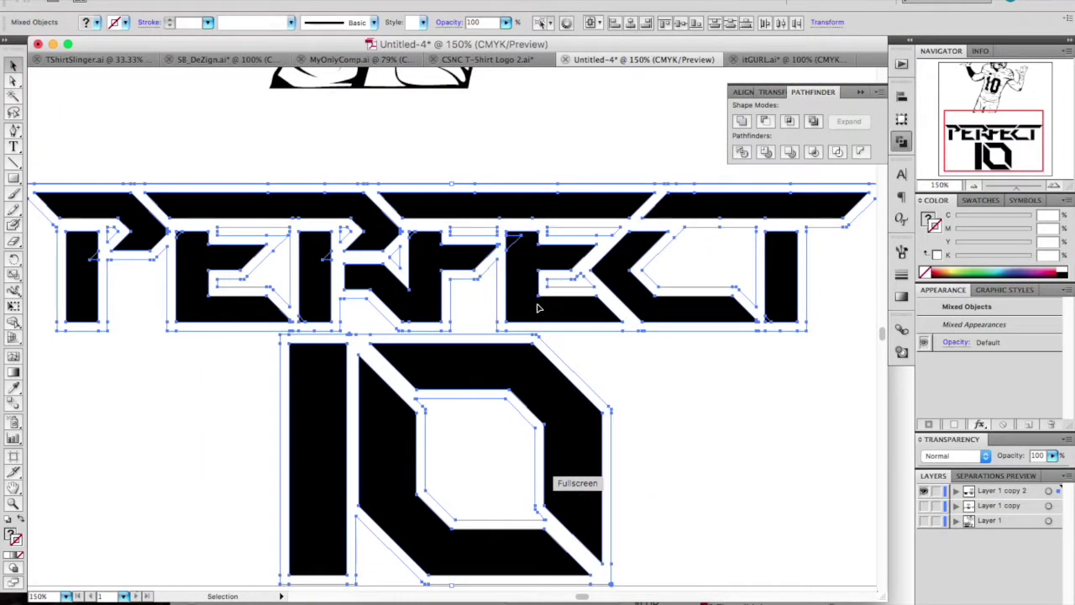
{"action": "left_click", "coordinate": [792, 201]}
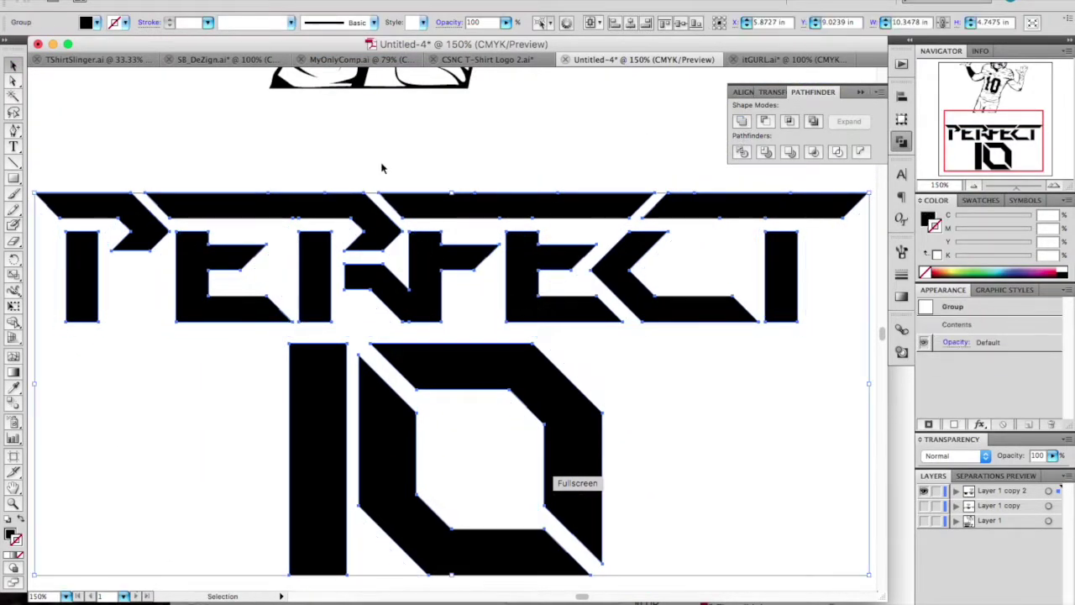
{"action": "key", "text": "super+minus"}
{"action": "left_click", "coordinate": [172, 1]}
{"action": "mouse_move", "coordinate": [187, 254]}
{"action": "left_click", "coordinate": [370, 305]}
{"action": "left_click", "coordinate": [582, 235]}
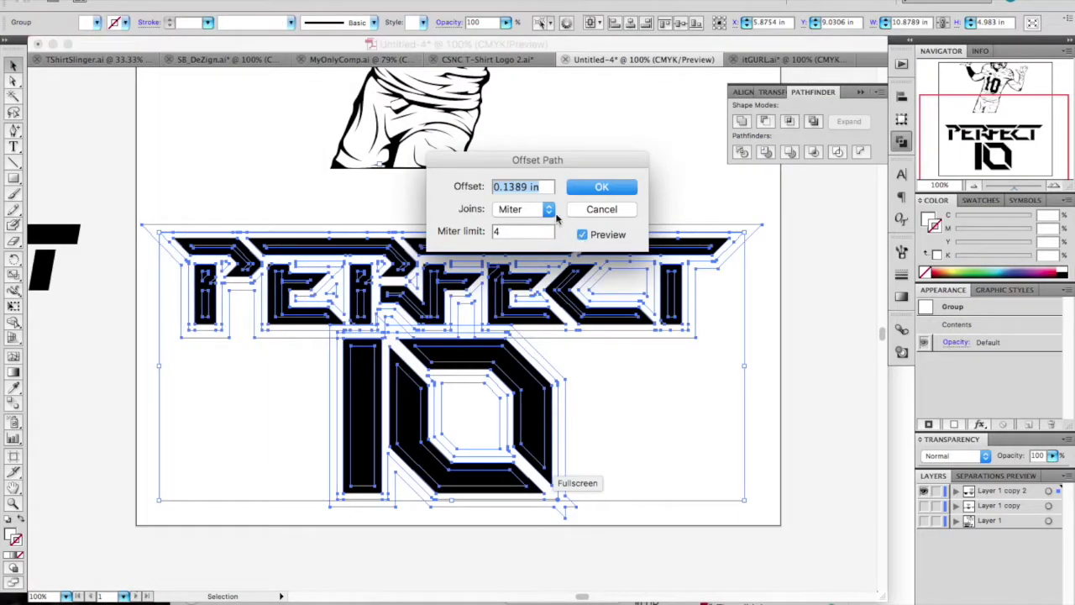
{"action": "left_click", "coordinate": [579, 211]}
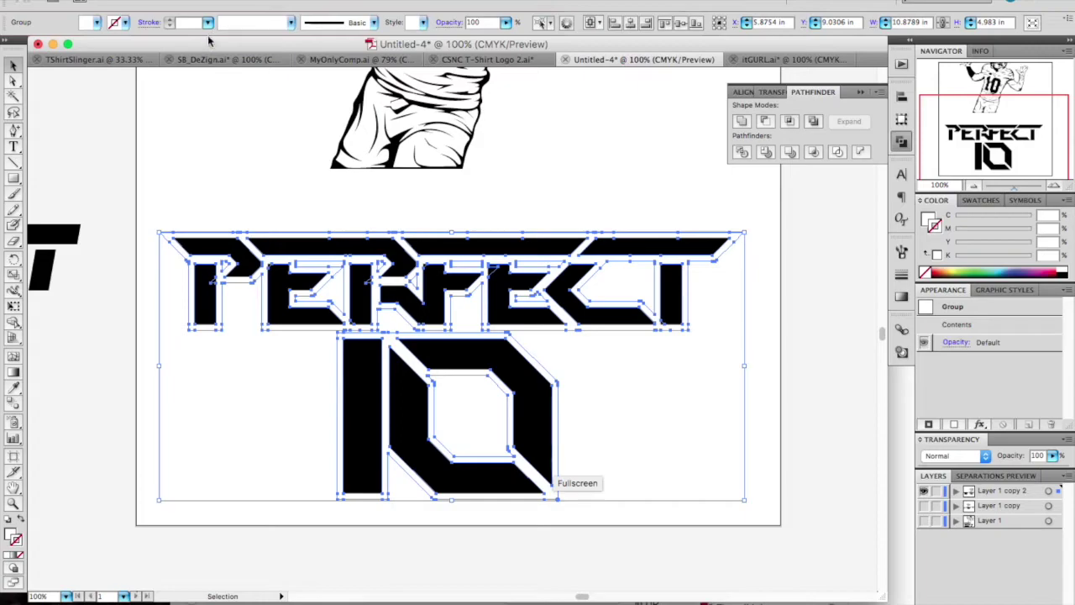
Step: Offset the white outline's path by 0.1389 in with miter joins and ungroup the result
{"action": "left_click", "coordinate": [172, 1]}
{"action": "mouse_move", "coordinate": [188, 255]}
{"action": "left_click", "coordinate": [367, 292]}
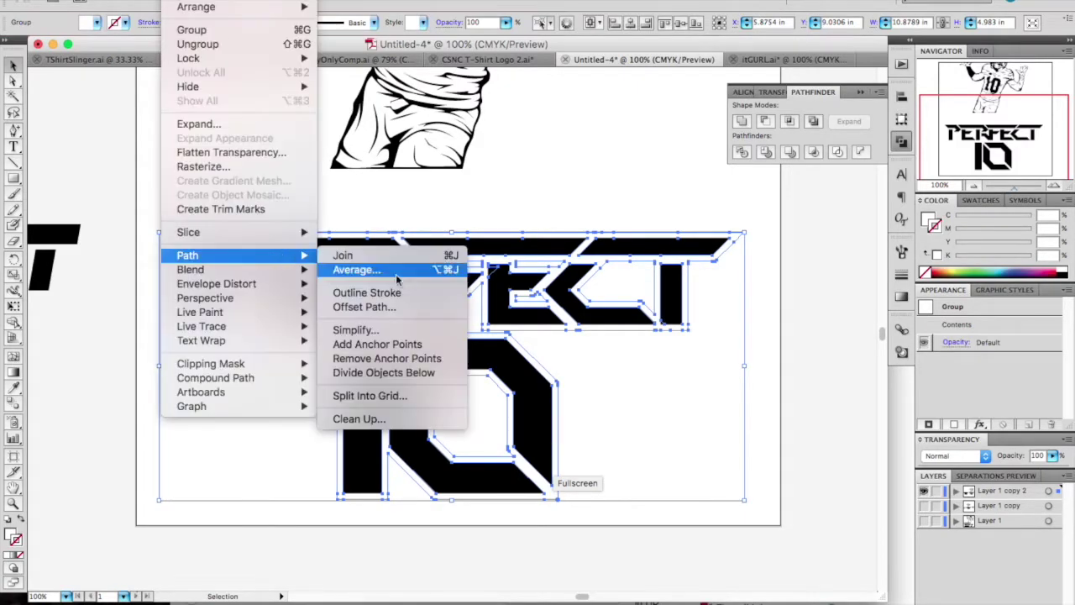
{"action": "left_click", "coordinate": [397, 307]}
{"action": "left_click", "coordinate": [581, 235]}
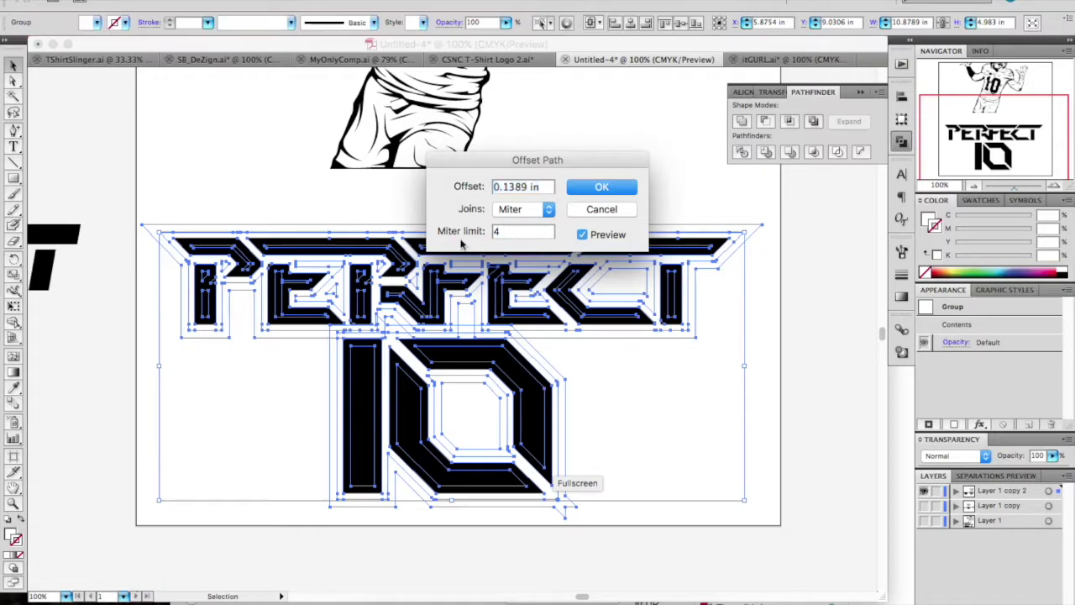
{"action": "key", "text": "Return"}
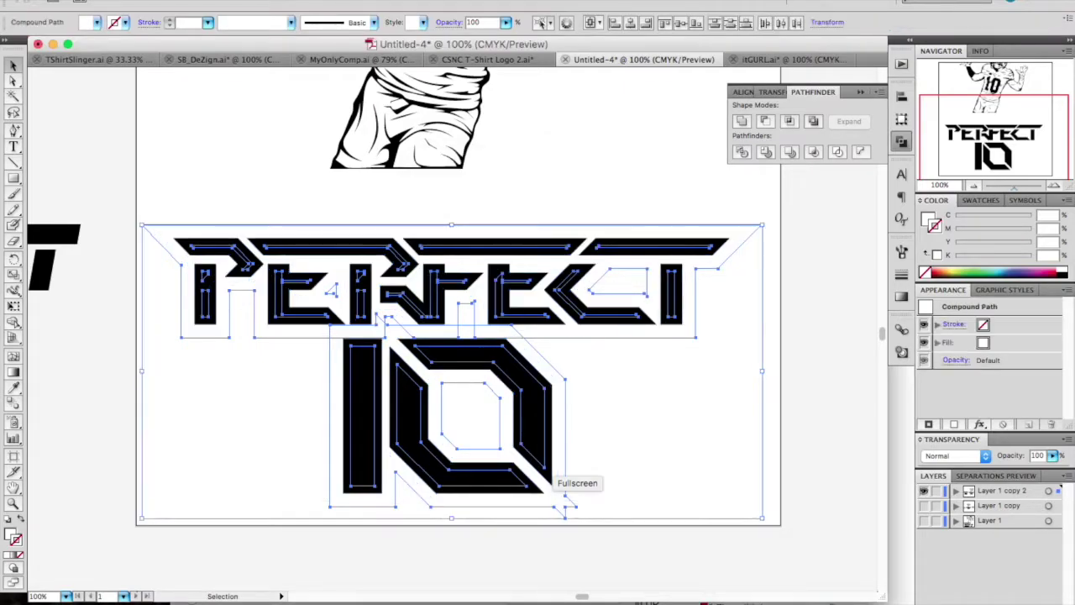
{"action": "right_click", "coordinate": [615, 234]}
{"action": "left_click", "coordinate": [649, 312]}
Step: Fill the outermost offset outline around PERFECT 10 with black
{"action": "key", "text": "super+shift+a"}
{"action": "left_click", "coordinate": [614, 226]}
{"action": "left_click", "coordinate": [567, 387], "text": "shift"}
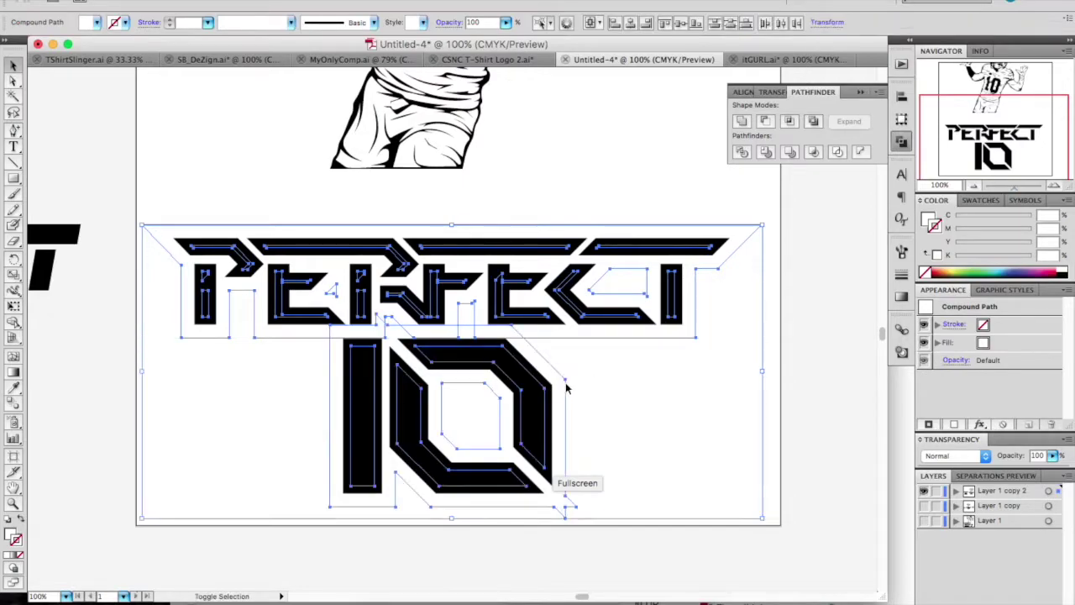
{"action": "left_click", "coordinate": [1064, 276]}
{"action": "left_click", "coordinate": [753, 336]}
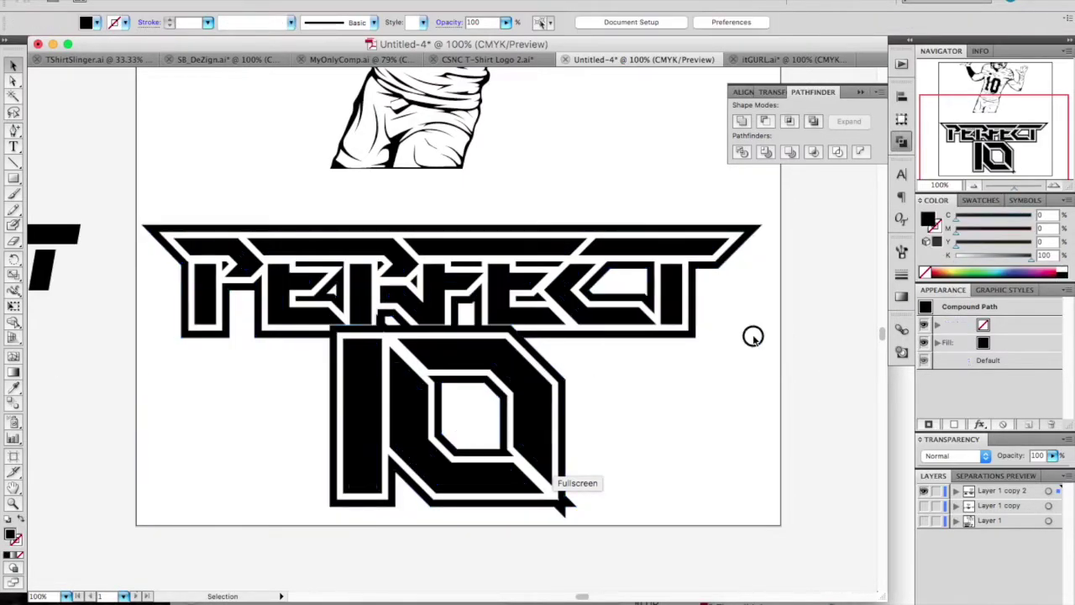
Step: Move the whole PERFECT 10 lettering up until it meets the bottom of the football player's legs
{"action": "scroll", "coordinate": [748, 334], "scroll_direction": "up", "scroll_amount": 3}
{"action": "left_click", "coordinate": [467, 325]}
{"action": "left_click", "coordinate": [131, 290]}
{"action": "scroll", "coordinate": [233, 359], "scroll_direction": "down", "scroll_amount": 3}
{"action": "left_click_drag", "start_coordinate": [148, 282], "coordinate": [699, 540]}
{"action": "key", "text": "shift+Up"}
{"action": "key", "text": "shift+Up"}
{"action": "key", "text": "shift+Up"}
{"action": "key", "text": "shift+Up"}
{"action": "key", "text": "shift+Up"}
{"action": "key", "text": "shift+Up"}
{"action": "key", "text": "shift+Up"}
{"action": "left_click", "coordinate": [700, 512]}
Step: Separate the joined outlines and move all pieces of the 10 down from PERFECT
{"action": "left_click", "coordinate": [523, 367]}
{"action": "right_click", "coordinate": [545, 283]}
{"action": "left_click", "coordinate": [582, 365]}
{"action": "left_click", "coordinate": [476, 356]}
{"action": "left_click", "coordinate": [527, 332]}
{"action": "left_click_drag", "start_coordinate": [578, 338], "coordinate": [236, 461]}
{"action": "key", "text": "shift+Down"}
{"action": "key", "text": "shift+Down"}
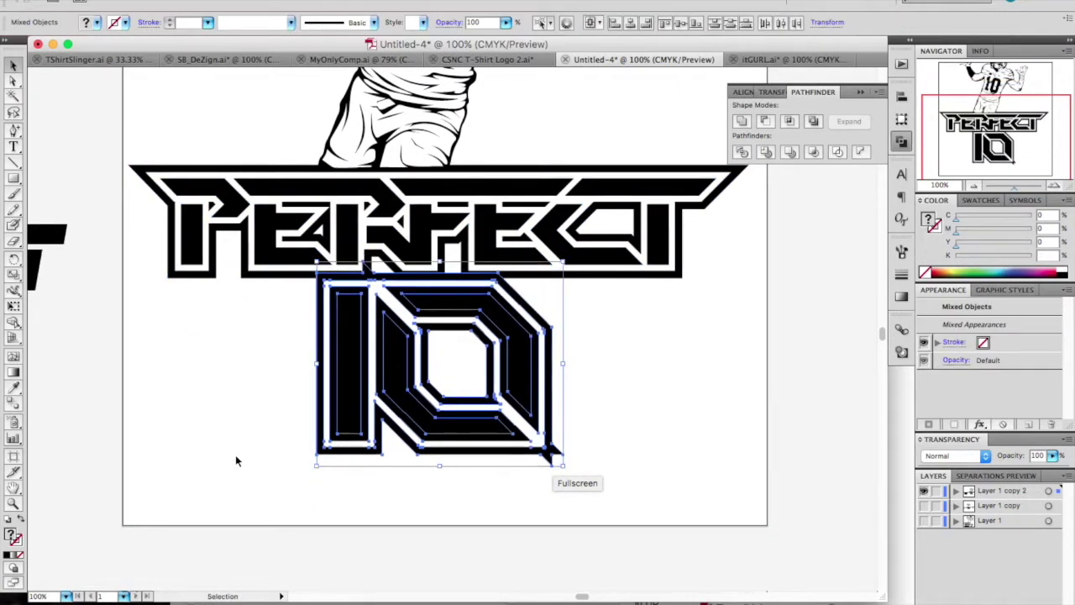
Step: Group the lettering pieces and align the 10 and PERFECT on their horizontal centres
{"action": "left_click", "coordinate": [639, 212]}
{"action": "key", "text": "super+g"}
{"action": "right_click", "coordinate": [509, 329]}
{"action": "mouse_move", "coordinate": [554, 449]}
{"action": "left_click", "coordinate": [701, 448]}
{"action": "left_click", "coordinate": [703, 427]}
{"action": "right_click", "coordinate": [571, 90]}
{"action": "left_click", "coordinate": [505, 435]}
{"action": "left_click", "coordinate": [505, 433]}
{"action": "left_click", "coordinate": [526, 214], "text": "shift"}
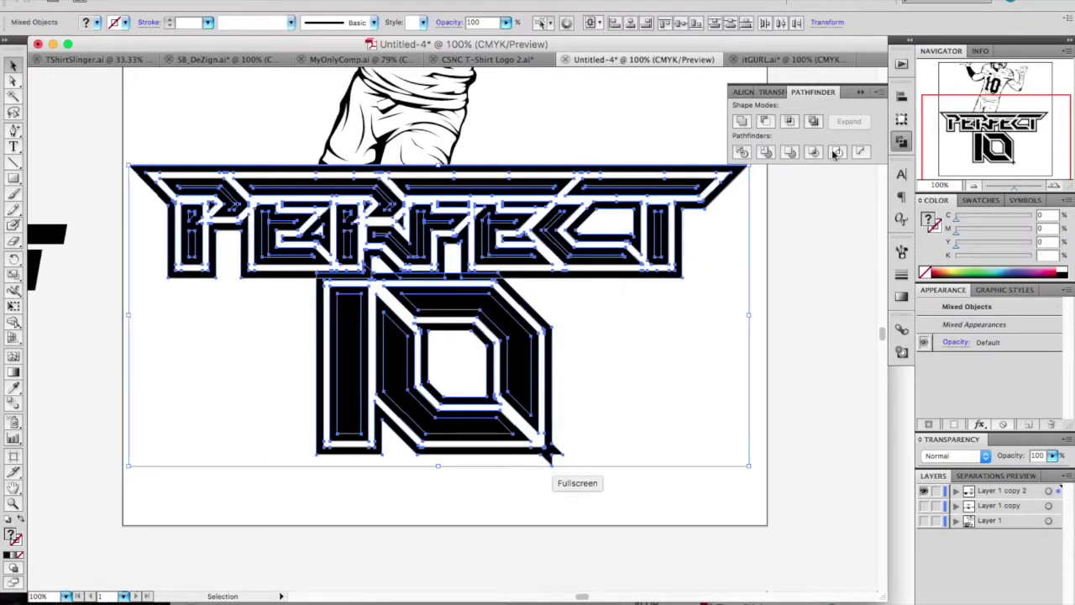
{"action": "left_click", "coordinate": [902, 96]}
{"action": "left_click", "coordinate": [769, 123]}
{"action": "left_click", "coordinate": [593, 334]}
Step: Isolate the PERFECT group and try bringing its black outline to the front
{"action": "scroll", "coordinate": [592, 334], "scroll_direction": "up", "scroll_amount": 4}
{"action": "left_click", "coordinate": [592, 336]}
{"action": "left_click", "coordinate": [661, 437]}
{"action": "left_click", "coordinate": [436, 322]}
{"action": "double_click", "coordinate": [437, 321]}
{"action": "right_click", "coordinate": [437, 322]}
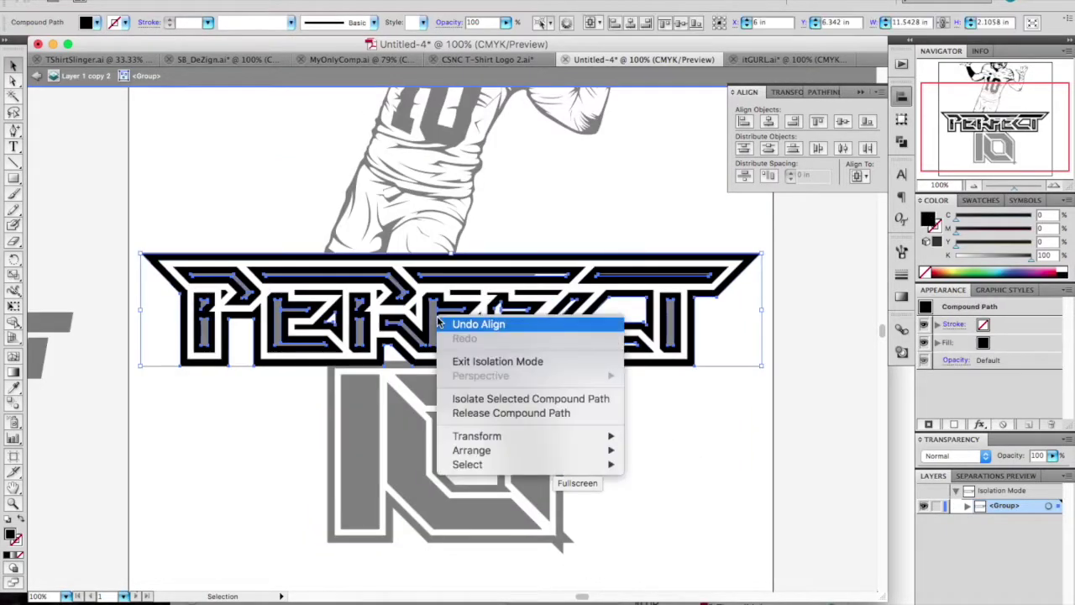
{"action": "mouse_move", "coordinate": [468, 449]}
{"action": "left_click", "coordinate": [648, 447]}
{"action": "double_click", "coordinate": [758, 407]}
Step: Undo the bring-to-front change and ungroup the PERFECT lettering
{"action": "right_click", "coordinate": [729, 266]}
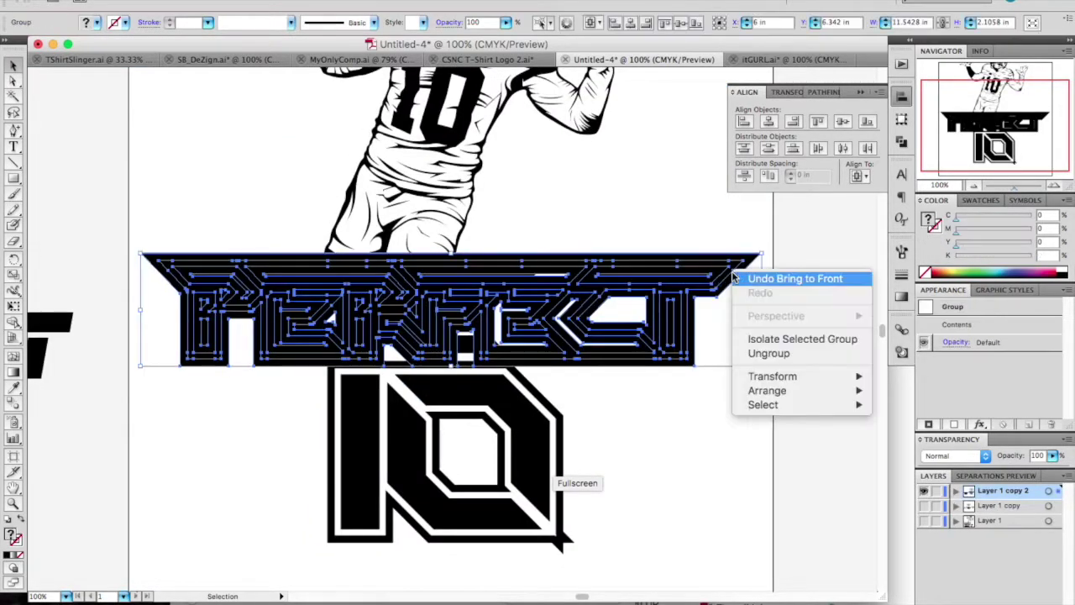
{"action": "left_click", "coordinate": [739, 278]}
{"action": "double_click", "coordinate": [708, 203]}
{"action": "left_click", "coordinate": [694, 260]}
{"action": "left_click", "coordinate": [179, 0]}
{"action": "left_click", "coordinate": [197, 43]}
{"action": "left_click", "coordinate": [192, 1]}
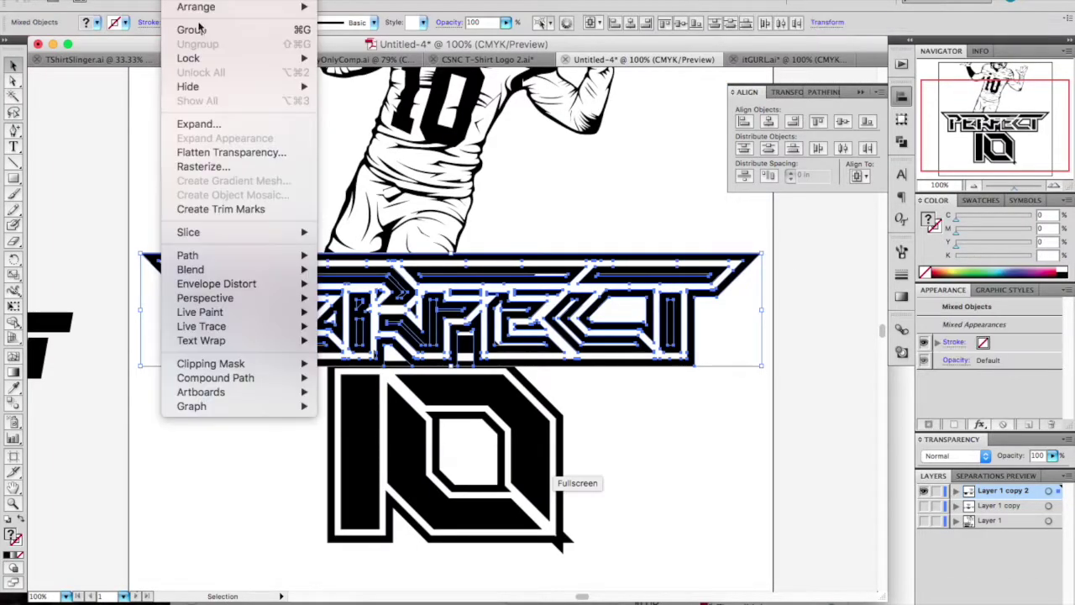
Step: Isolate the stem of the T in PERFECT and return to the full artwork
{"action": "left_click", "coordinate": [655, 210]}
{"action": "double_click", "coordinate": [669, 306]}
{"action": "double_click", "coordinate": [714, 343]}
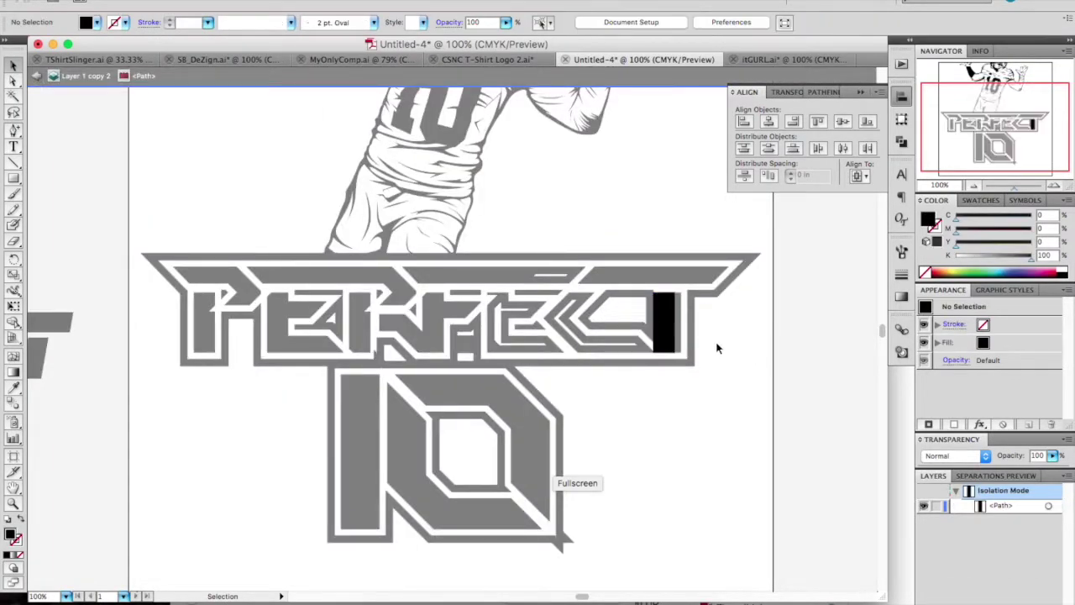
{"action": "left_click", "coordinate": [234, 283]}
{"action": "key", "text": "v"}
{"action": "left_click", "coordinate": [710, 478]}
{"action": "left_click", "coordinate": [559, 463]}
{"action": "left_click", "coordinate": [705, 470]}
Step: Undo the latest grouping and alignment changes to the PERFECT 10 lettering
{"action": "key", "text": "super+z"}
{"action": "key", "text": "super+z"}
{"action": "key", "text": "super+z"}
{"action": "key", "text": "super+z"}
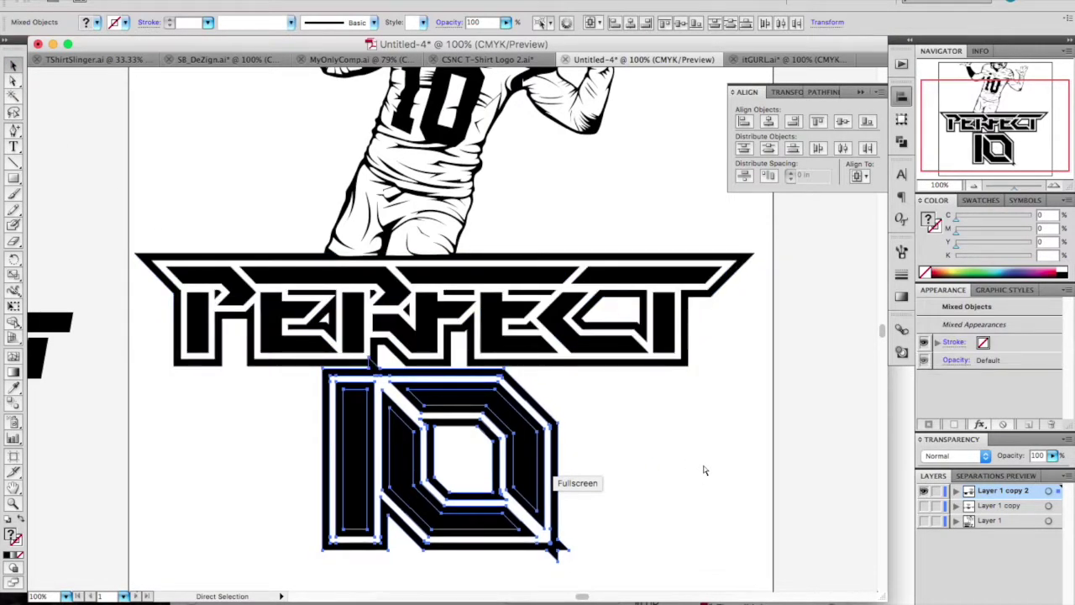
Step: Move all pieces of the 10 further down and group them
{"action": "left_click_drag", "start_coordinate": [624, 485], "coordinate": [361, 444]}
{"action": "key", "text": "shift+Down"}
{"action": "key", "text": "shift+Down"}
{"action": "key", "text": "shift+Down"}
{"action": "key", "text": "super+g"}
Step: Group the PERFECT pieces without the player and align PERFECT and the 10 on their horizontal centres
{"action": "left_click_drag", "start_coordinate": [752, 216], "coordinate": [130, 381]}
{"action": "left_click", "coordinate": [440, 89], "text": "shift"}
{"action": "key", "text": "super+g"}
{"action": "left_click", "coordinate": [799, 451]}
{"action": "left_click", "coordinate": [433, 399]}
{"action": "left_click", "coordinate": [437, 344], "text": "shift"}
{"action": "left_click", "coordinate": [770, 121]}
{"action": "left_click", "coordinate": [663, 420]}
Step: Nudge the 10 up until its black outline merges with the lower edge of PERFECT's outline
{"action": "left_click", "coordinate": [408, 441]}
{"action": "key", "text": "shift+Up"}
{"action": "key", "text": "shift+Up"}
{"action": "key", "text": "shift+Up"}
{"action": "key", "text": "shift+Down"}
{"action": "key", "text": "shift+Up"}
{"action": "key", "text": "Up"}
{"action": "key", "text": "Up"}
{"action": "key", "text": "Up"}
{"action": "key", "text": "Up"}
{"action": "key", "text": "Up"}
{"action": "key", "text": "Up"}
{"action": "key", "text": "Up"}
{"action": "left_click", "coordinate": [669, 535]}
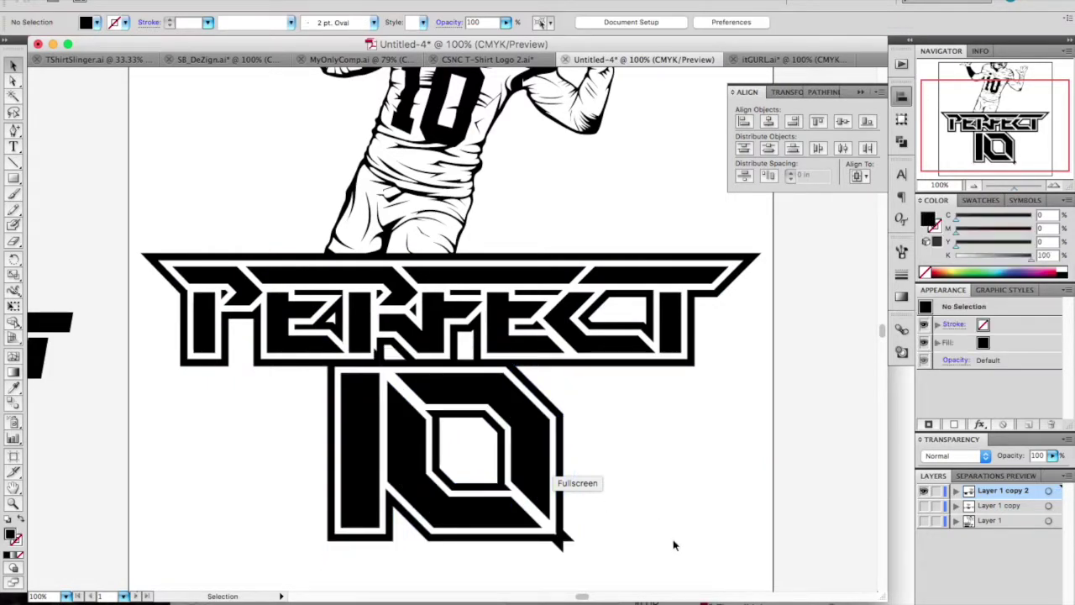
Step: Enlarge the football player to about 9.48 by 8.45 in and move it down so the legs overlap PERFECT
{"action": "scroll", "coordinate": [694, 582], "scroll_direction": "left", "scroll_amount": 2}
{"action": "scroll", "coordinate": [694, 581], "scroll_direction": "down", "scroll_amount": 1}
{"action": "scroll", "coordinate": [694, 581], "scroll_direction": "up", "scroll_amount": 2}
{"action": "scroll", "coordinate": [694, 581], "scroll_direction": "right", "scroll_amount": 2}
{"action": "scroll", "coordinate": [694, 582], "scroll_direction": "down", "scroll_amount": 1}
{"action": "scroll", "coordinate": [514, 394], "scroll_direction": "up", "scroll_amount": 2}
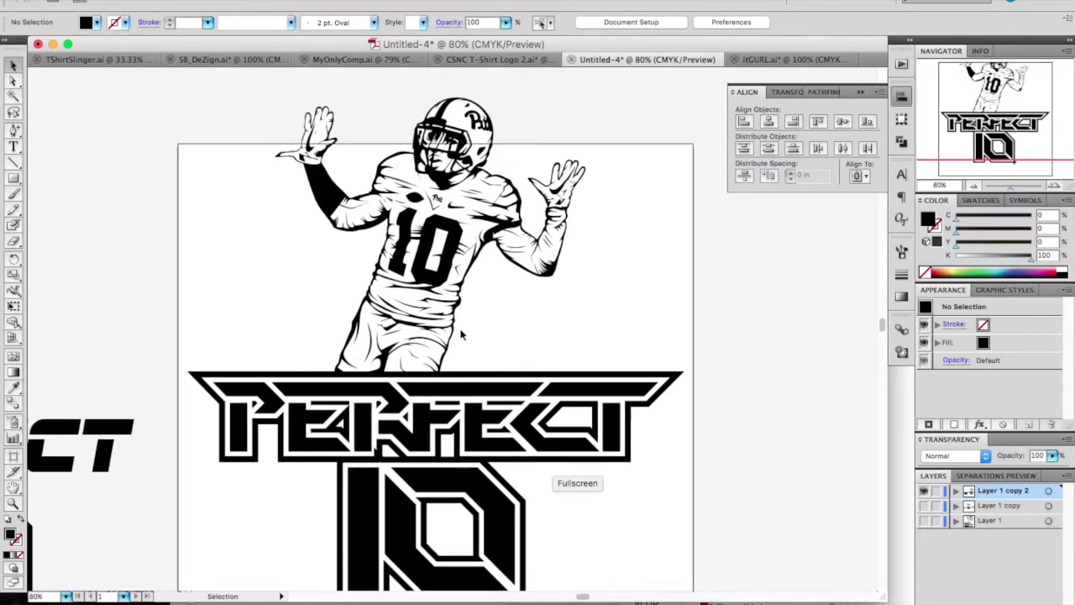
{"action": "left_click", "coordinate": [429, 302]}
{"action": "left_click_drag", "start_coordinate": [585, 98], "coordinate": [634, 84]}
{"action": "scroll", "coordinate": [633, 84], "scroll_direction": "down", "scroll_amount": 4}
{"action": "left_click_drag", "start_coordinate": [420, 244], "coordinate": [423, 294]}
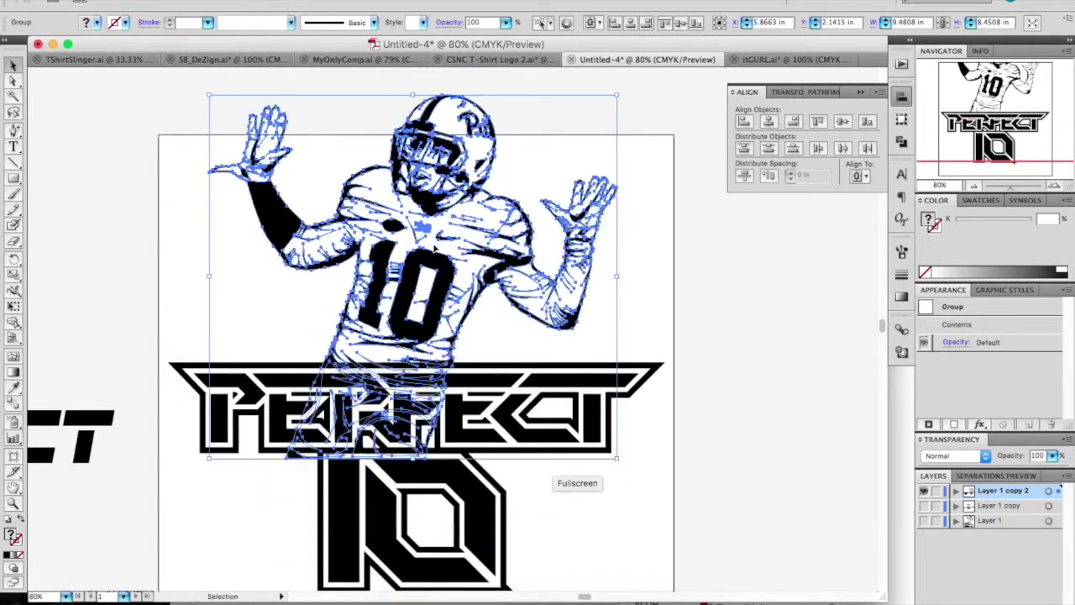
Step: Move the player, PERFECT and the 10 down together so the artwork fits inside the artboard
{"action": "left_click", "coordinate": [713, 370]}
{"action": "scroll", "coordinate": [713, 375], "scroll_direction": "down", "scroll_amount": 3}
{"action": "scroll", "coordinate": [713, 375], "scroll_direction": "left", "scroll_amount": 1}
{"action": "key", "text": "super+minus"}
{"action": "left_click_drag", "start_coordinate": [216, 245], "coordinate": [652, 588]}
{"action": "key", "text": "shift+Down"}
{"action": "key", "text": "shift+Down"}
{"action": "key", "text": "shift+Down"}
{"action": "key", "text": "shift+Down"}
{"action": "key", "text": "shift+Down"}
{"action": "key", "text": "shift+Down"}
{"action": "key", "text": "shift+Down"}
{"action": "left_click", "coordinate": [734, 470]}
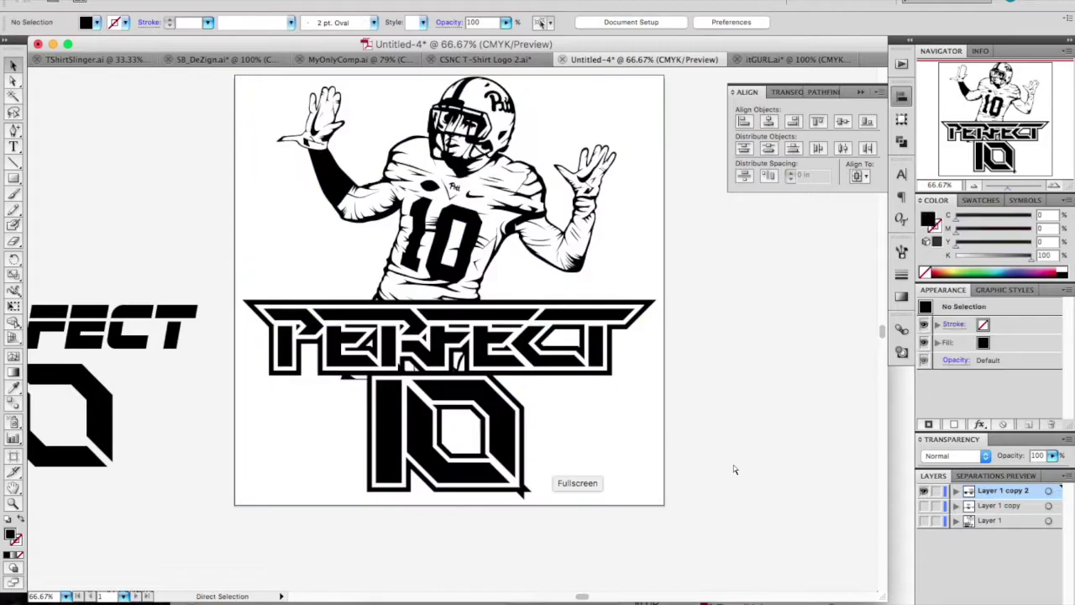
Step: Duplicate the Layer 1 copy 2 layer and hide the original
{"action": "key", "text": "super+plus"}
{"action": "scroll", "coordinate": [734, 471], "scroll_direction": "up", "scroll_amount": 5}
{"action": "scroll", "coordinate": [734, 470], "scroll_direction": "down", "scroll_amount": 4}
{"action": "key", "text": "super+plus"}
{"action": "key", "text": "super+plus"}
{"action": "scroll", "coordinate": [734, 471], "scroll_direction": "down", "scroll_amount": 10}
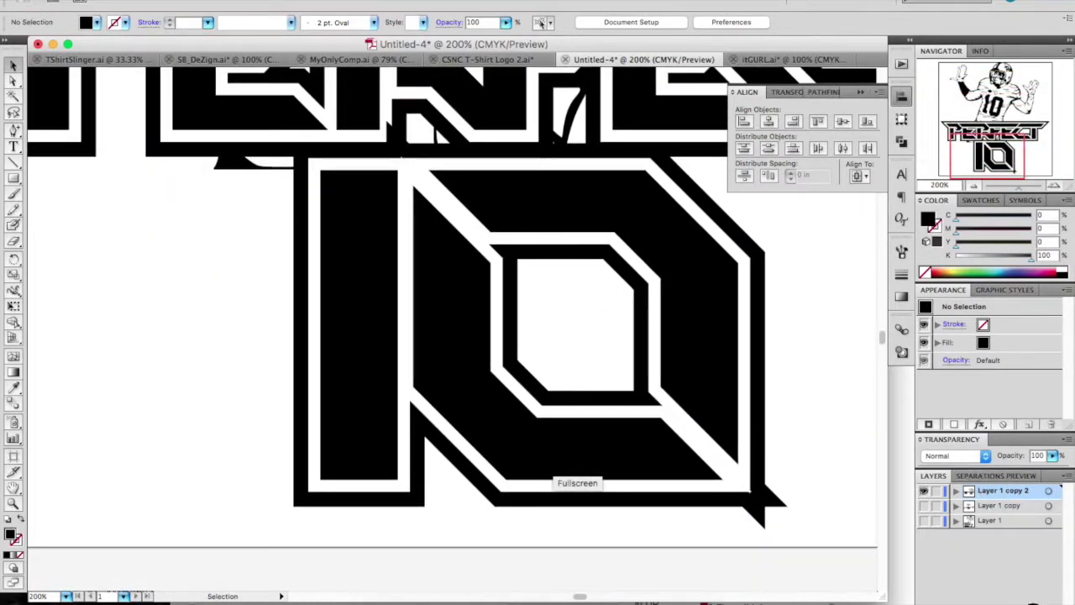
{"action": "left_click_drag", "start_coordinate": [1003, 490], "coordinate": [1034, 601]}
{"action": "left_click", "coordinate": [924, 506]}
Step: Delete the stray spike anchor points from the outer black outline of the 10
{"action": "scroll", "coordinate": [487, 307], "scroll_direction": "up", "scroll_amount": 10}
{"action": "left_click", "coordinate": [396, 325]}
{"action": "left_click_drag", "start_coordinate": [15, 132], "coordinate": [63, 132]}
{"action": "left_click", "coordinate": [398, 301]}
{"action": "scroll", "coordinate": [517, 372], "scroll_direction": "down", "scroll_amount": 10}
{"action": "scroll", "coordinate": [517, 372], "scroll_direction": "right", "scroll_amount": 6}
{"action": "scroll", "coordinate": [517, 371], "scroll_direction": "up", "scroll_amount": 3}
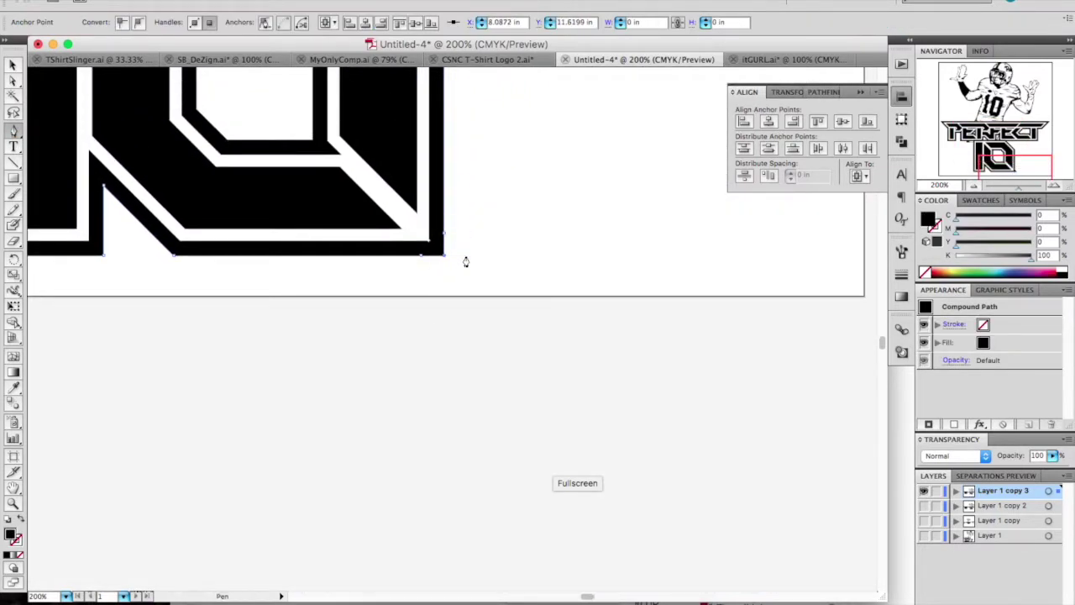
Step: Delete the two spike anchor points at the lower corner of the 10's white outline
{"action": "left_click", "coordinate": [15, 65]}
{"action": "left_click", "coordinate": [420, 229]}
{"action": "scroll", "coordinate": [420, 230], "scroll_direction": "up", "scroll_amount": 10}
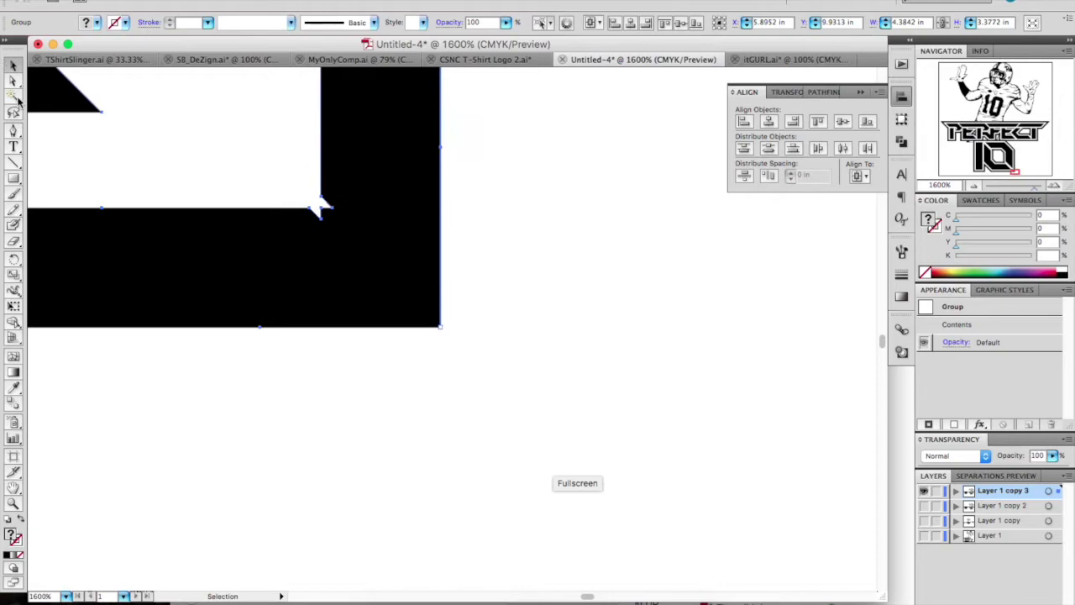
{"action": "left_click", "coordinate": [332, 214]}
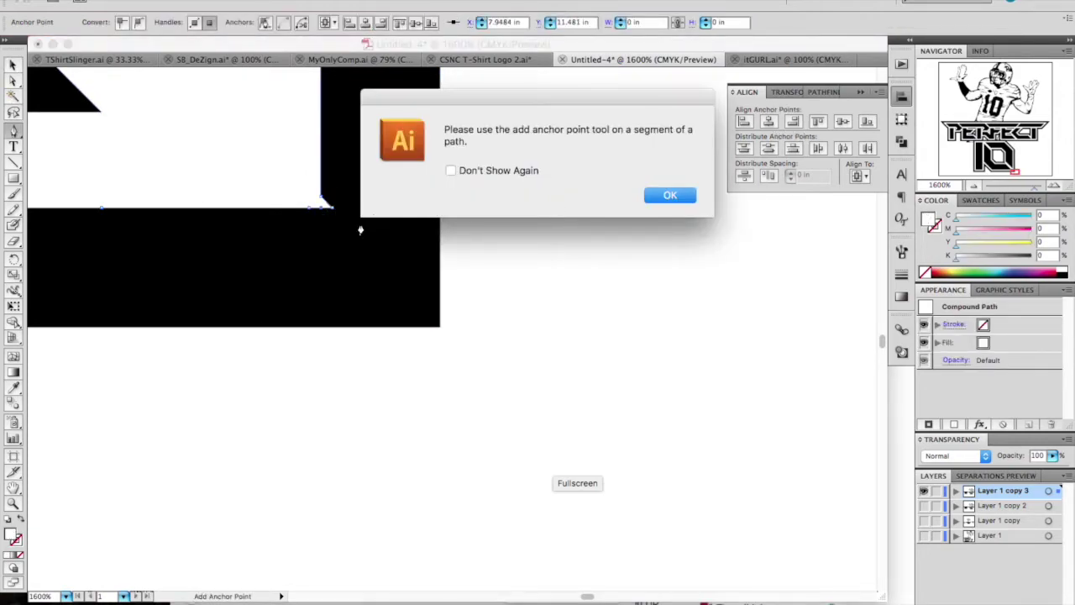
{"action": "key", "text": "Return"}
{"action": "scroll", "coordinate": [333, 210], "scroll_direction": "left", "scroll_amount": 5}
{"action": "scroll", "coordinate": [332, 210], "scroll_direction": "up", "scroll_amount": 2}
{"action": "right_click", "coordinate": [334, 206]}
{"action": "left_click", "coordinate": [475, 417]}
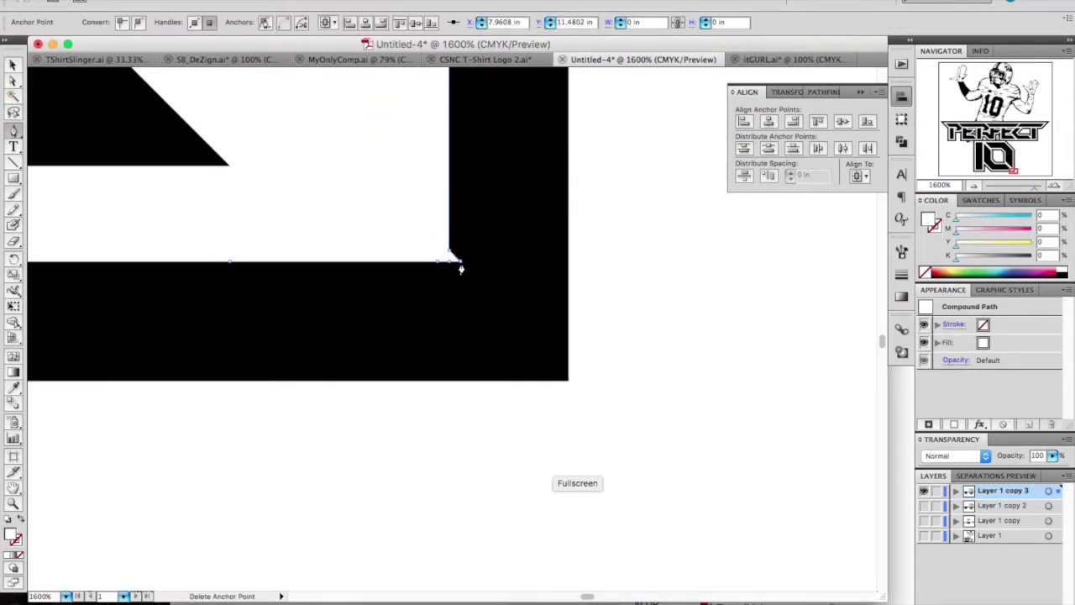
{"action": "left_click", "coordinate": [461, 262]}
Step: Inspect the upper edge of the 10's white outline for leftover spikes and check the whole composition
{"action": "scroll", "coordinate": [461, 266], "scroll_direction": "up", "scroll_amount": 20}
{"action": "scroll", "coordinate": [460, 267], "scroll_direction": "left", "scroll_amount": 20}
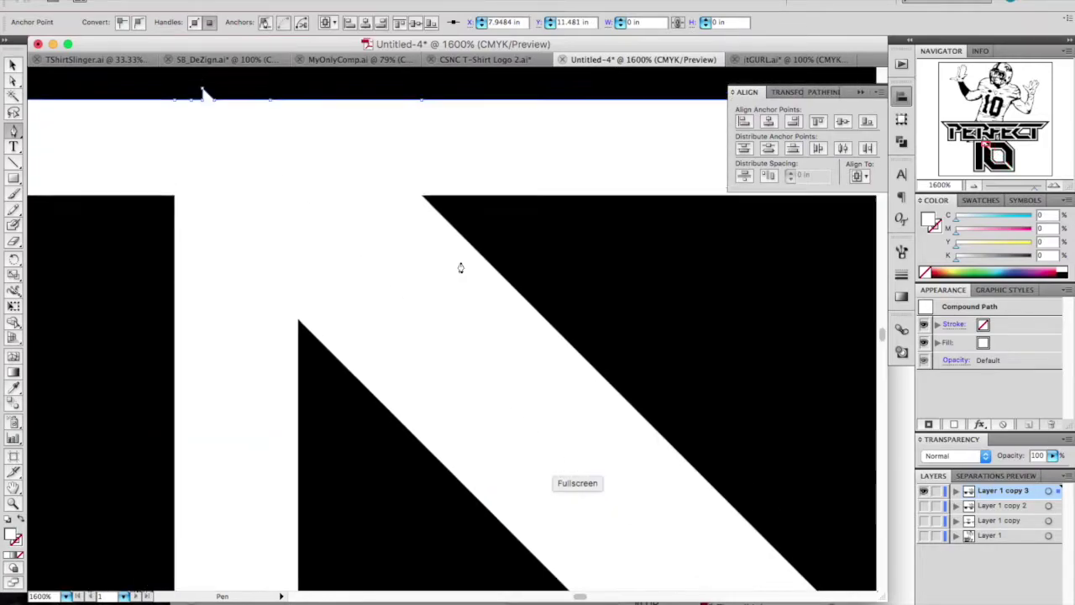
{"action": "key", "text": "super+minus"}
{"action": "key", "text": "super+minus"}
{"action": "key", "text": "super+minus"}
{"action": "key", "text": "super+minus"}
{"action": "key", "text": "super+minus"}
{"action": "key", "text": "super+minus"}
{"action": "key", "text": "super+minus"}
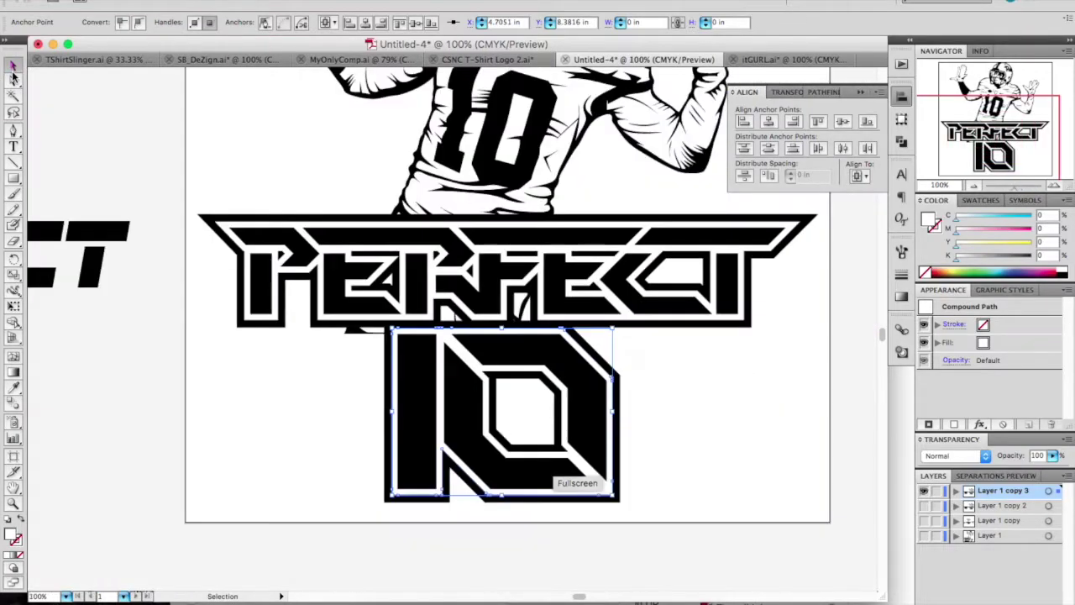
{"action": "left_click", "coordinate": [312, 407]}
{"action": "scroll", "coordinate": [313, 408], "scroll_direction": "right", "scroll_amount": 4}
{"action": "scroll", "coordinate": [312, 409], "scroll_direction": "up", "scroll_amount": 4}
{"action": "key", "text": "super+minus"}
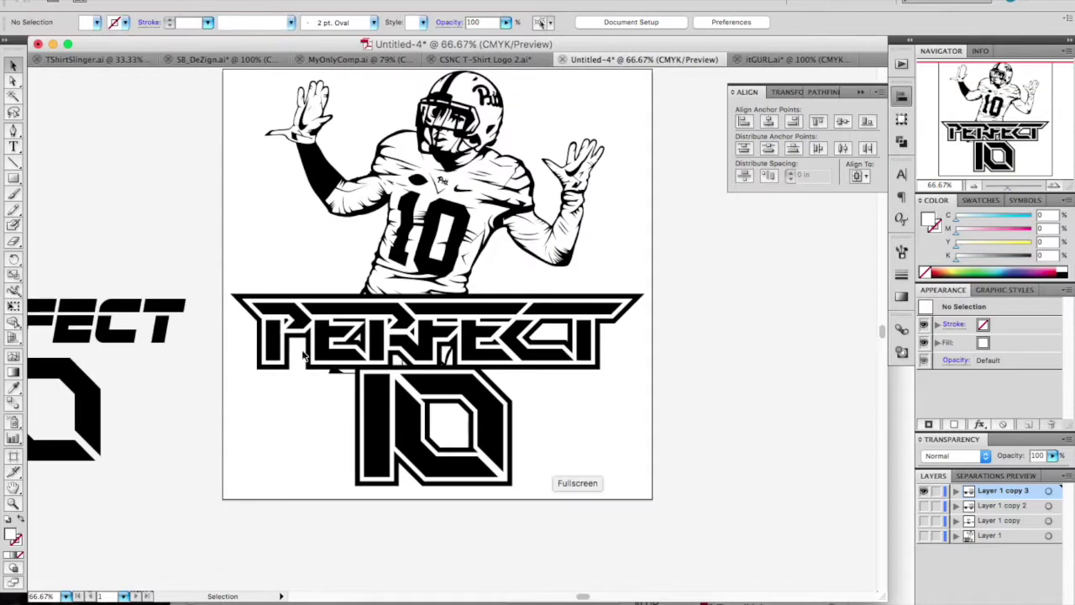
Step: Draw a white rectangle about 9.06 by 3.75 in over the player's legs and bring PERFECT and the 10 in front of it
{"action": "left_click_drag", "start_coordinate": [626, 417], "coordinate": [604, 428]}
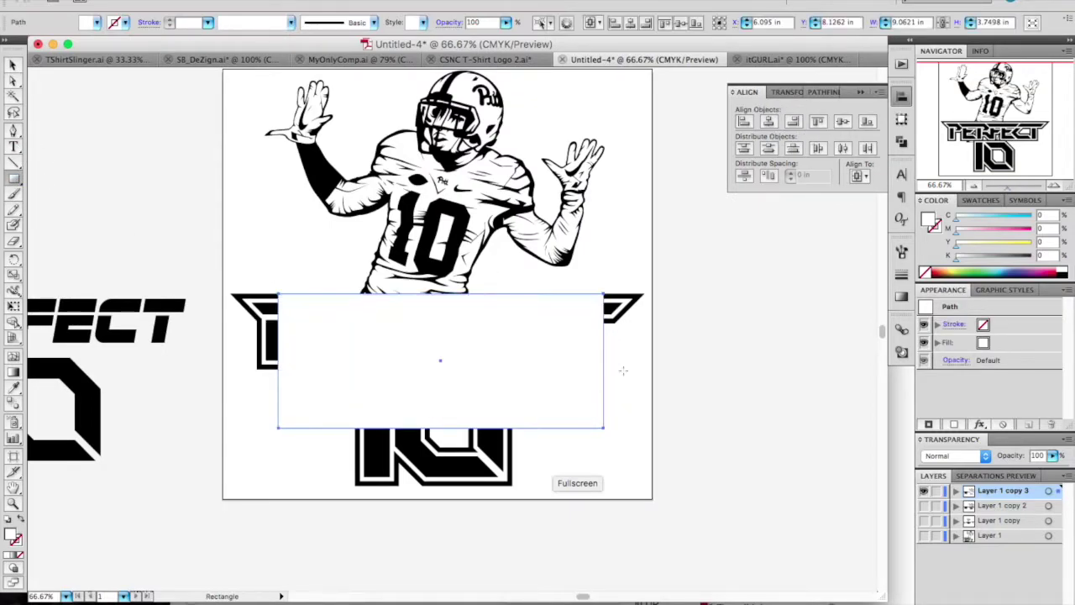
{"action": "left_click", "coordinate": [372, 454]}
{"action": "left_click", "coordinate": [262, 339], "text": "shift"}
{"action": "right_click", "coordinate": [259, 340]}
{"action": "mouse_move", "coordinate": [296, 461]}
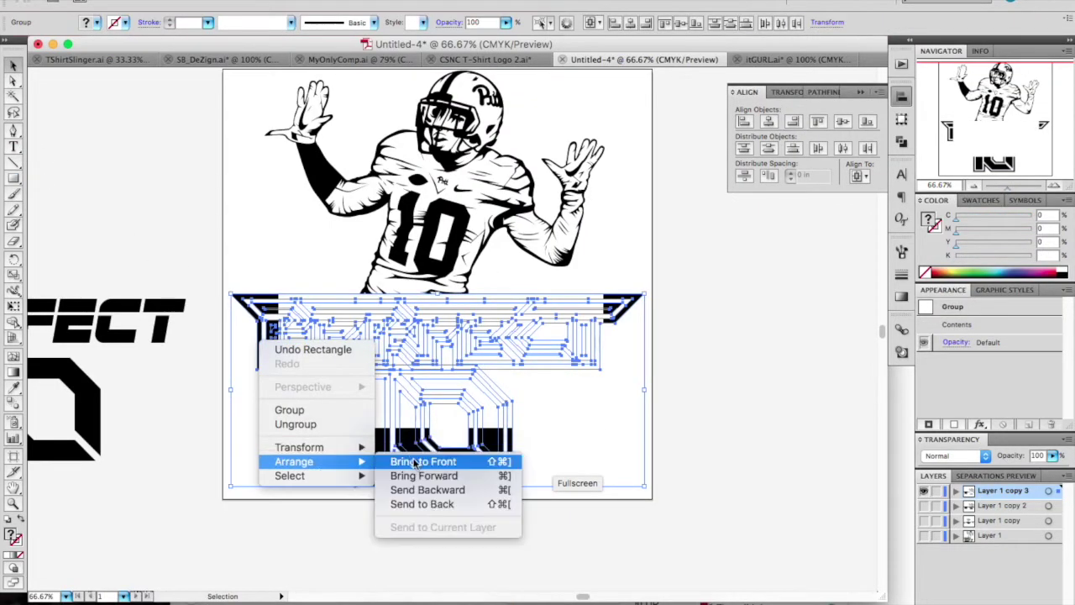
{"action": "left_click", "coordinate": [413, 460]}
{"action": "left_click", "coordinate": [706, 427]}
{"action": "scroll", "coordinate": [706, 426], "scroll_direction": "up", "scroll_amount": 2}
{"action": "left_click", "coordinate": [497, 240]}
{"action": "left_click_drag", "start_coordinate": [665, 349], "coordinate": [476, 495]}
{"action": "key", "text": "super+a"}
{"action": "left_click", "coordinate": [678, 345]}
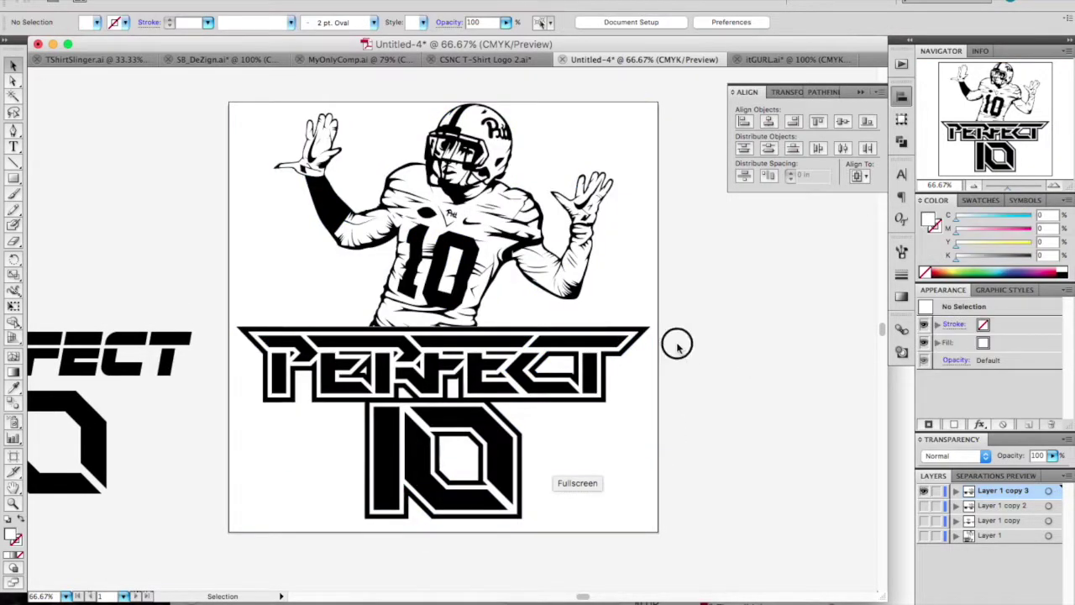
{"action": "left_click_drag", "start_coordinate": [403, 457], "coordinate": [375, 488]}
{"action": "left_click", "coordinate": [341, 491]}
Step: Move PERFECT, the 10 and the white rectangle behind them down slightly as one selection
{"action": "left_click", "coordinate": [495, 458]}
{"action": "left_click", "coordinate": [499, 371], "text": "shift"}
{"action": "key", "text": "shift+Down"}
{"action": "key", "text": "shift+Down"}
{"action": "key", "text": "shift+Up"}
{"action": "key", "text": "shift+Up"}
{"action": "key", "text": "shift+Down"}
{"action": "key", "text": "super+z"}
{"action": "left_click", "coordinate": [542, 425], "text": "shift"}
{"action": "key", "text": "shift+Down"}
{"action": "key", "text": "shift+Down"}
{"action": "left_click_drag", "start_coordinate": [457, 165], "coordinate": [458, 131]}
{"action": "left_click", "coordinate": [692, 268]}
{"action": "key", "text": "super+z"}
{"action": "left_click", "coordinate": [691, 268]}
{"action": "left_click", "coordinate": [504, 235]}
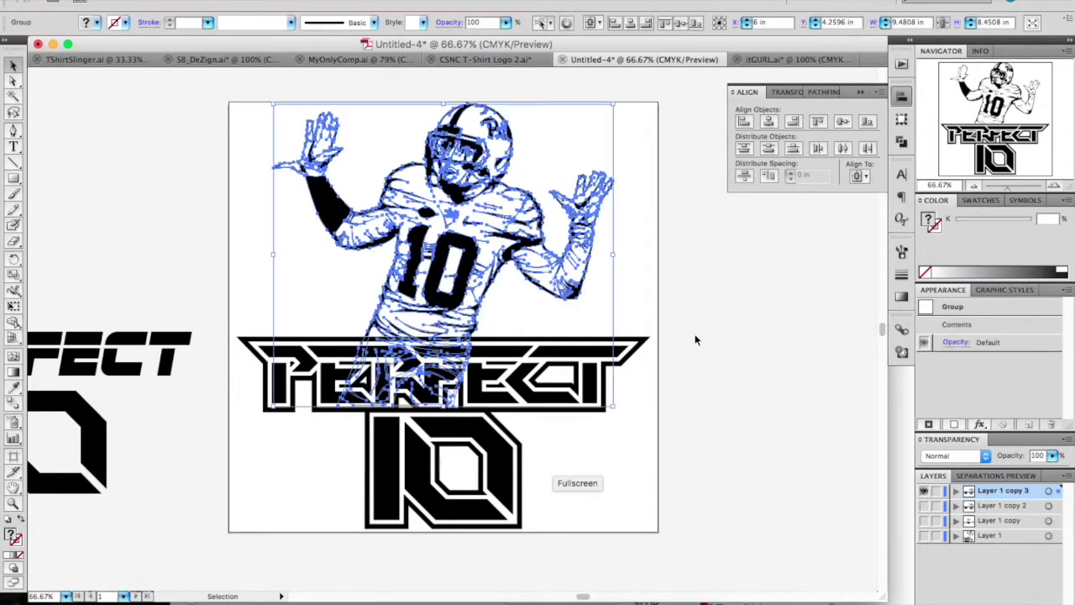
{"action": "left_click", "coordinate": [695, 338]}
Step: Nudge the white rectangle down until its upper edge is hidden behind PERFECT's black outline
{"action": "key", "text": "super+equal"}
{"action": "key", "text": "super+equal"}
{"action": "key", "text": "super+equal"}
{"action": "key", "text": "super+equal"}
{"action": "key", "text": "super+equal"}
{"action": "key", "text": "super+equal"}
{"action": "left_click", "coordinate": [612, 398]}
{"action": "key", "text": "Down"}
{"action": "key", "text": "Down"}
{"action": "left_click", "coordinate": [760, 371]}
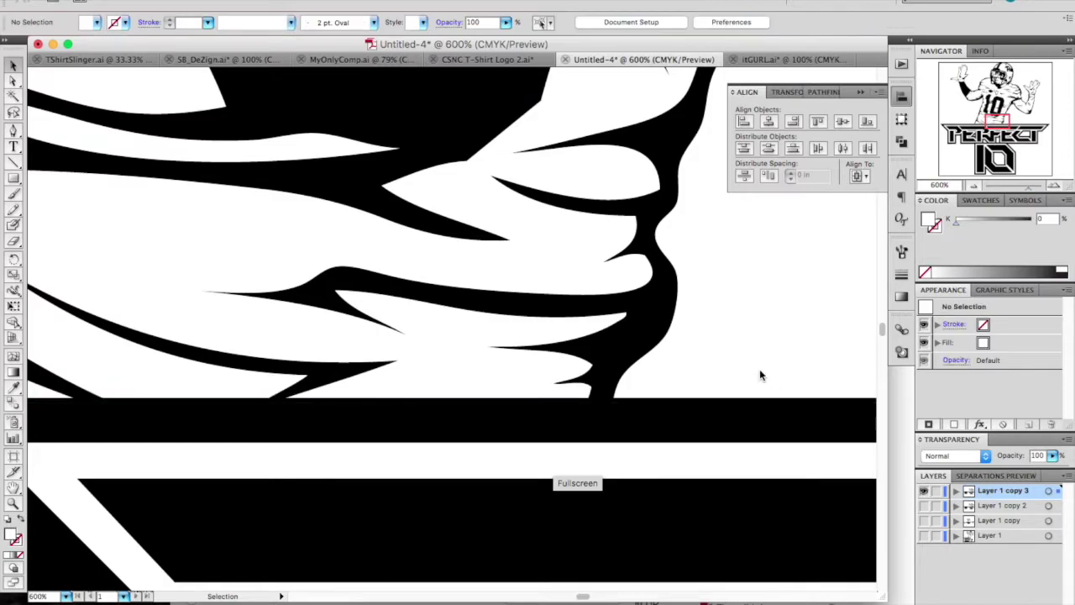
Step: Shift the football player to the right above the PERFECT lettering
{"action": "key", "text": "super+minus"}
{"action": "key", "text": "super+minus"}
{"action": "key", "text": "super+minus"}
{"action": "key", "text": "super+minus"}
{"action": "key", "text": "super+minus"}
{"action": "key", "text": "super+minus"}
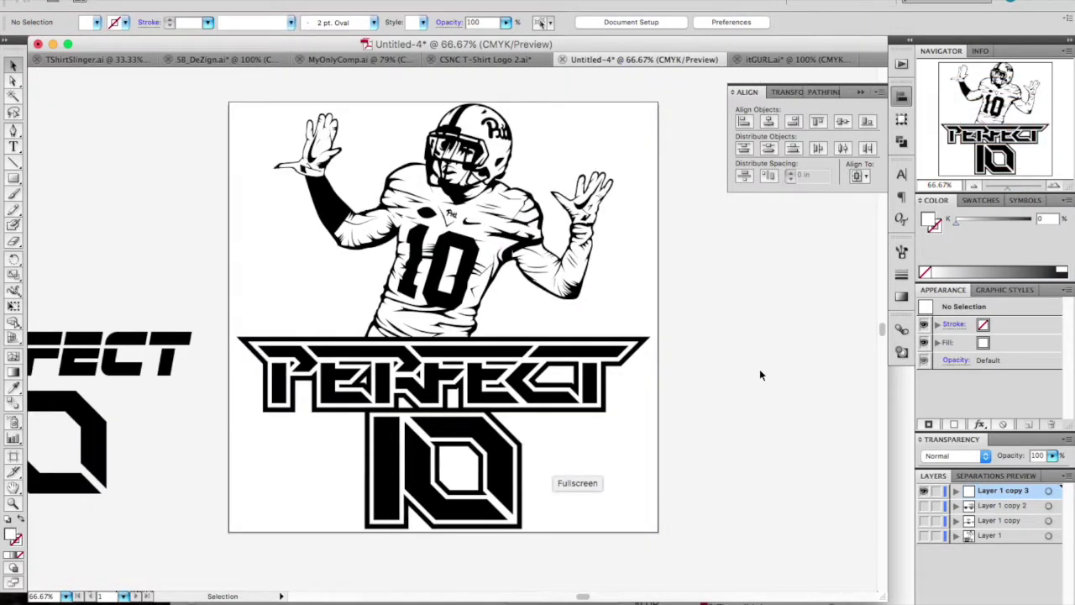
{"action": "scroll", "coordinate": [760, 370], "scroll_direction": "up", "scroll_amount": 2}
{"action": "scroll", "coordinate": [761, 370], "scroll_direction": "right", "scroll_amount": 5}
{"action": "scroll", "coordinate": [761, 370], "scroll_direction": "down", "scroll_amount": 3}
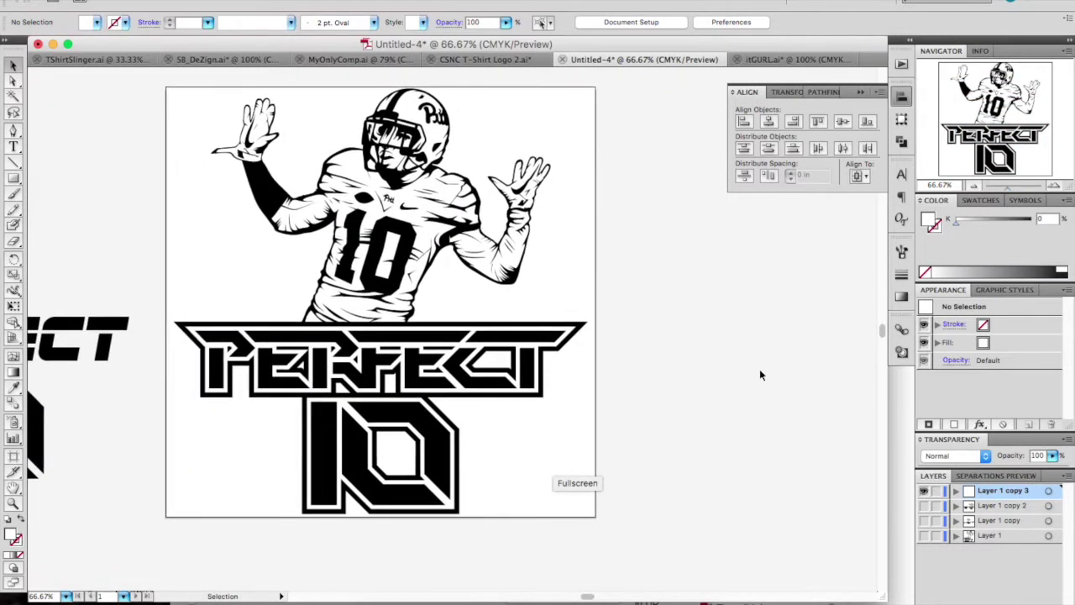
{"action": "left_click", "coordinate": [442, 184]}
{"action": "key", "text": "shift+Right"}
{"action": "key", "text": "shift+Right"}
{"action": "key", "text": "shift+Right"}
{"action": "key", "text": "shift+Right"}
{"action": "key", "text": "shift+Right"}
{"action": "key", "text": "shift+Right"}
{"action": "left_click", "coordinate": [722, 343]}
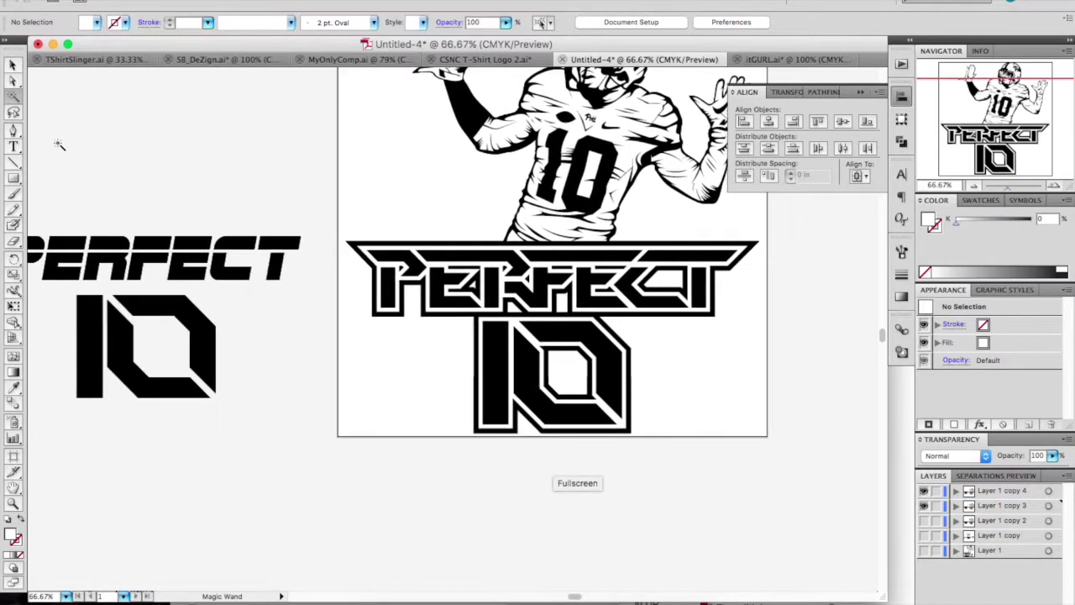
Step: Divide the player, rectangle and lettering artwork with Pathfinder and ungroup the resulting pieces
{"action": "scroll", "coordinate": [58, 144], "scroll_direction": "left", "scroll_amount": 2}
{"action": "scroll", "coordinate": [149, 181], "scroll_direction": "up", "scroll_amount": 3}
{"action": "left_click_drag", "start_coordinate": [668, 89], "coordinate": [235, 575]}
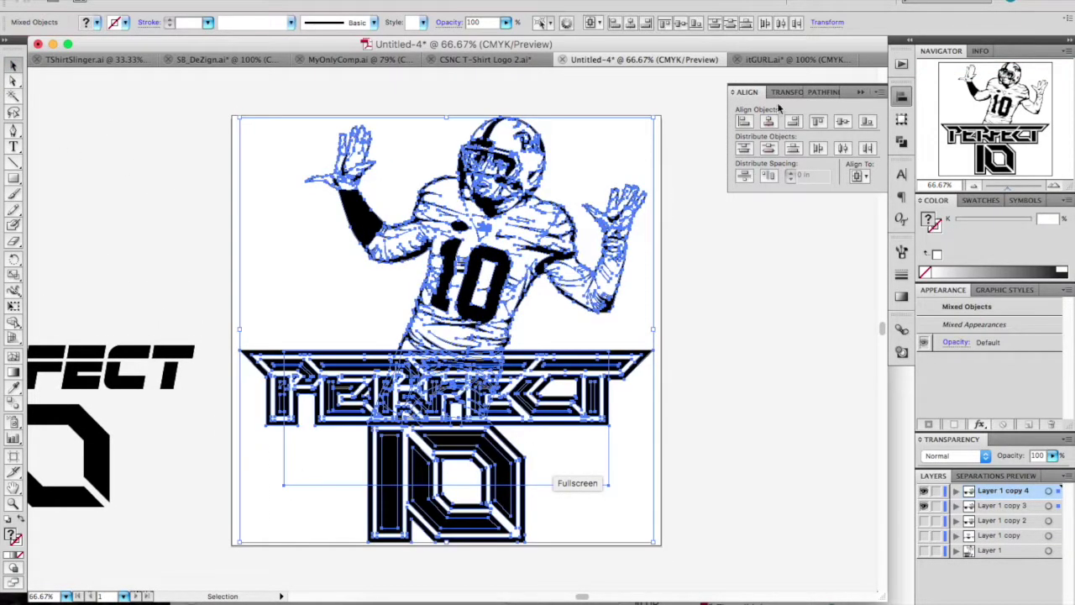
{"action": "left_click", "coordinate": [782, 94]}
{"action": "left_click", "coordinate": [904, 142]}
{"action": "left_click", "coordinate": [741, 155]}
{"action": "right_click", "coordinate": [572, 239]}
{"action": "left_click", "coordinate": [611, 324]}
{"action": "left_click", "coordinate": [612, 326]}
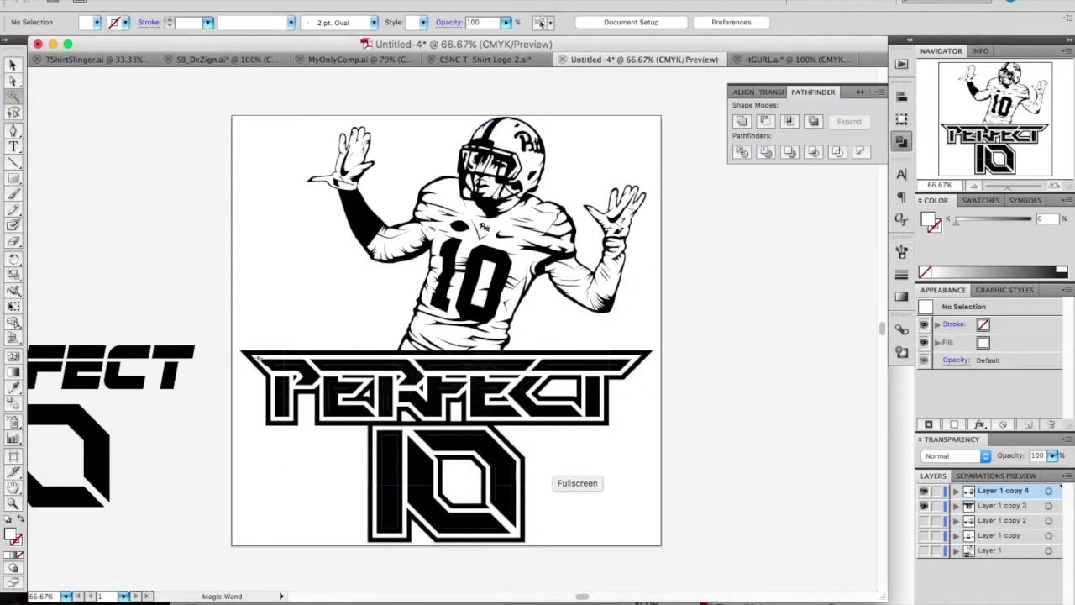
Step: Select all white pieces of the divided artwork with the Magic Wand
{"action": "left_click", "coordinate": [326, 382]}
{"action": "key", "text": "super+equal"}
{"action": "key", "text": "super+equal"}
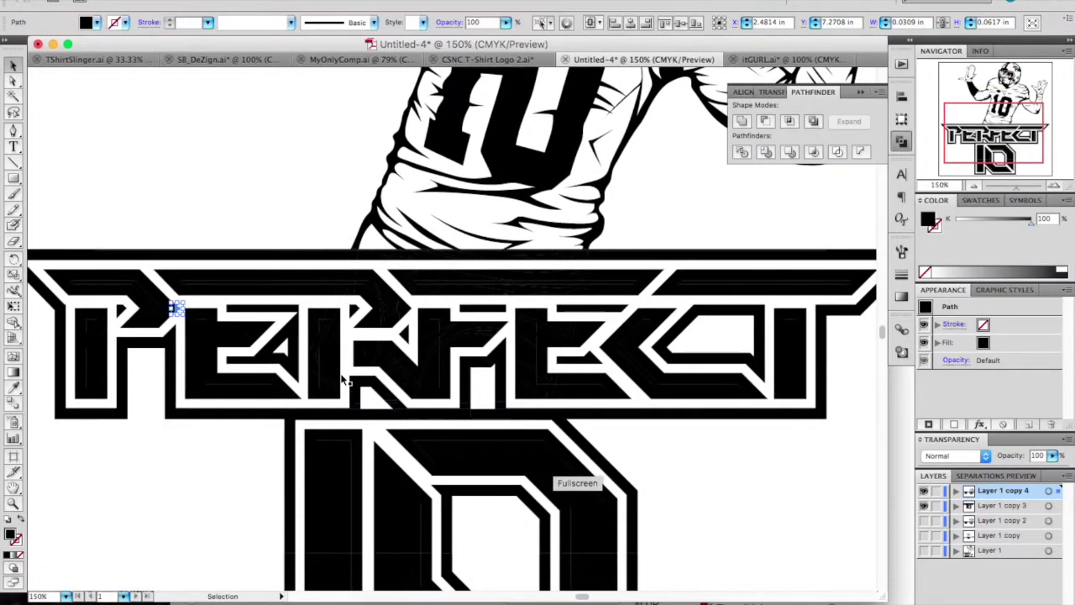
{"action": "left_click", "coordinate": [324, 284]}
{"action": "key", "text": "super+minus"}
{"action": "key", "text": "super+minus"}
{"action": "key", "text": "super+minus"}
{"action": "key", "text": "super+minus"}
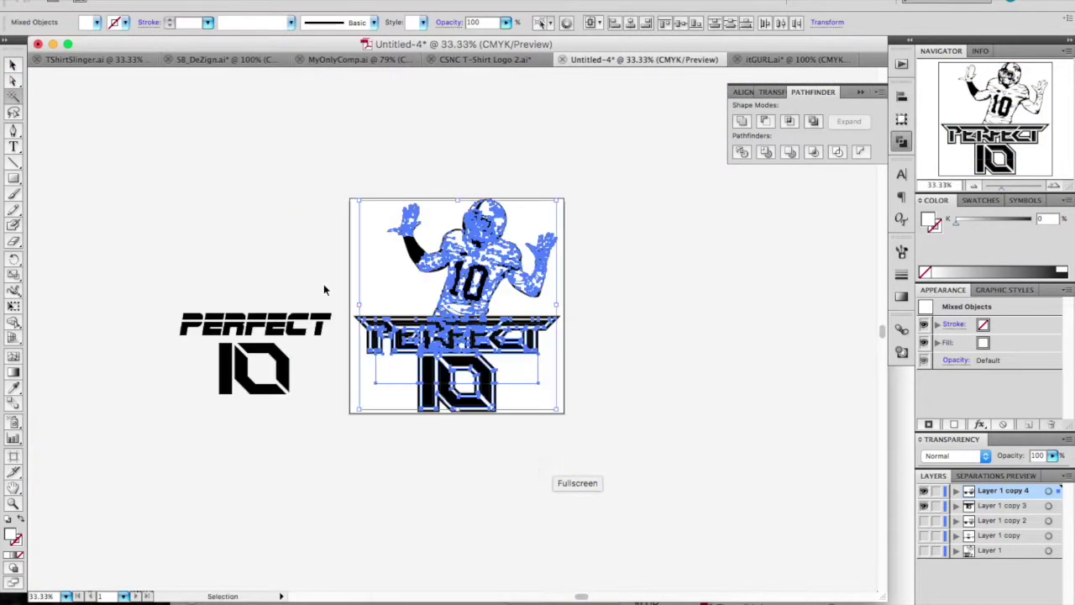
{"action": "key", "text": "super+equal"}
{"action": "key", "text": "super+equal"}
{"action": "key", "text": "super+equal"}
{"action": "scroll", "coordinate": [462, 336], "scroll_direction": "up", "scroll_amount": 5}
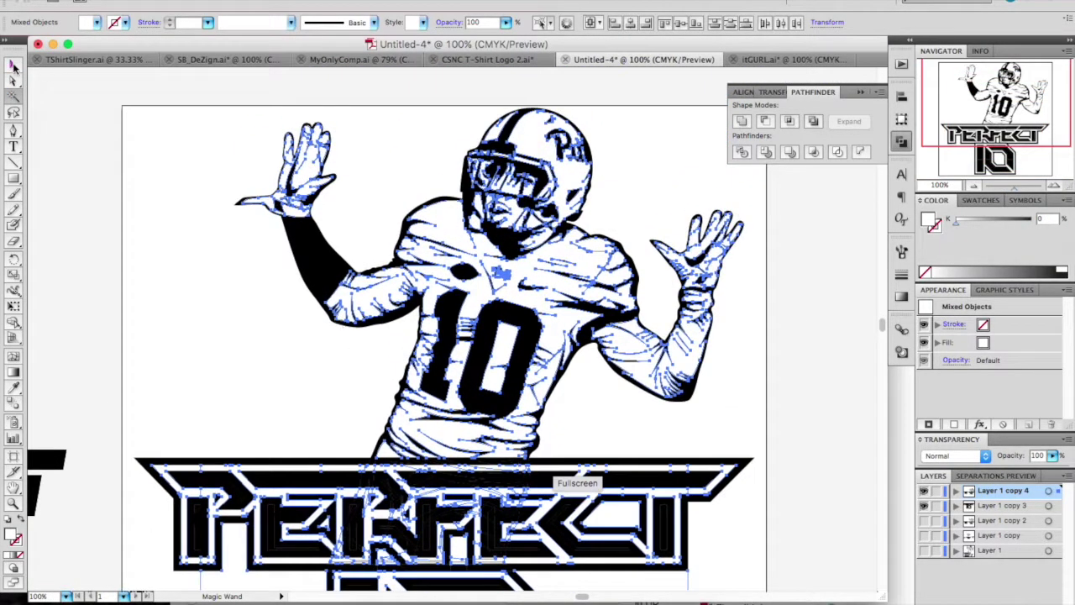
Step: Try to remove the player's helmet, arm, jersey and face pieces from the white selection
{"action": "left_click", "coordinate": [12, 67]}
{"action": "left_click", "coordinate": [532, 140], "text": "shift"}
{"action": "left_click", "coordinate": [500, 132], "text": "shift"}
{"action": "left_click", "coordinate": [583, 156], "text": "shift"}
{"action": "left_click", "coordinate": [711, 257], "text": "shift"}
{"action": "left_click", "coordinate": [676, 341], "text": "shift"}
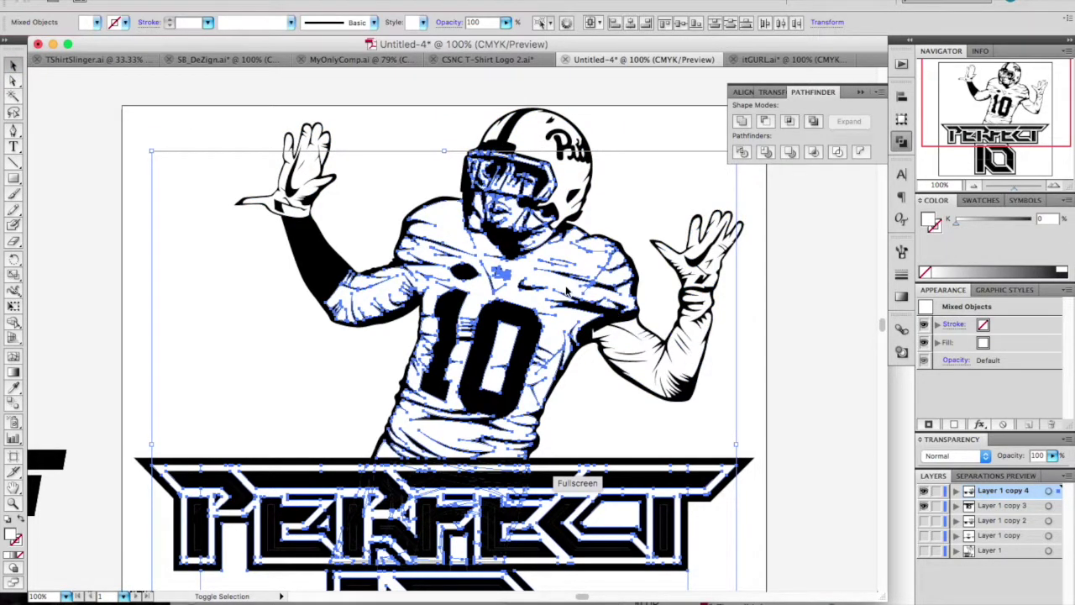
{"action": "left_click", "coordinate": [567, 290], "text": "shift"}
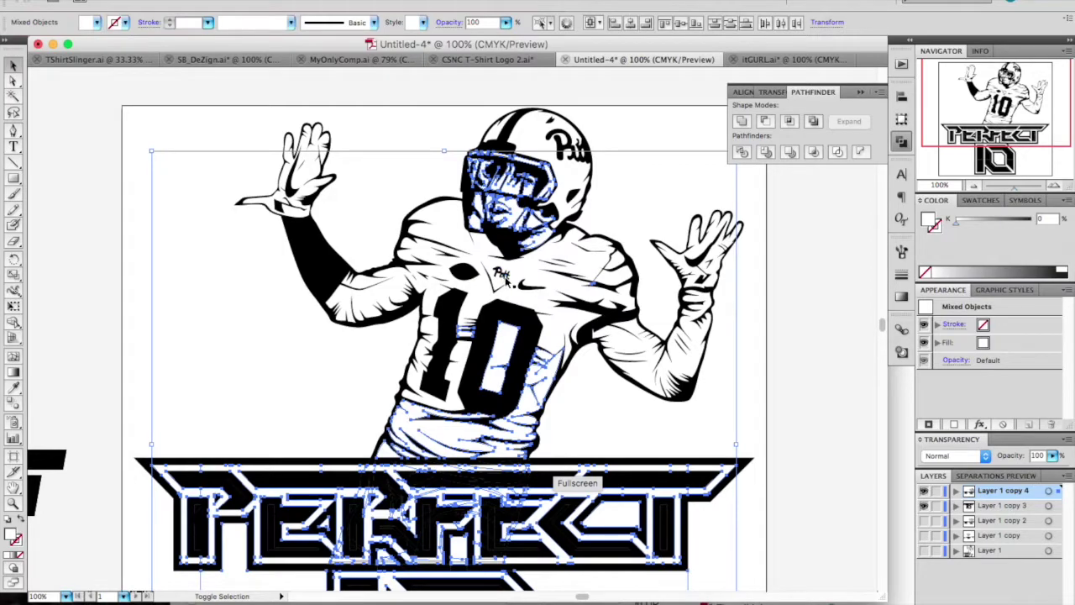
{"action": "left_click", "coordinate": [484, 338], "text": "shift"}
{"action": "left_click", "coordinate": [544, 384], "text": "shift"}
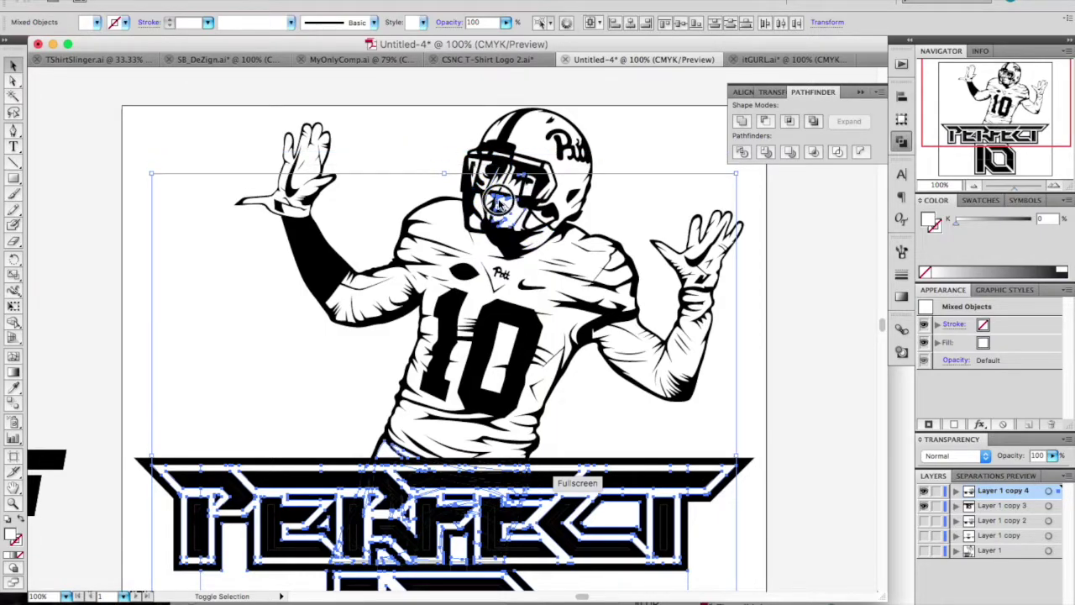
{"action": "double_click", "coordinate": [504, 195]}
{"action": "key", "text": "Escape"}
{"action": "key", "text": "super+a"}
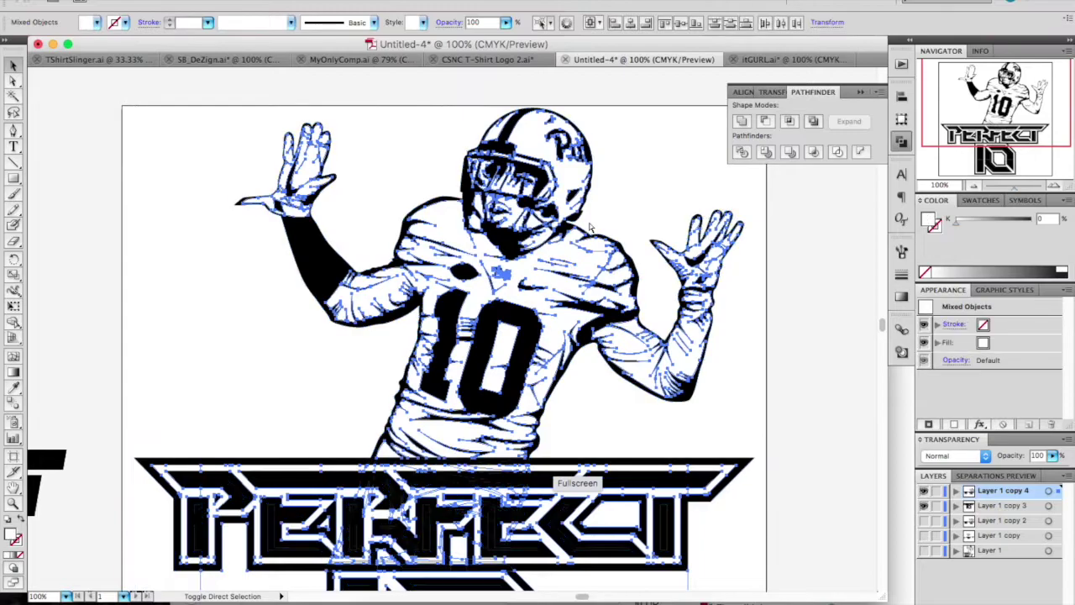
{"action": "scroll", "coordinate": [504, 564], "scroll_direction": "down", "scroll_amount": 10}
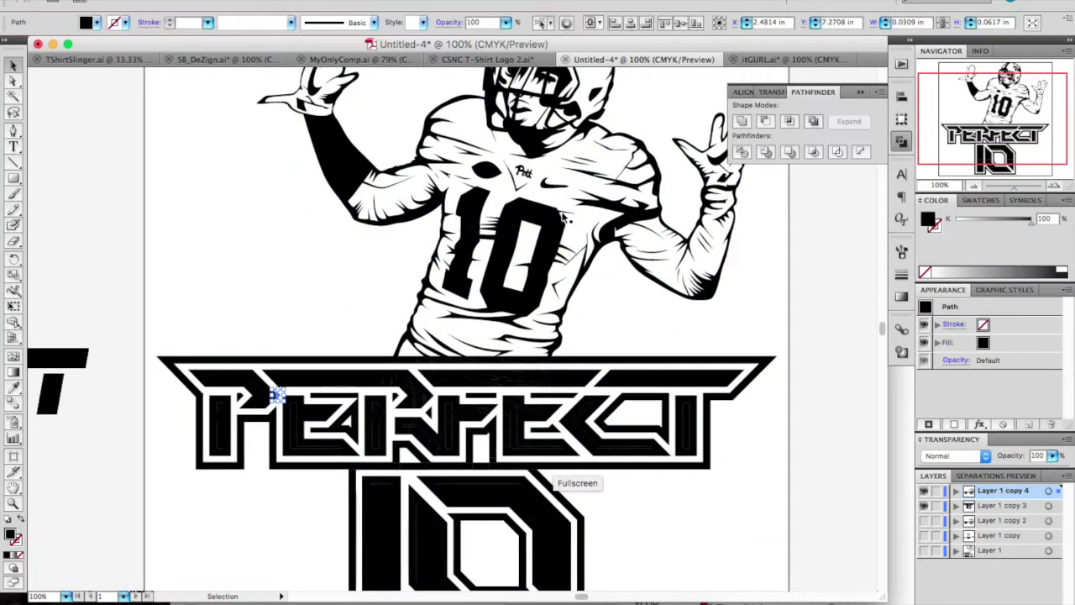
{"action": "scroll", "coordinate": [602, 286], "scroll_direction": "up", "scroll_amount": 7}
{"action": "right_click", "coordinate": [602, 286]}
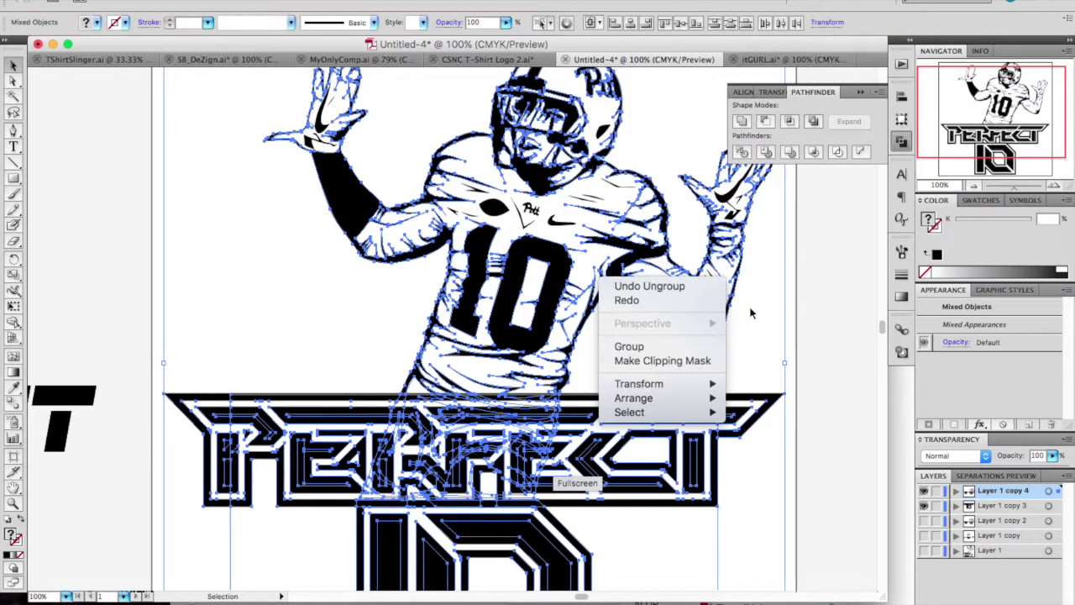
{"action": "left_click", "coordinate": [752, 314]}
{"action": "left_click", "coordinate": [752, 313]}
{"action": "left_click", "coordinate": [560, 269]}
{"action": "scroll", "coordinate": [476, 346], "scroll_direction": "down", "scroll_amount": 7}
{"action": "scroll", "coordinate": [551, 342], "scroll_direction": "down", "scroll_amount": 3}
{"action": "left_click", "coordinate": [550, 342], "text": "shift"}
{"action": "scroll", "coordinate": [550, 342], "scroll_direction": "up", "scroll_amount": 8}
{"action": "key", "text": "super+shift+a"}
Step: Move the divided PERFECT and 10 pieces onto a new top layer and hide the other layers
{"action": "left_click", "coordinate": [176, 353]}
{"action": "left_click_drag", "start_coordinate": [151, 335], "coordinate": [725, 557]}
{"action": "scroll", "coordinate": [437, 417], "scroll_direction": "down", "scroll_amount": 3}
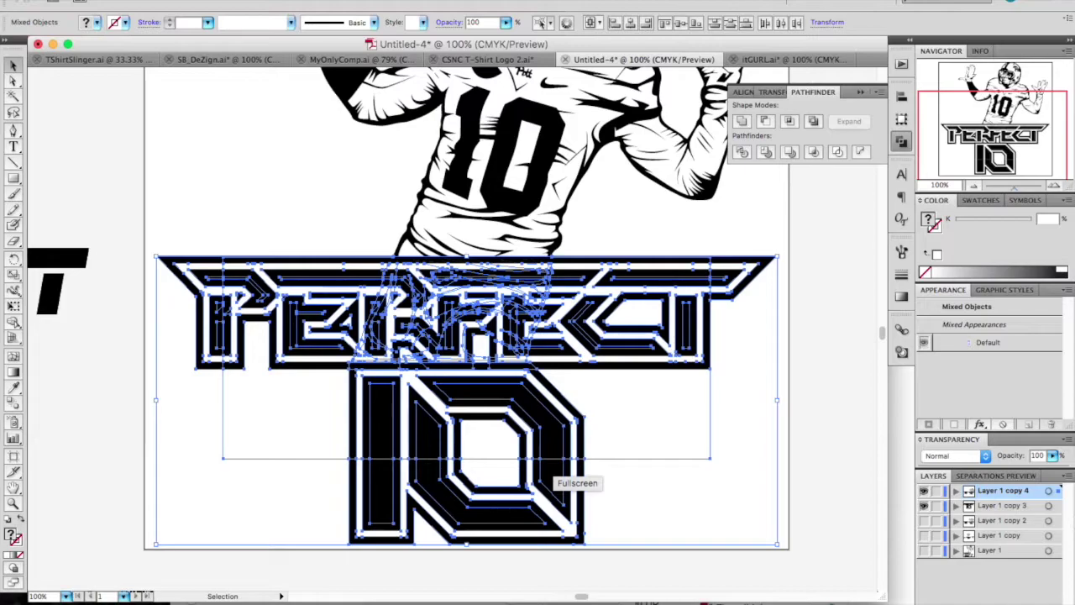
{"action": "left_click_drag", "start_coordinate": [1059, 497], "coordinate": [1059, 490]}
{"action": "left_click", "coordinate": [936, 505]}
{"action": "left_click", "coordinate": [924, 507]}
{"action": "key", "text": "super+shift+a"}
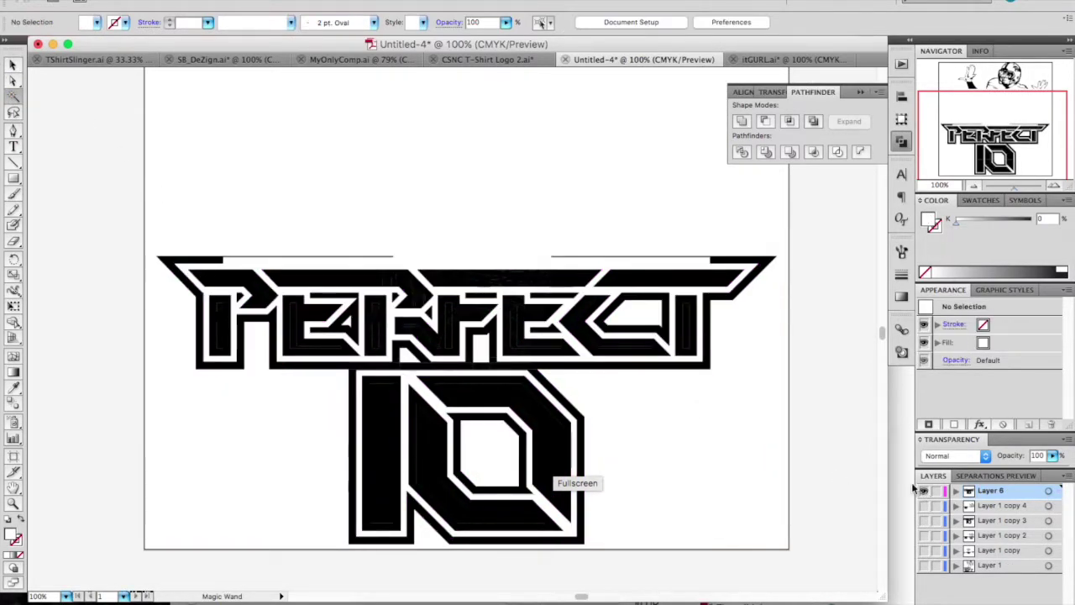
Step: Show the Layer 1 copy 4 layer and move the player's pieces onto Layer 6 with the lettering
{"action": "left_click", "coordinate": [924, 505]}
{"action": "key", "text": "super+minus"}
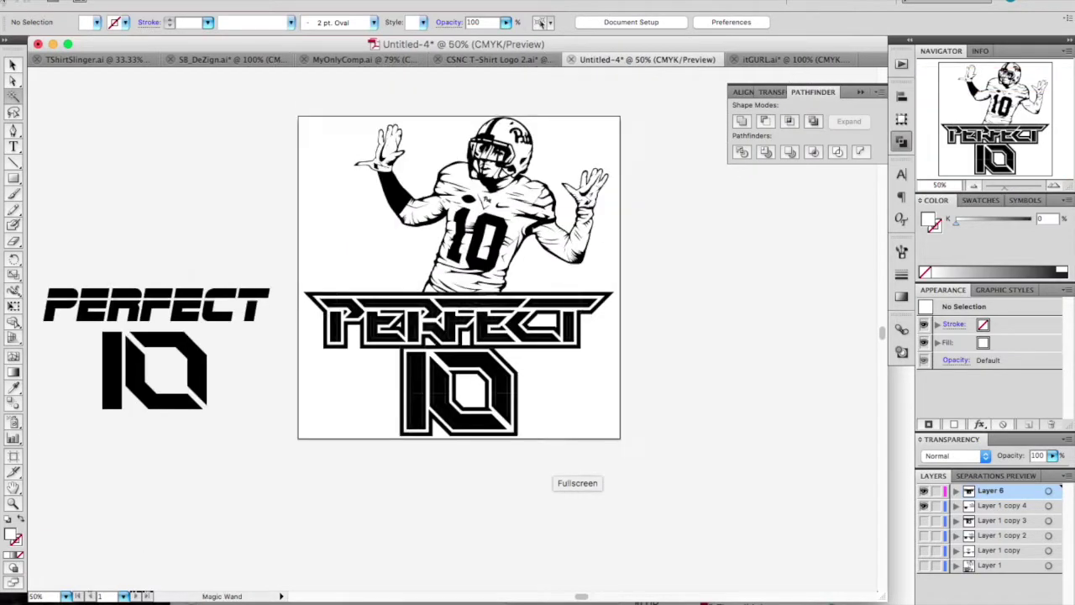
{"action": "left_click_drag", "start_coordinate": [359, 114], "coordinate": [555, 390]}
{"action": "left_click", "coordinate": [68, 85]}
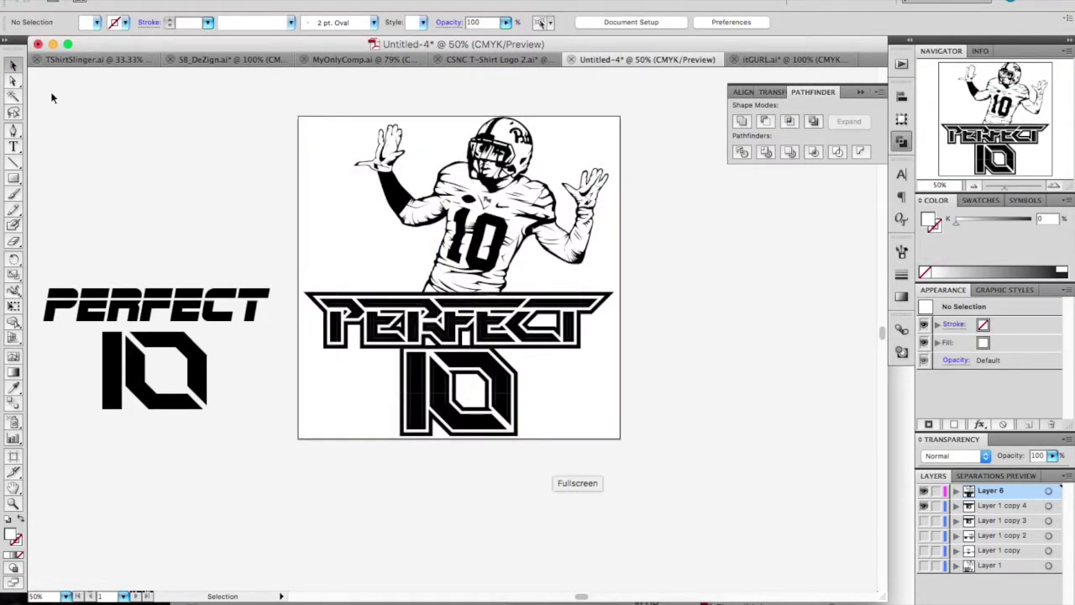
Step: Select all black pieces of the player and lettering on Layer 6 and merge them with Pathfinder Unite
{"action": "key", "text": "super+a"}
{"action": "left_click", "coordinate": [735, 121]}
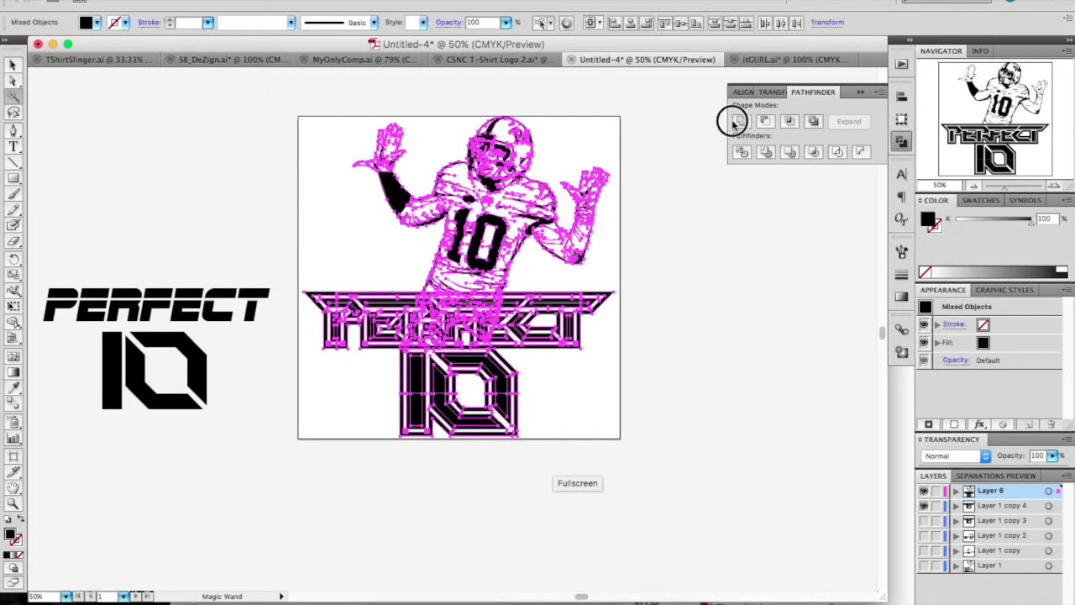
{"action": "key", "text": "super+equal"}
{"action": "key", "text": "super+equal"}
{"action": "left_click", "coordinate": [817, 300]}
{"action": "scroll", "coordinate": [816, 300], "scroll_direction": "up", "scroll_amount": 5}
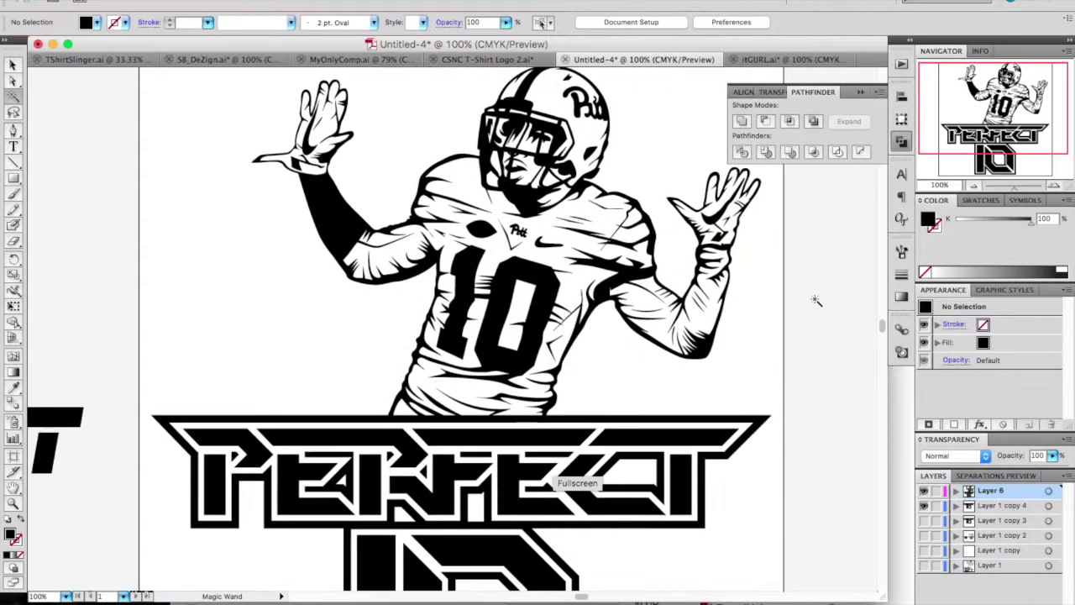
{"action": "scroll", "coordinate": [817, 491], "scroll_direction": "down", "scroll_amount": 4}
{"action": "key", "text": "super+minus"}
{"action": "scroll", "coordinate": [818, 491], "scroll_direction": "up", "scroll_amount": 1}
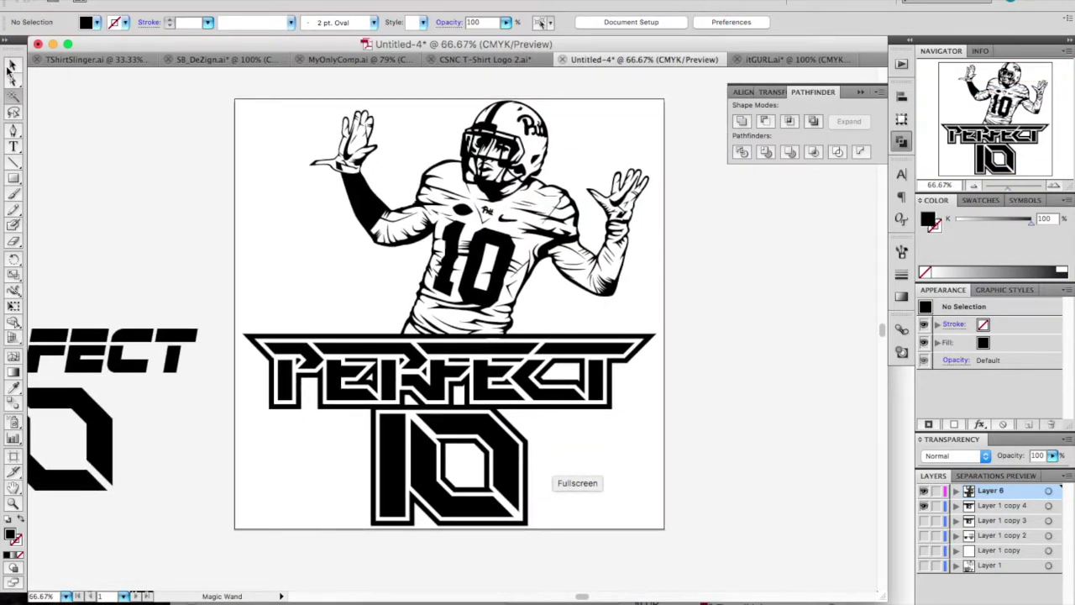
Step: Hide the Layer 1 copy 4 layer and check the united artwork by selecting it
{"action": "left_click", "coordinate": [12, 67]}
{"action": "left_click", "coordinate": [925, 507]}
{"action": "left_click_drag", "start_coordinate": [664, 103], "coordinate": [210, 558]}
{"action": "left_click", "coordinate": [731, 476]}
{"action": "scroll", "coordinate": [731, 476], "scroll_direction": "up", "scroll_amount": 2}
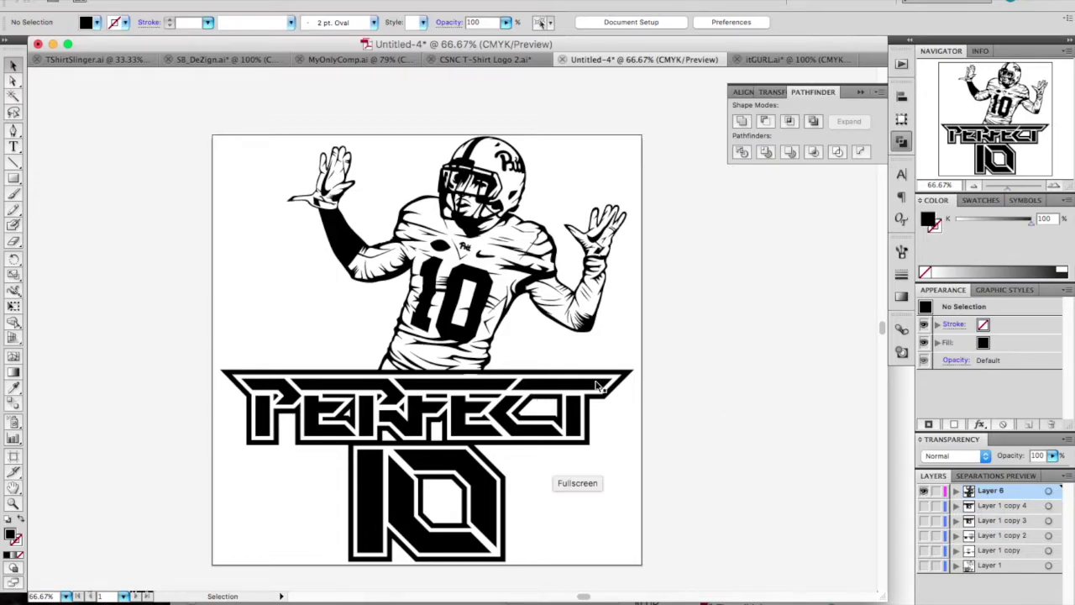
Step: Hide Layer 6, show the Layer 1 copy 2 layer and duplicate it
{"action": "left_click", "coordinate": [923, 492]}
{"action": "left_click", "coordinate": [925, 506]}
{"action": "left_click", "coordinate": [925, 507]}
{"action": "left_click", "coordinate": [925, 520]}
{"action": "left_click", "coordinate": [925, 521]}
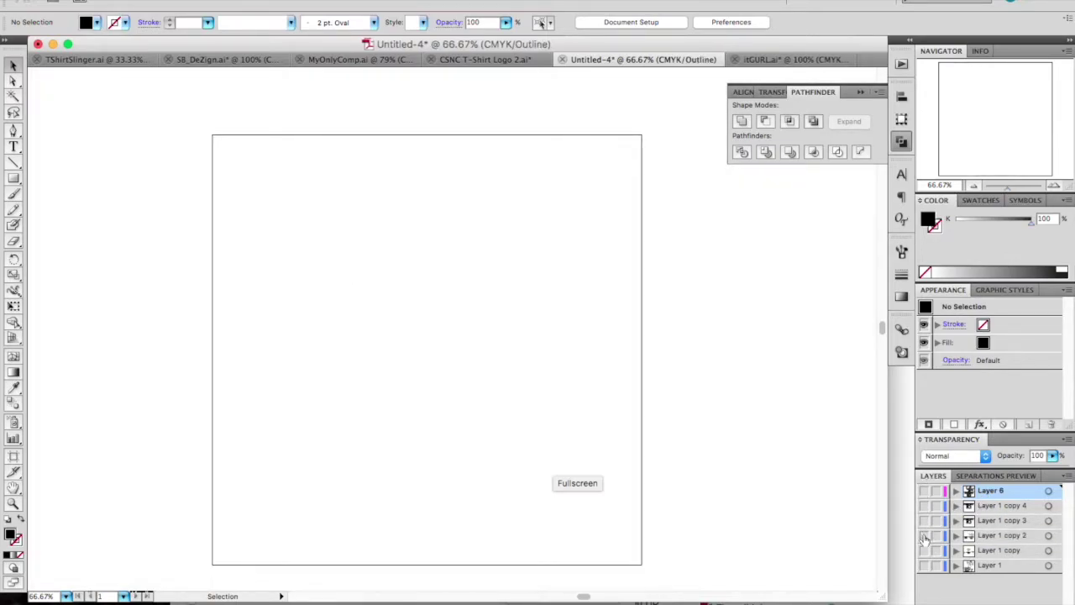
{"action": "left_click", "coordinate": [925, 535]}
{"action": "scroll", "coordinate": [574, 420], "scroll_direction": "left", "scroll_amount": 5}
{"action": "scroll", "coordinate": [574, 421], "scroll_direction": "down", "scroll_amount": 3}
{"action": "left_click_drag", "start_coordinate": [1003, 536], "coordinate": [1026, 603]}
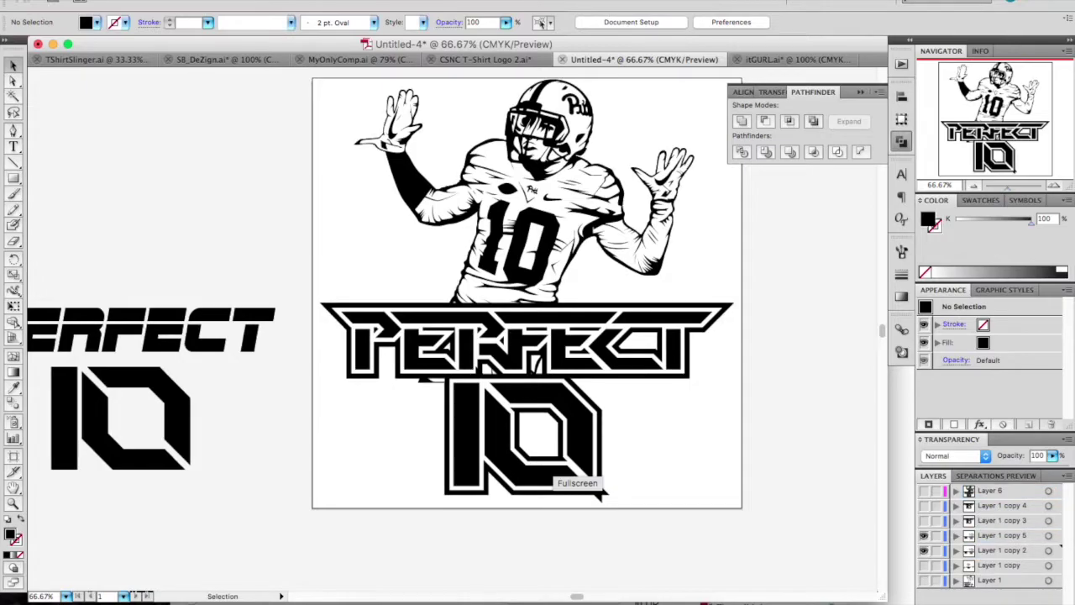
Step: Duplicate the Layer 1 copy 5 layer and leave only the new copy visible
{"action": "left_click", "coordinate": [925, 535]}
{"action": "left_click", "coordinate": [925, 550]}
{"action": "left_click", "coordinate": [925, 535]}
{"action": "left_click_drag", "start_coordinate": [1002, 536], "coordinate": [1026, 603]}
{"action": "left_click", "coordinate": [925, 551]}
Step: Delete the outlined PERFECT and 10 lettering from the artboard on the duplicated layer
{"action": "left_click", "coordinate": [375, 351]}
{"action": "key", "text": "Delete"}
{"action": "left_click", "coordinate": [477, 414]}
{"action": "key", "text": "Delete"}
Step: Move the spare PERFECT text onto the artboard across the player's legs and enlarge it to about 181 pt
{"action": "left_click_drag", "start_coordinate": [159, 340], "coordinate": [567, 401]}
{"action": "left_click_drag", "start_coordinate": [684, 367], "coordinate": [739, 326]}
{"action": "scroll", "coordinate": [739, 329], "scroll_direction": "up", "scroll_amount": 2}
{"action": "mouse_move", "coordinate": [662, 434]}
{"action": "left_mouse_down"}
{"action": "mouse_move", "coordinate": [661, 408]}
{"action": "mouse_move", "coordinate": [664, 420]}
{"action": "left_mouse_up"}
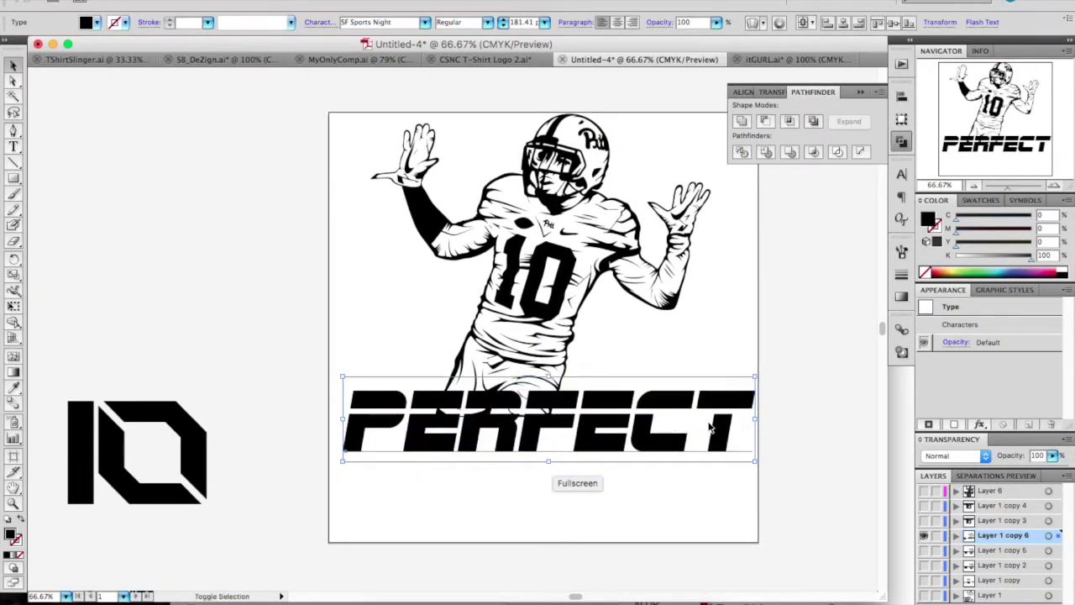
{"action": "key", "text": "shift+Left"}
{"action": "left_click", "coordinate": [738, 416]}
Step: Add the text TEN in SF Sports Night beside the artboard and enlarge it
{"action": "key", "text": "t"}
{"action": "left_click", "coordinate": [221, 367]}
{"action": "type", "text": "TEN"}
{"action": "key", "text": "super+a"}
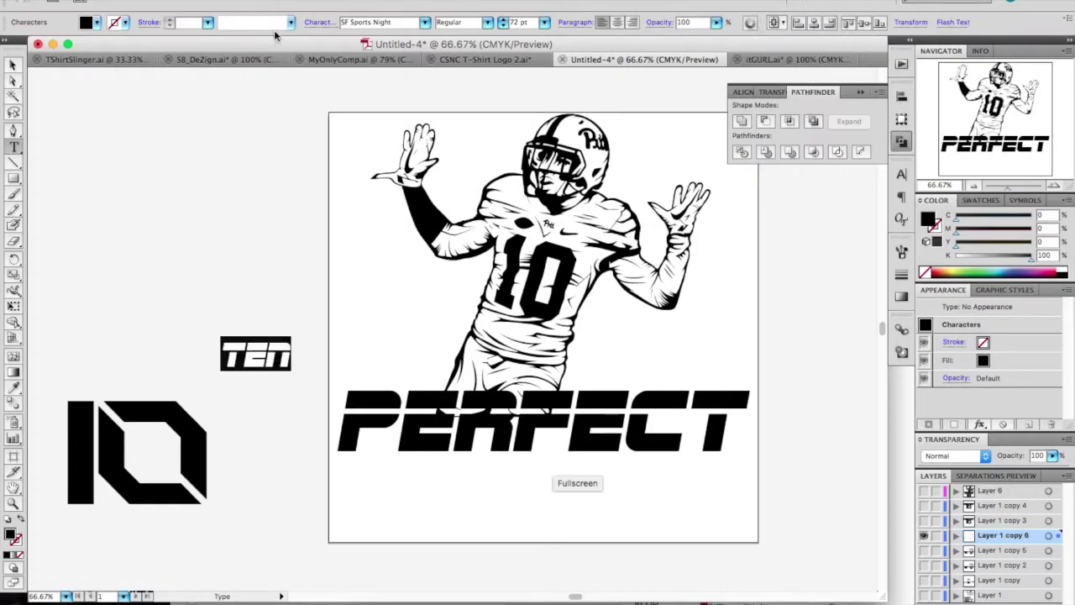
{"action": "left_click", "coordinate": [13, 66]}
{"action": "left_click_drag", "start_coordinate": [292, 370], "coordinate": [523, 482]}
Step: Place the TEN text directly beneath PERFECT and adjust its size and position so it sits roughly centred
{"action": "scroll", "coordinate": [524, 483], "scroll_direction": "down", "scroll_amount": 2}
{"action": "left_click_drag", "start_coordinate": [329, 350], "coordinate": [504, 465]}
{"action": "left_click_drag", "start_coordinate": [699, 372], "coordinate": [665, 387]}
{"action": "left_click_drag", "start_coordinate": [629, 418], "coordinate": [674, 322]}
{"action": "left_click_drag", "start_coordinate": [531, 427], "coordinate": [573, 448]}
{"action": "scroll", "coordinate": [579, 449], "scroll_direction": "up", "scroll_amount": 2}
{"action": "left_click", "coordinate": [703, 496]}
{"action": "left_click_drag", "start_coordinate": [526, 390], "coordinate": [526, 386]}
{"action": "left_click", "coordinate": [703, 500]}
Step: Add a separate 72 pt text Ten beside the artboard and set it in the Sketch script font
{"action": "left_click", "coordinate": [14, 146]}
{"action": "left_click", "coordinate": [121, 178]}
{"action": "type", "text": "TE"}
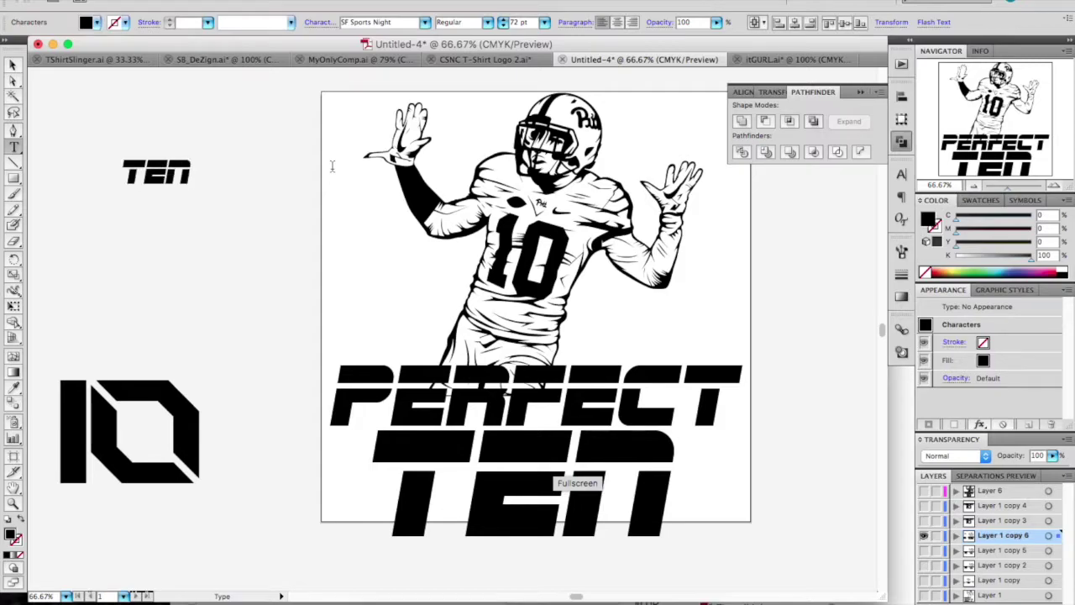
{"action": "type", "text": "N"}
{"action": "key", "text": "super+a"}
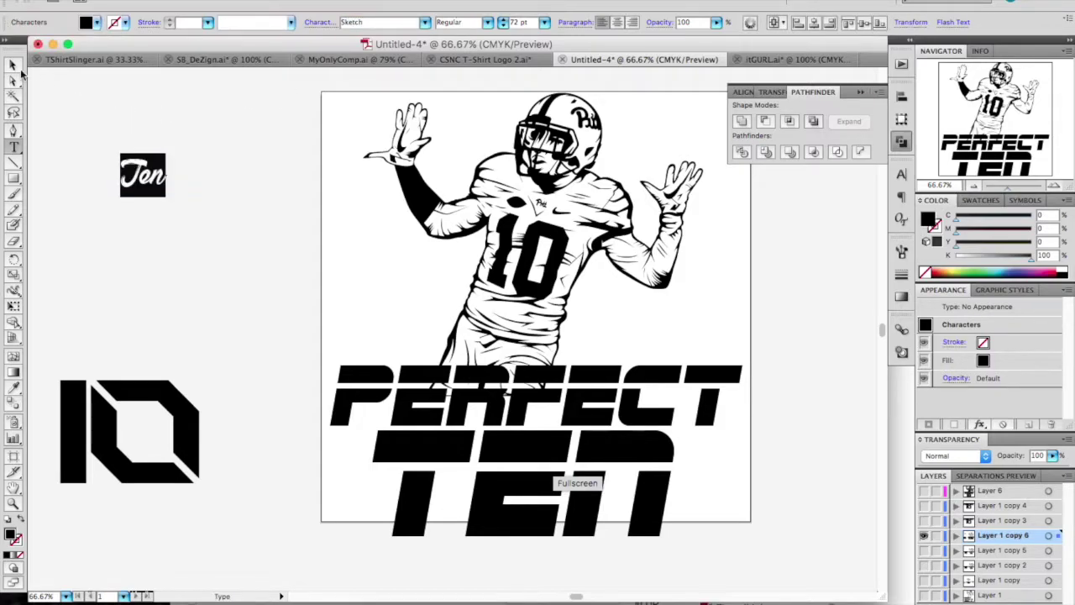
{"action": "left_click", "coordinate": [13, 65]}
Step: Switch to the DaFont website in the browser and open a font list from its Top fonts page
{"action": "left_click", "coordinate": [459, 600]}
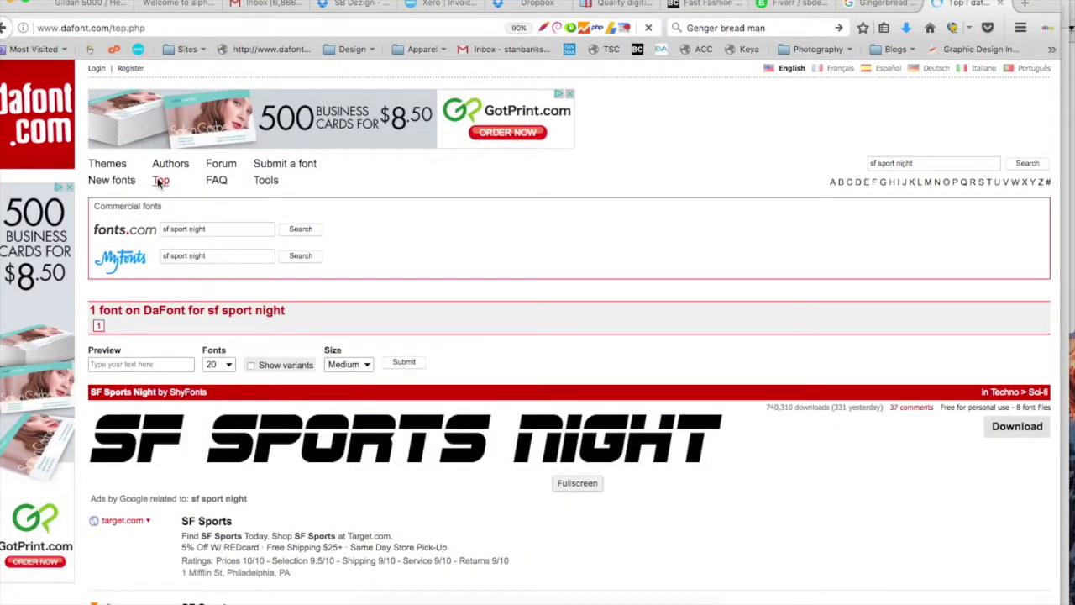
{"action": "scroll", "coordinate": [243, 357], "scroll_direction": "down", "scroll_amount": 2}
{"action": "left_click", "coordinate": [348, 164]}
{"action": "left_click", "coordinate": [346, 191]}
{"action": "left_click", "coordinate": [402, 160]}
Step: Browse the font lists for a brush script typeface and download the Venetian font
{"action": "scroll", "coordinate": [608, 362], "scroll_direction": "down", "scroll_amount": 5}
{"action": "scroll", "coordinate": [608, 361], "scroll_direction": "down", "scroll_amount": 20}
{"action": "scroll", "coordinate": [608, 361], "scroll_direction": "down", "scroll_amount": 20}
{"action": "scroll", "coordinate": [608, 361], "scroll_direction": "down", "scroll_amount": 15}
{"action": "scroll", "coordinate": [608, 361], "scroll_direction": "down", "scroll_amount": 6}
{"action": "scroll", "coordinate": [608, 361], "scroll_direction": "up", "scroll_amount": 4}
{"action": "scroll", "coordinate": [608, 361], "scroll_direction": "down", "scroll_amount": 12}
{"action": "scroll", "coordinate": [609, 362], "scroll_direction": "down", "scroll_amount": 10}
{"action": "key", "text": "Home"}
{"action": "scroll", "coordinate": [608, 361], "scroll_direction": "down", "scroll_amount": 4}
{"action": "scroll", "coordinate": [608, 361], "scroll_direction": "down", "scroll_amount": 10}
{"action": "scroll", "coordinate": [608, 361], "scroll_direction": "down", "scroll_amount": 6}
{"action": "left_click", "coordinate": [994, 331]}
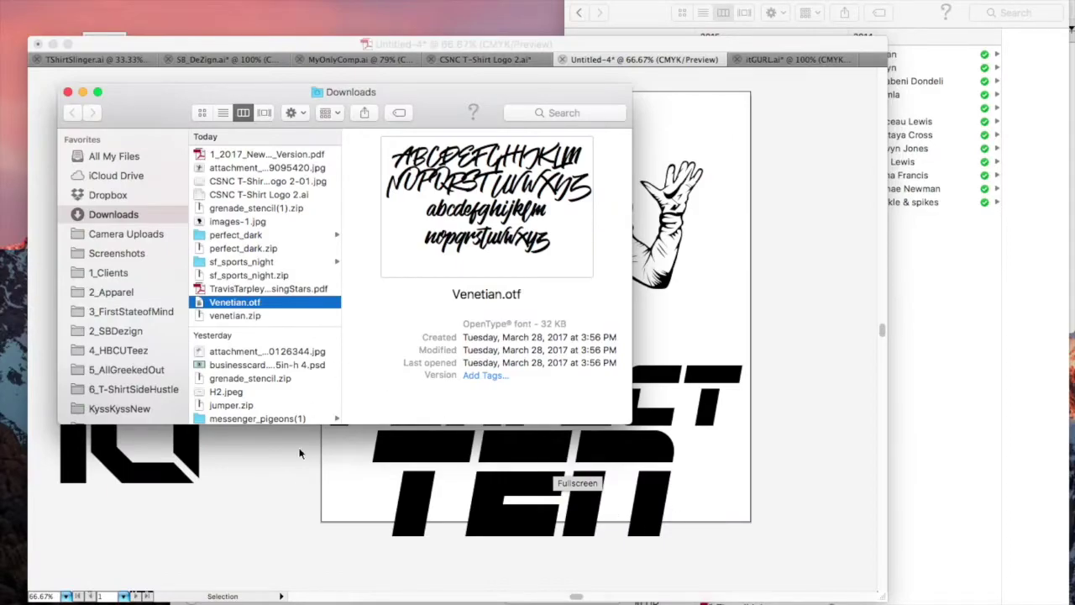
Step: Install the downloaded Venetian.otf font and return to the T-shirt artwork in Illustrator
{"action": "double_click", "coordinate": [235, 301]}
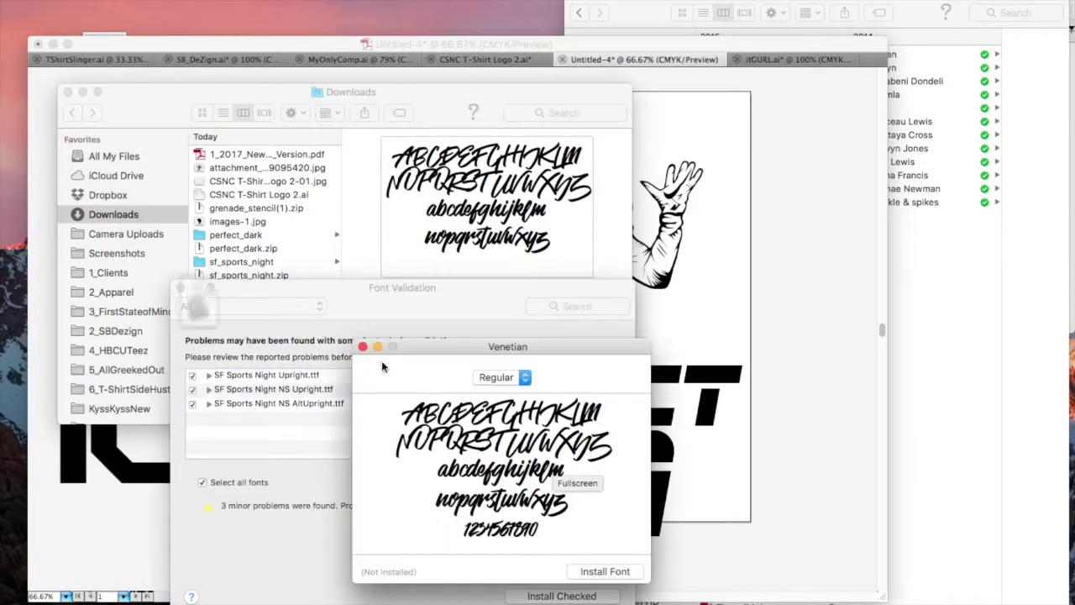
{"action": "left_click", "coordinate": [1003, 588]}
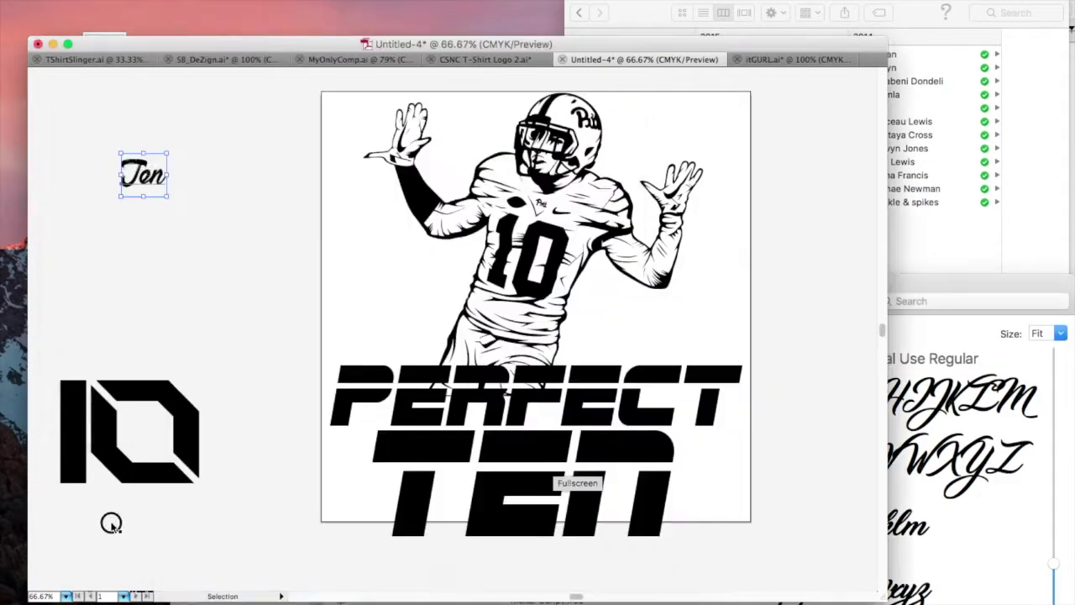
{"action": "left_click", "coordinate": [112, 522]}
Step: Duplicate the script Ten text beside the artboard and set one copy in the Venetian font
{"action": "left_click_drag", "start_coordinate": [160, 175], "coordinate": [166, 299]}
{"action": "double_click", "coordinate": [397, 25]}
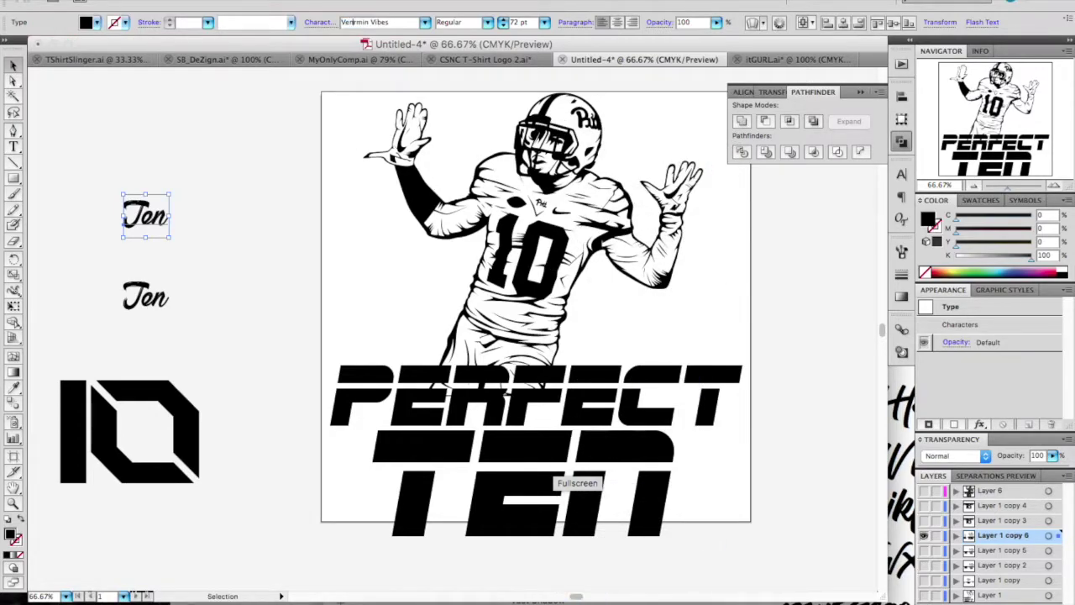
{"action": "left_click", "coordinate": [650, 594]}
{"action": "left_click", "coordinate": [649, 593]}
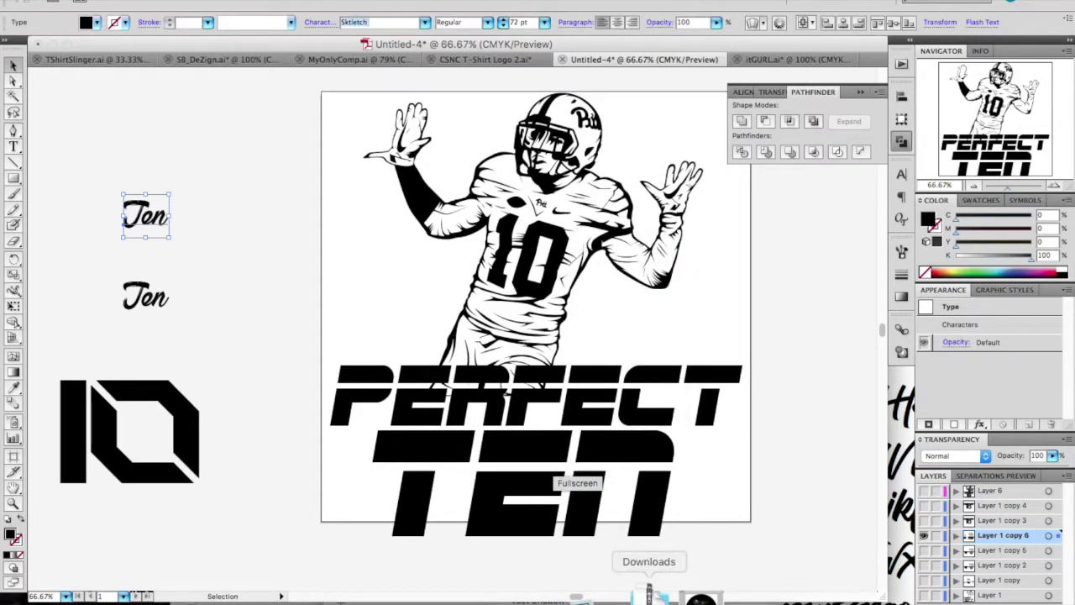
{"action": "key", "text": "Return"}
Step: Enlarge the Venetian Ten to about 240 pt and overlap it with a copy of PERFECT beside the artboard
{"action": "left_click_drag", "start_coordinate": [169, 195], "coordinate": [259, 140]}
{"action": "left_click_drag", "start_coordinate": [458, 403], "coordinate": [107, 136]}
{"action": "left_click_drag", "start_coordinate": [108, 136], "coordinate": [239, 199]}
{"action": "mouse_move", "coordinate": [358, 236]}
{"action": "left_mouse_down"}
{"action": "mouse_move", "coordinate": [336, 222]}
{"action": "mouse_move", "coordinate": [378, 236]}
{"action": "left_mouse_up"}
{"action": "left_click_drag", "start_coordinate": [345, 252], "coordinate": [346, 230]}
{"action": "left_click", "coordinate": [365, 153]}
Step: Place a spare duplicate of the overlapping PERFECT and Ten text lower down beside the artboard
{"action": "right_click", "coordinate": [307, 259]}
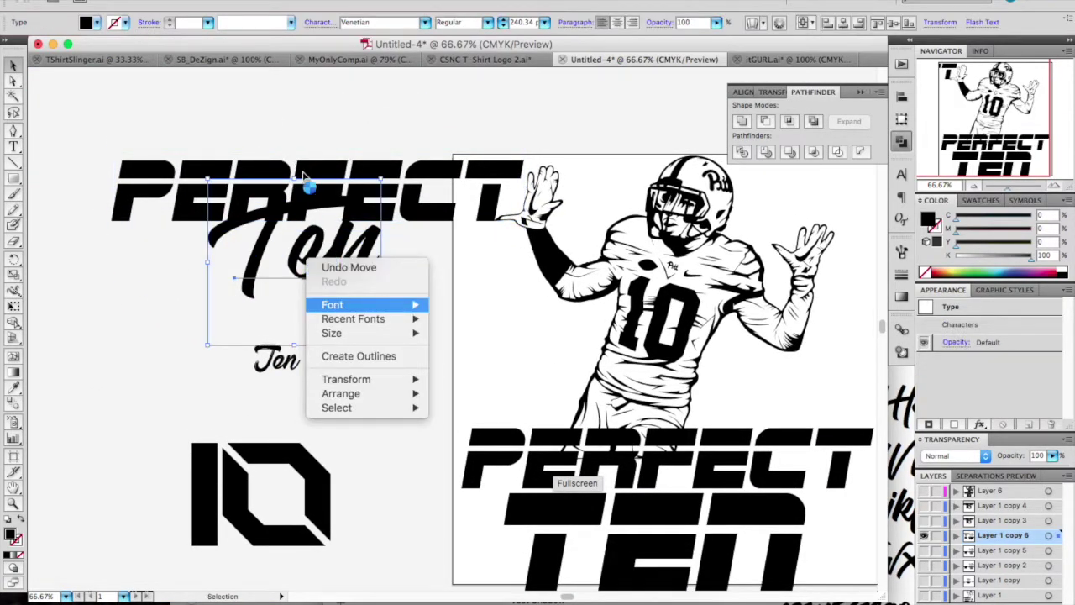
{"action": "left_click", "coordinate": [247, 135]}
{"action": "left_click", "coordinate": [244, 121]}
{"action": "left_click_drag", "start_coordinate": [245, 121], "coordinate": [36, 546]}
Step: Convert the large Venetian Ten overlapping the upper PERFECT copy to outlines
{"action": "left_click", "coordinate": [303, 227]}
{"action": "right_click", "coordinate": [302, 227]}
{"action": "left_click", "coordinate": [339, 354]}
{"action": "left_click", "coordinate": [184, 2]}
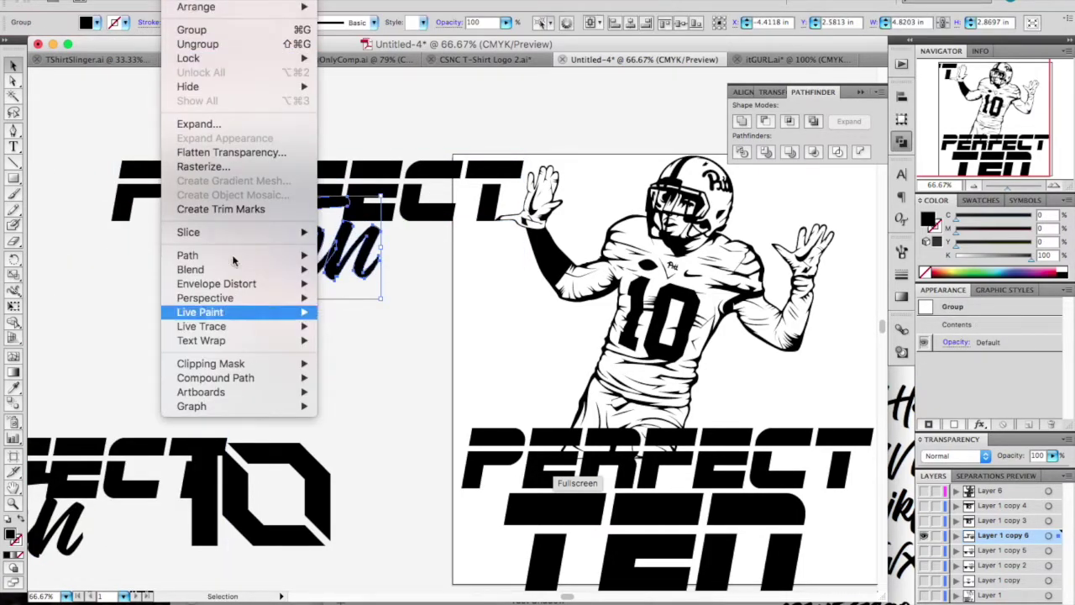
Step: Give the outlined Ten a white 6 pt stroke
{"action": "left_click", "coordinate": [22, 544]}
{"action": "left_click", "coordinate": [20, 542]}
{"action": "left_click", "coordinate": [1064, 269]}
{"action": "left_click", "coordinate": [207, 23]}
{"action": "left_click", "coordinate": [207, 95]}
{"action": "left_click", "coordinate": [147, 22]}
{"action": "left_click", "coordinate": [99, 101]}
{"action": "left_click", "coordinate": [290, 100]}
Step: Move the PERFECT and outlined Ten pair away from the artboard and centre the two words horizontally
{"action": "left_click_drag", "start_coordinate": [290, 100], "coordinate": [255, 312]}
{"action": "left_click_drag", "start_coordinate": [257, 252], "coordinate": [175, 252]}
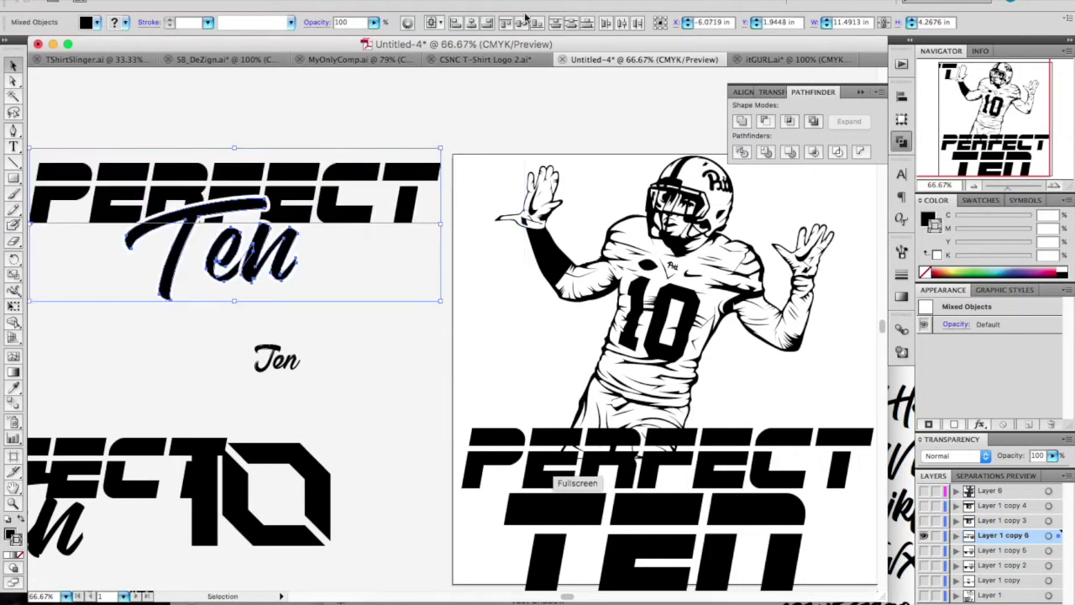
{"action": "left_click", "coordinate": [473, 23]}
{"action": "left_click_drag", "start_coordinate": [602, 184], "coordinate": [168, 186]}
{"action": "left_click", "coordinate": [249, 136]}
{"action": "scroll", "coordinate": [250, 136], "scroll_direction": "left", "scroll_amount": 4}
{"action": "left_click", "coordinate": [284, 208]}
{"action": "left_click", "coordinate": [432, 240]}
Step: Move the old PERFECT TEN text off the artboard and put the PERFECT and script Ten pair in its place
{"action": "scroll", "coordinate": [432, 240], "scroll_direction": "right", "scroll_amount": 6}
{"action": "left_click_drag", "start_coordinate": [739, 437], "coordinate": [294, 575]}
{"action": "left_click_drag", "start_coordinate": [256, 74], "coordinate": [162, 296]}
{"action": "left_click_drag", "start_coordinate": [156, 179], "coordinate": [587, 455]}
Step: Enlarge the script Ten to about 6.1 in wide and centre it horizontally with PERFECT on the artboard
{"action": "left_click", "coordinate": [685, 497]}
{"action": "left_click_drag", "start_coordinate": [709, 544], "coordinate": [744, 568]}
{"action": "left_click", "coordinate": [752, 446]}
{"action": "left_click_drag", "start_coordinate": [753, 447], "coordinate": [734, 429]}
{"action": "left_click", "coordinate": [734, 428]}
{"action": "left_click", "coordinate": [736, 420], "text": "shift"}
{"action": "left_click", "coordinate": [467, 25]}
{"action": "left_click", "coordinate": [333, 304]}
Step: Give the artboard's PERFECT text a white 6 pt stroke and convert it to outlines
{"action": "scroll", "coordinate": [333, 306], "scroll_direction": "right", "scroll_amount": 3}
{"action": "scroll", "coordinate": [333, 306], "scroll_direction": "up", "scroll_amount": 1}
{"action": "left_click", "coordinate": [396, 419]}
{"action": "left_click", "coordinate": [208, 22]}
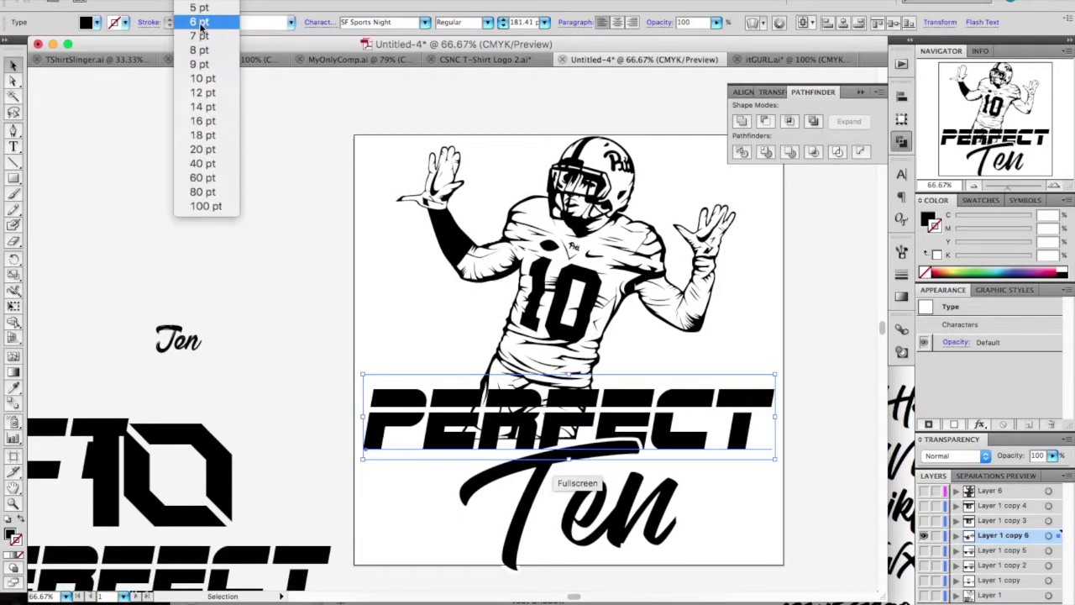
{"action": "left_click", "coordinate": [200, 22]}
{"action": "right_click", "coordinate": [662, 429]}
{"action": "left_click", "coordinate": [720, 523]}
{"action": "left_click", "coordinate": [148, 21]}
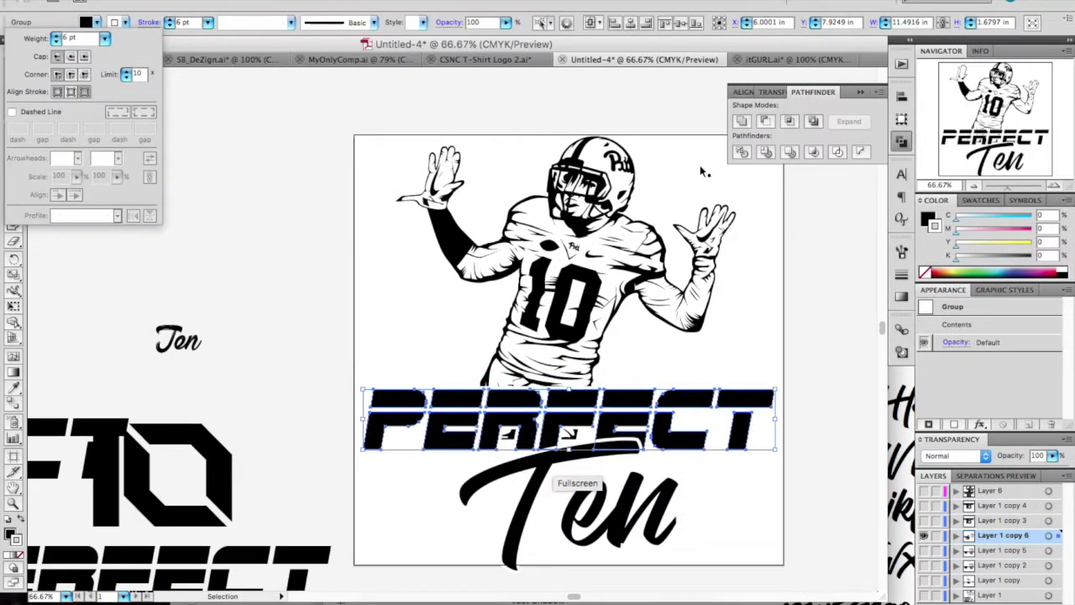
{"action": "left_click", "coordinate": [351, 105]}
{"action": "left_click", "coordinate": [833, 452]}
Step: Nudge the script Ten slightly to the left beneath PERFECT
{"action": "left_click", "coordinate": [575, 457]}
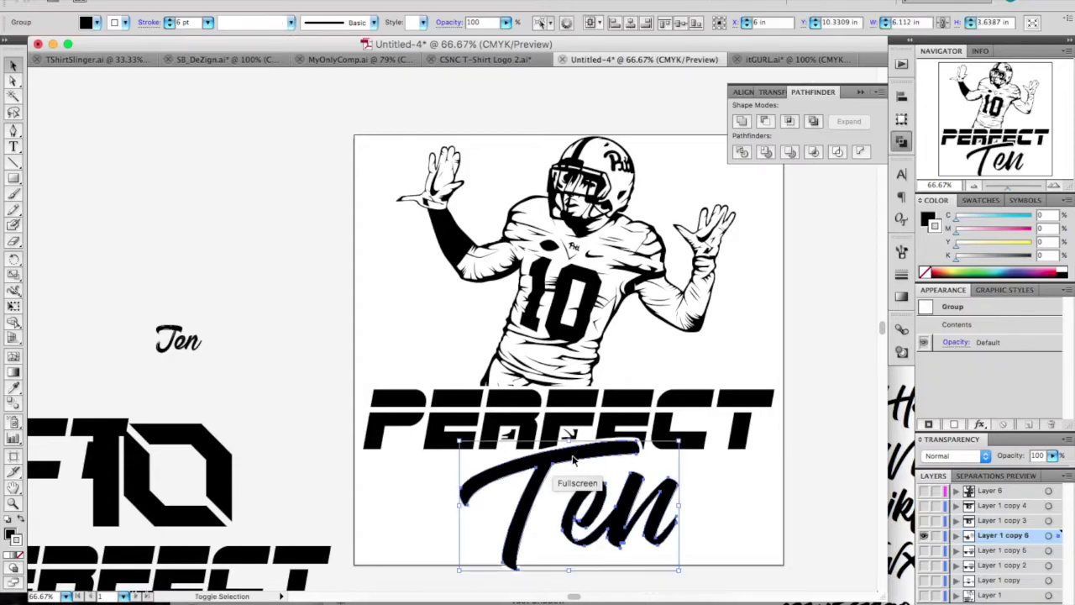
{"action": "key", "text": "shift+Left"}
{"action": "left_click", "coordinate": [822, 401]}
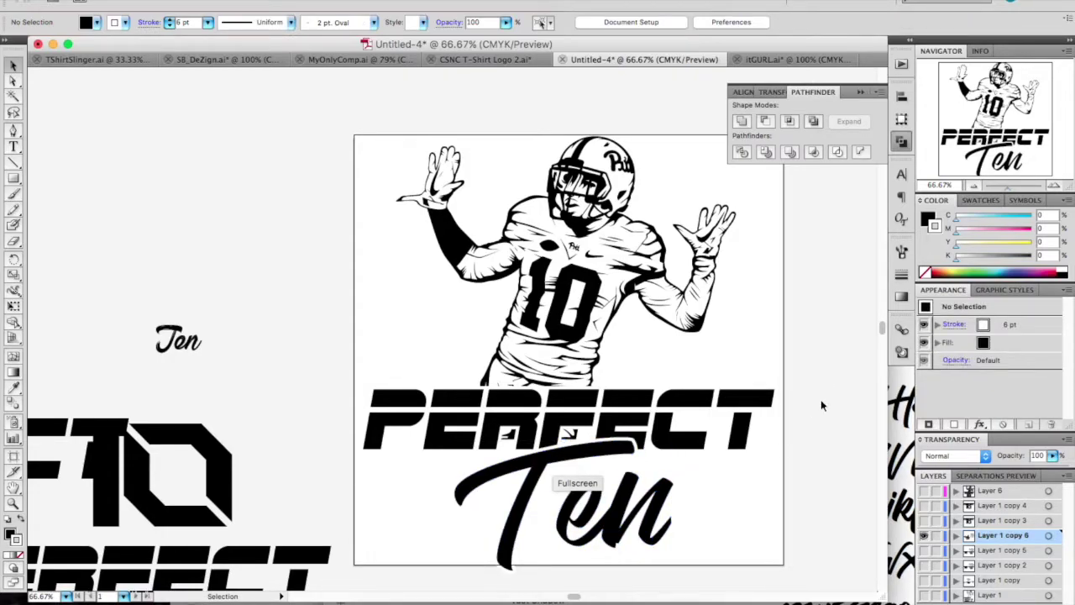
Step: Select PERFECT and Ten on the artboard together and outline their strokes
{"action": "right_click", "coordinate": [615, 409]}
{"action": "left_click", "coordinate": [533, 473]}
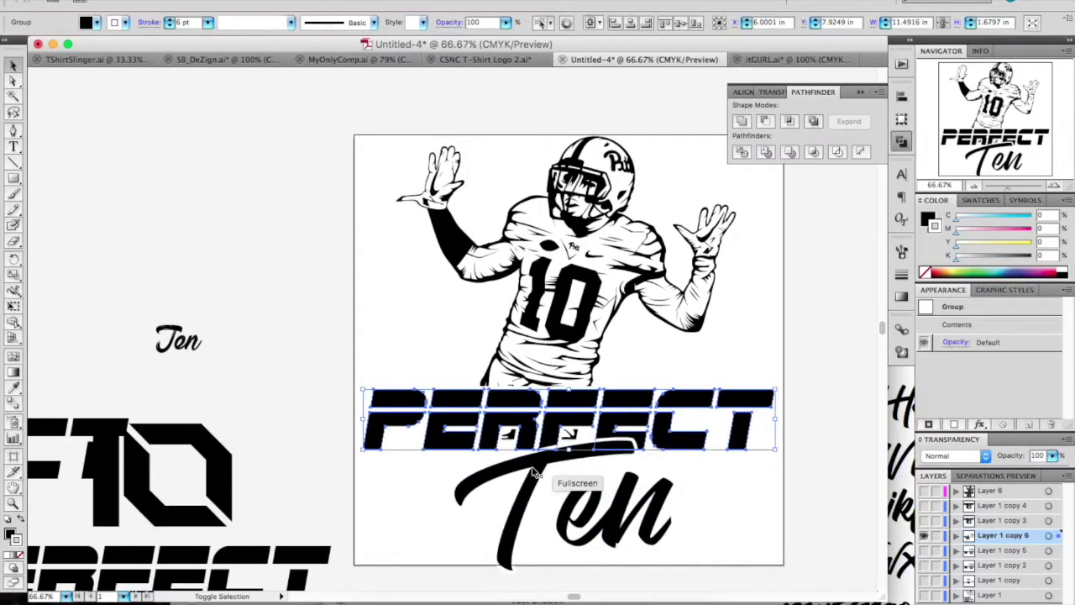
{"action": "left_click", "coordinate": [532, 470], "text": "shift"}
{"action": "left_click", "coordinate": [182, 0]}
{"action": "mouse_move", "coordinate": [217, 257]}
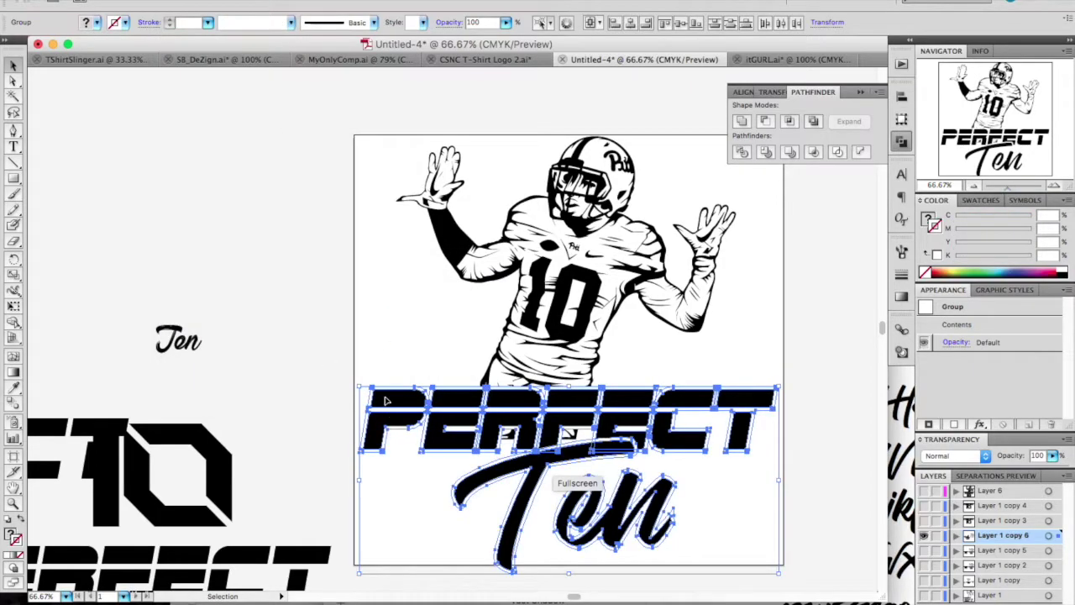
{"action": "scroll", "coordinate": [458, 443], "scroll_direction": "down", "scroll_amount": 1}
{"action": "right_click", "coordinate": [458, 412]}
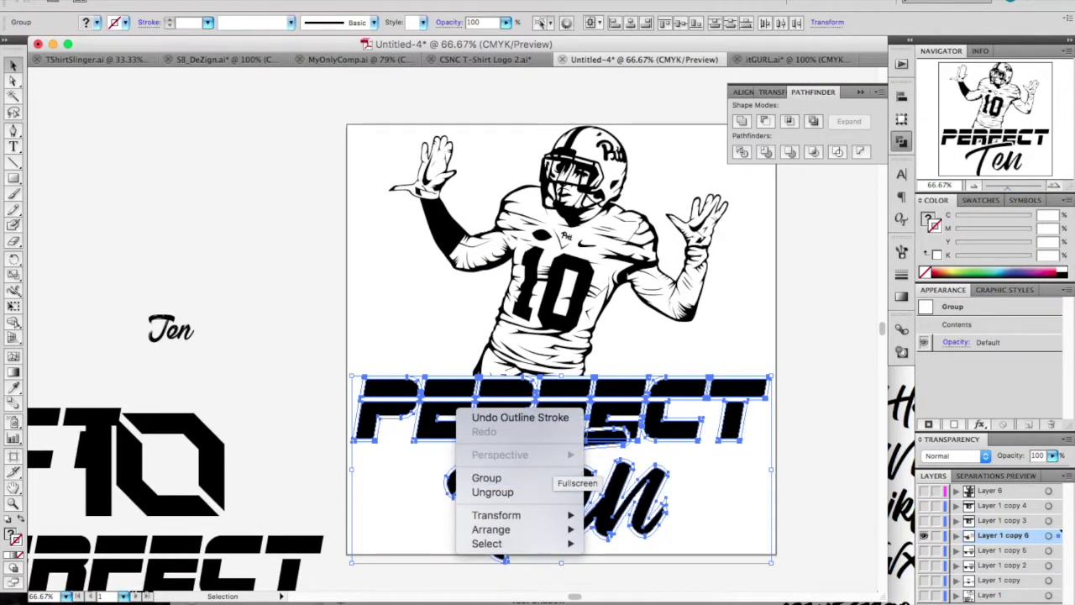
{"action": "left_click", "coordinate": [182, 2]}
{"action": "left_click", "coordinate": [363, 122]}
{"action": "left_click", "coordinate": [366, 336]}
{"action": "left_click", "coordinate": [368, 393]}
{"action": "left_click", "coordinate": [511, 501], "text": "shift"}
{"action": "left_click", "coordinate": [182, 2]}
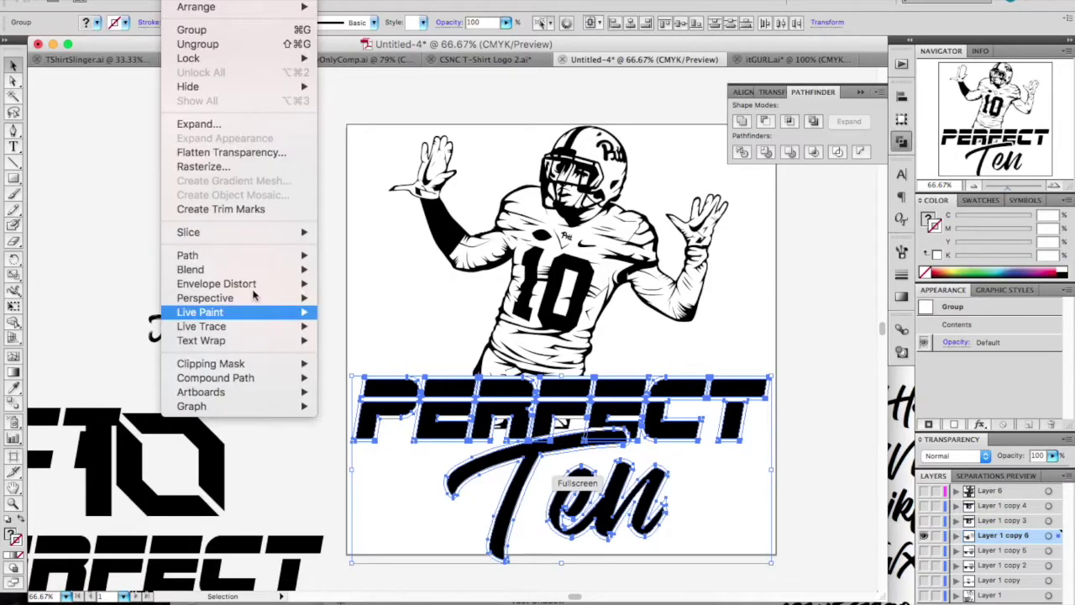
{"action": "left_click", "coordinate": [99, 160]}
Step: Ungroup the outlined PERFECT and Ten lettering into separate pieces
{"action": "left_click", "coordinate": [182, 1]}
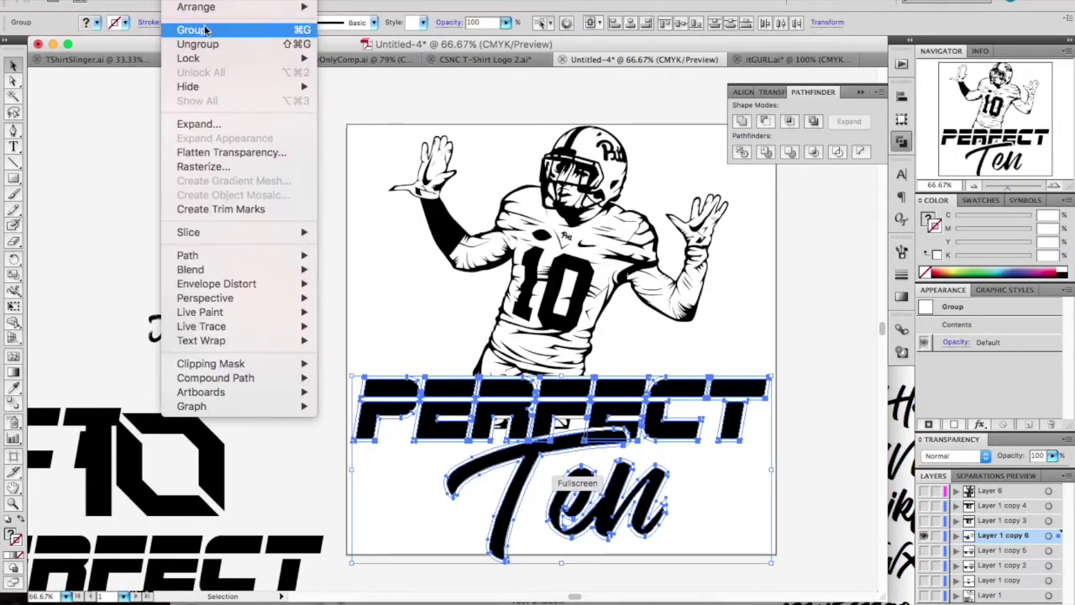
{"action": "left_click", "coordinate": [198, 44]}
{"action": "left_click", "coordinate": [264, 251]}
{"action": "left_click", "coordinate": [365, 386]}
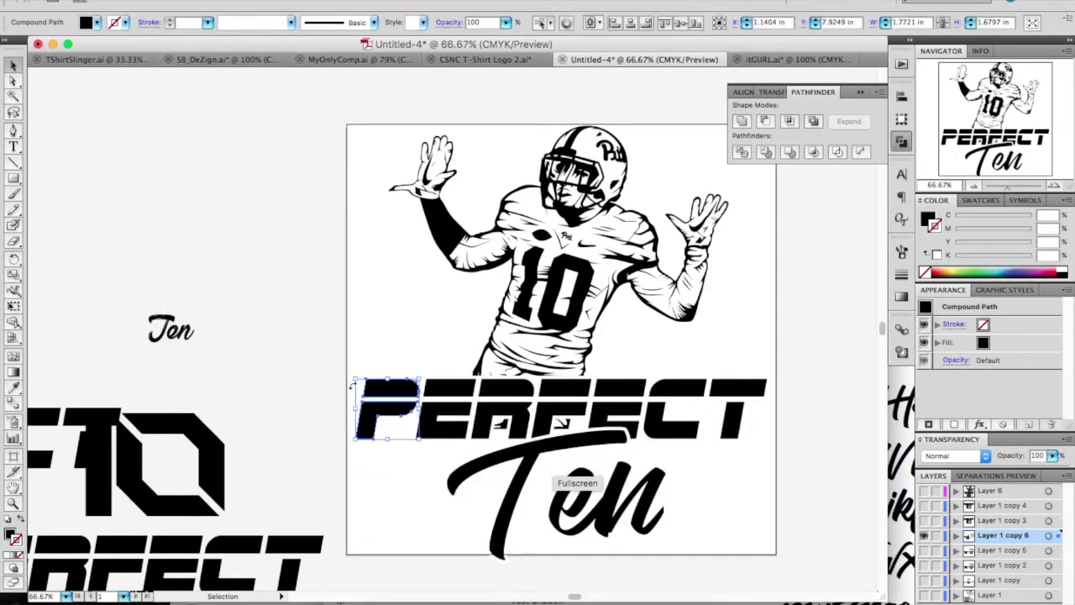
Step: Select all white outlines of PERFECT and Ten by colour, unite them and send them to the back
{"action": "left_click", "coordinate": [14, 67]}
{"action": "left_click", "coordinate": [334, 372]}
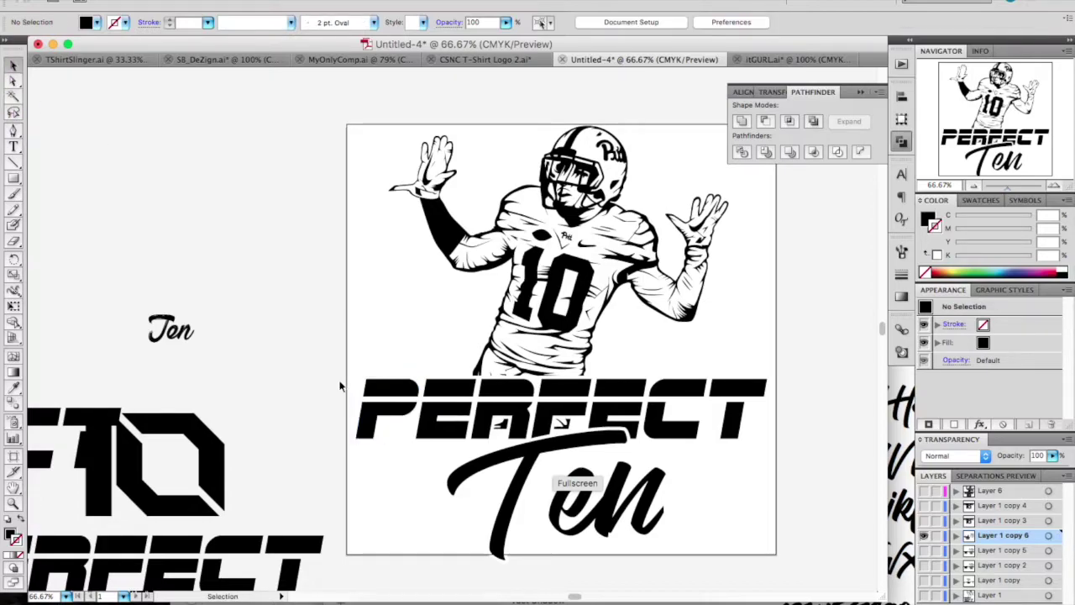
{"action": "left_click_drag", "start_coordinate": [334, 372], "coordinate": [757, 521]}
{"action": "left_click", "coordinate": [571, 227], "text": "shift"}
{"action": "left_click", "coordinate": [285, 202]}
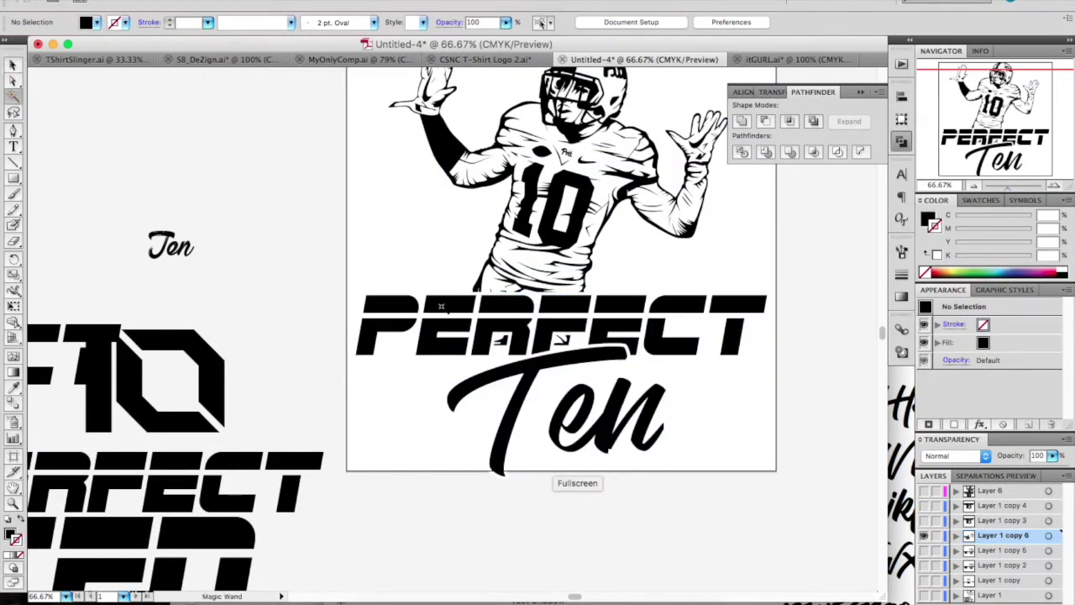
{"action": "left_click", "coordinate": [357, 306]}
{"action": "right_click", "coordinate": [668, 306]}
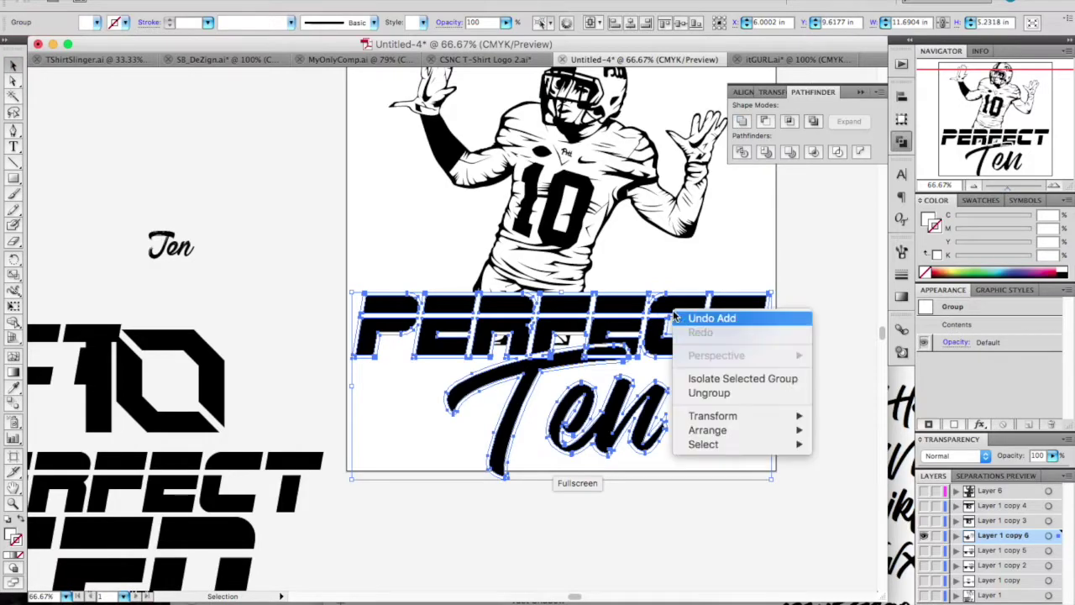
{"action": "mouse_move", "coordinate": [735, 432]}
{"action": "left_click", "coordinate": [857, 473]}
Step: Select the black lettering pieces, but undo back to the white outlines before they were united and sent back
{"action": "left_click", "coordinate": [382, 311]}
{"action": "left_click_drag", "start_coordinate": [312, 288], "coordinate": [766, 512]}
{"action": "left_click", "coordinate": [374, 316], "text": "shift"}
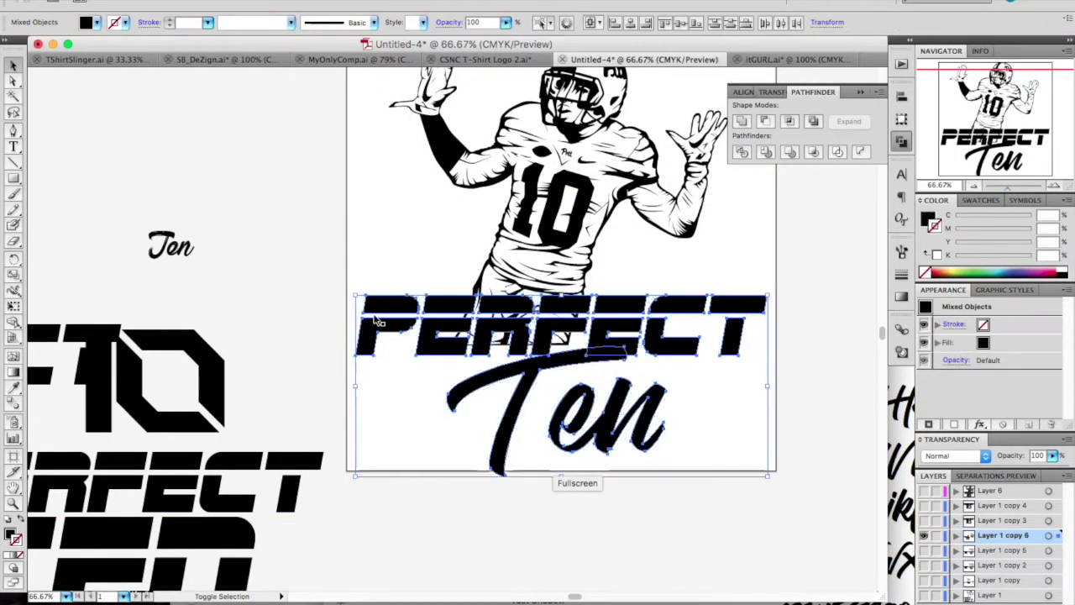
{"action": "key", "text": "super+z"}
{"action": "key", "text": "super+z"}
{"action": "key", "text": "super+z"}
{"action": "key", "text": "super+z"}
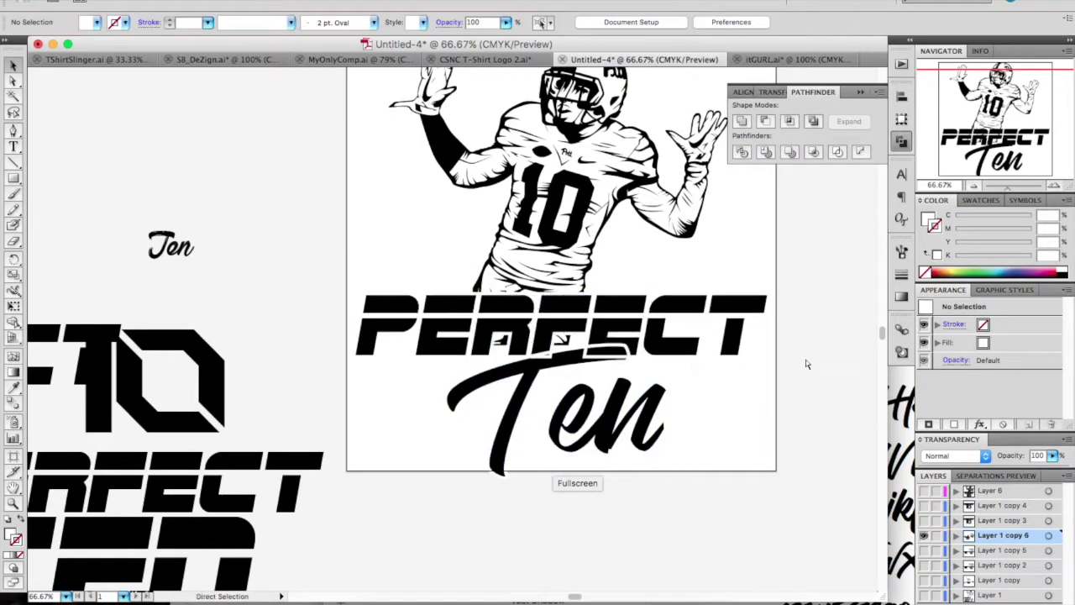
Step: Select the white outlines by colour without the script T's, unite them and send the merged group to the back
{"action": "left_click", "coordinate": [354, 310]}
{"action": "left_click", "coordinate": [361, 313]}
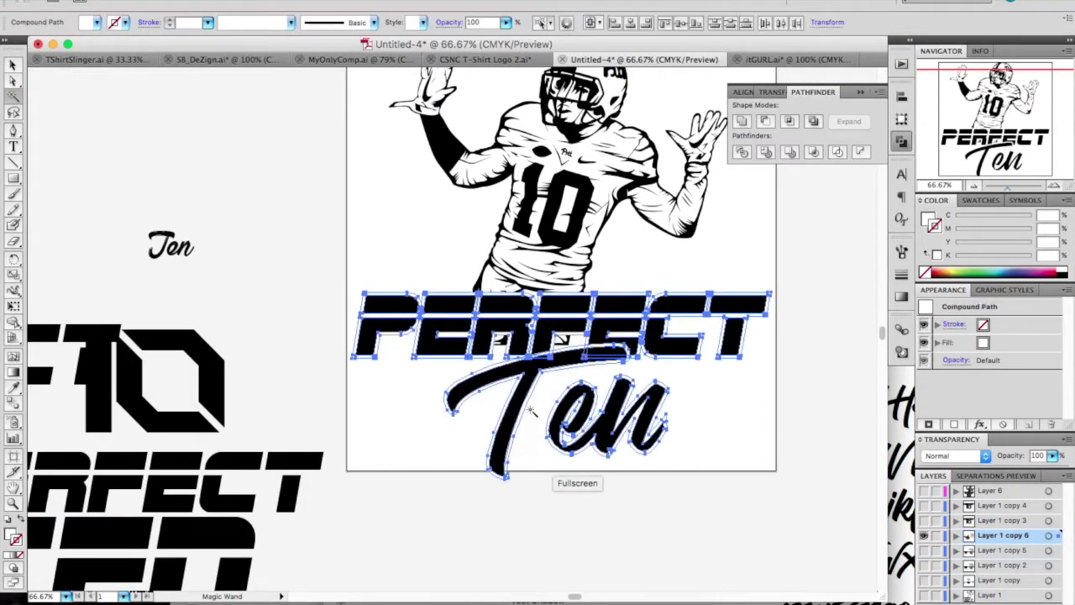
{"action": "right_click", "coordinate": [654, 298]}
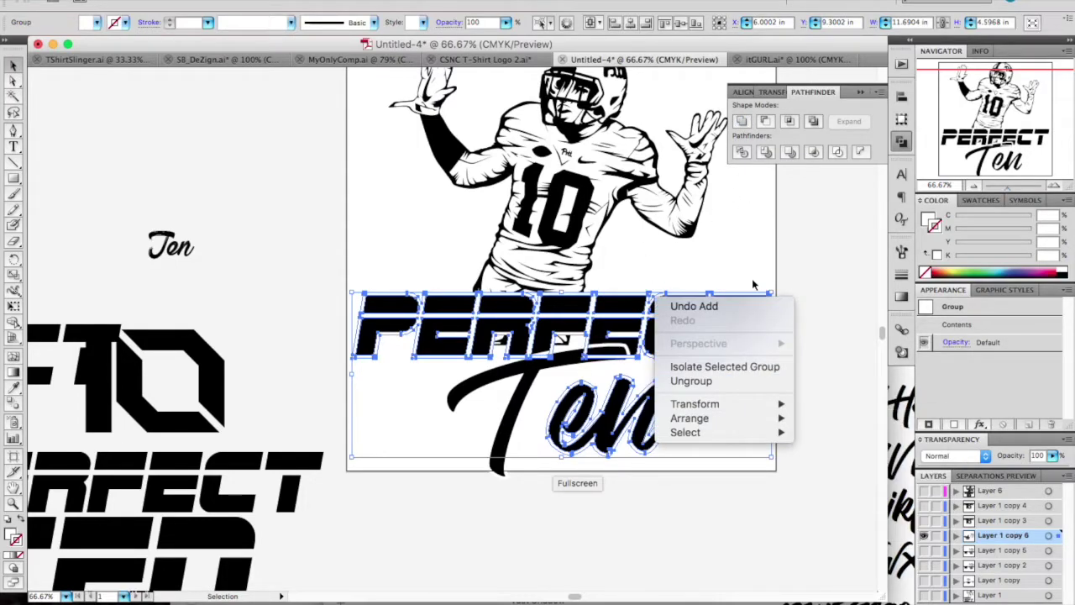
{"action": "left_click", "coordinate": [826, 335]}
{"action": "right_click", "coordinate": [656, 300]}
{"action": "mouse_move", "coordinate": [672, 412]}
{"action": "left_click", "coordinate": [836, 455]}
Step: Send the football player to the back, behind the lettering and its white outlines
{"action": "right_click", "coordinate": [589, 231]}
{"action": "mouse_move", "coordinate": [628, 353]}
{"action": "left_click", "coordinate": [770, 391]}
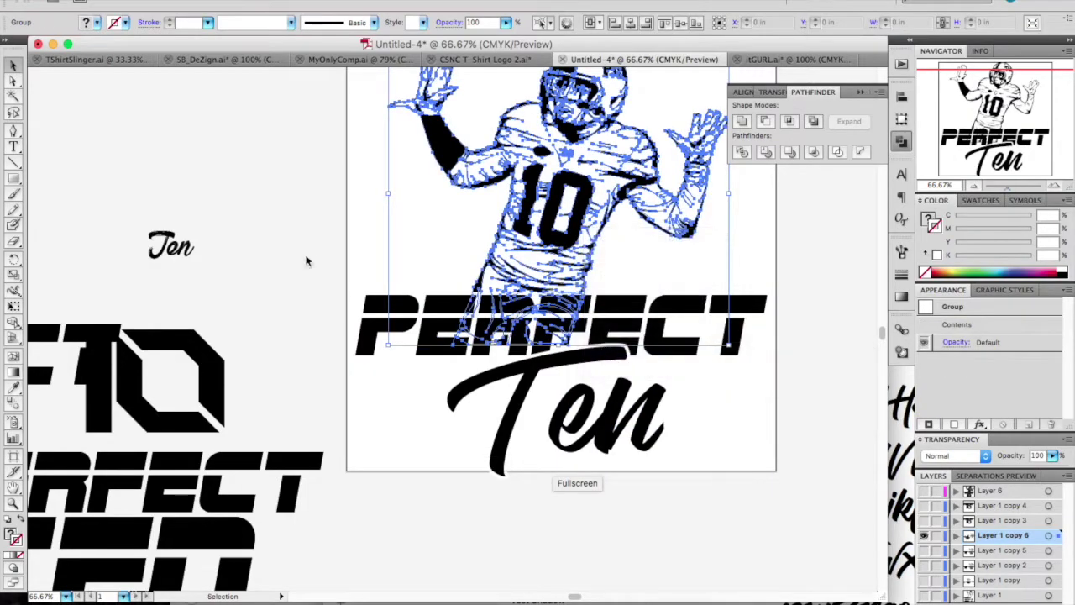
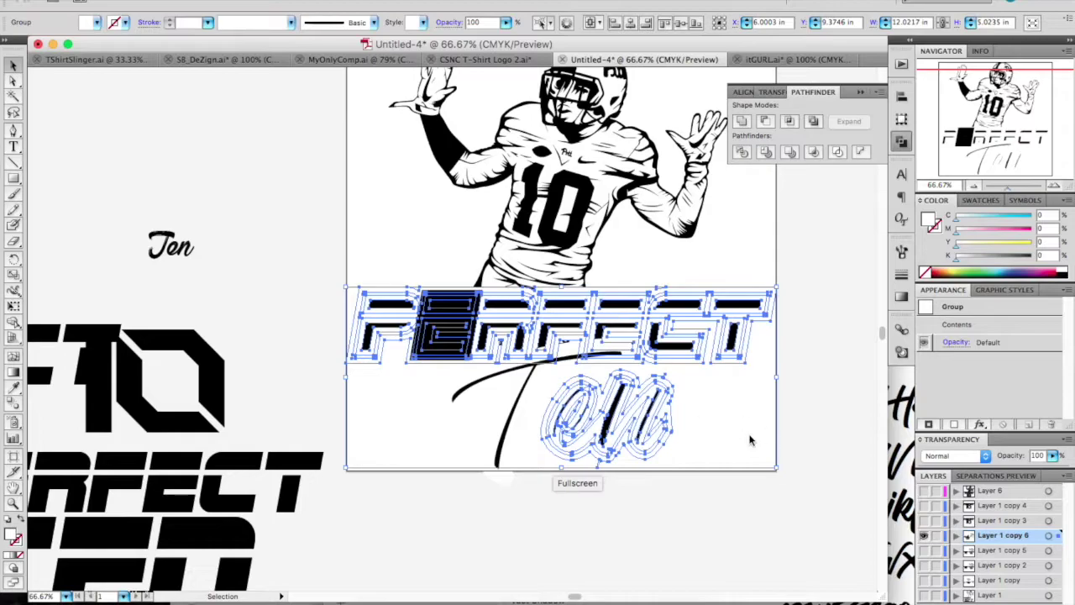
Step: Send the enlarged white outline group to the back and bring the black outline group to the front
{"action": "key", "text": "super+shift+bracketleft"}
{"action": "right_click", "coordinate": [614, 411]}
{"action": "mouse_move", "coordinate": [676, 532]}
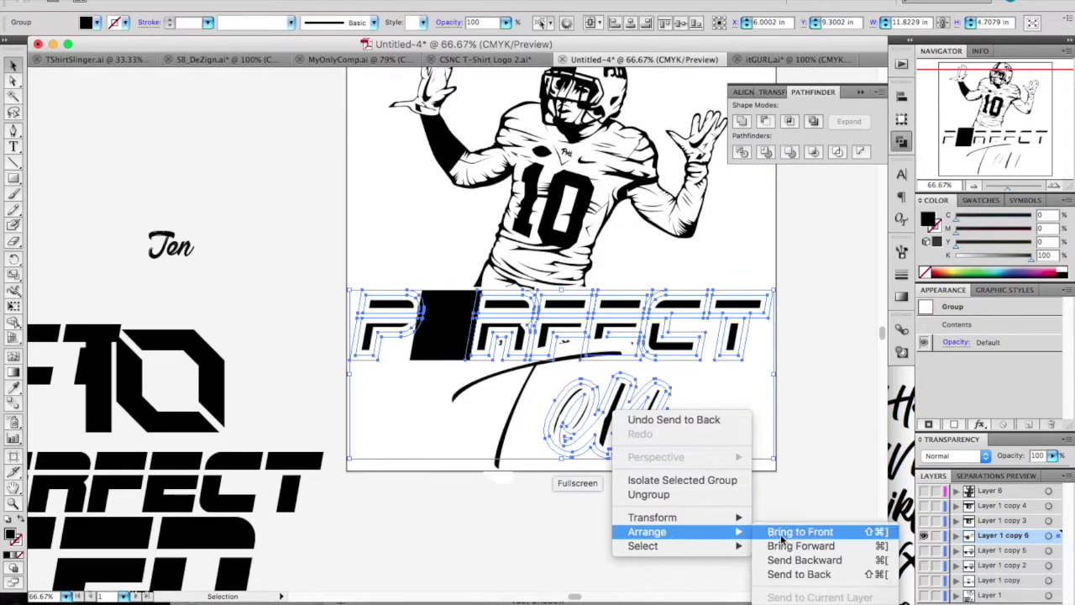
{"action": "left_click", "coordinate": [781, 534]}
Step: Ungroup the black outline shapes around PERFECT and the letters en
{"action": "right_click", "coordinate": [695, 336]}
{"action": "left_click", "coordinate": [731, 415]}
{"action": "left_click", "coordinate": [731, 335]}
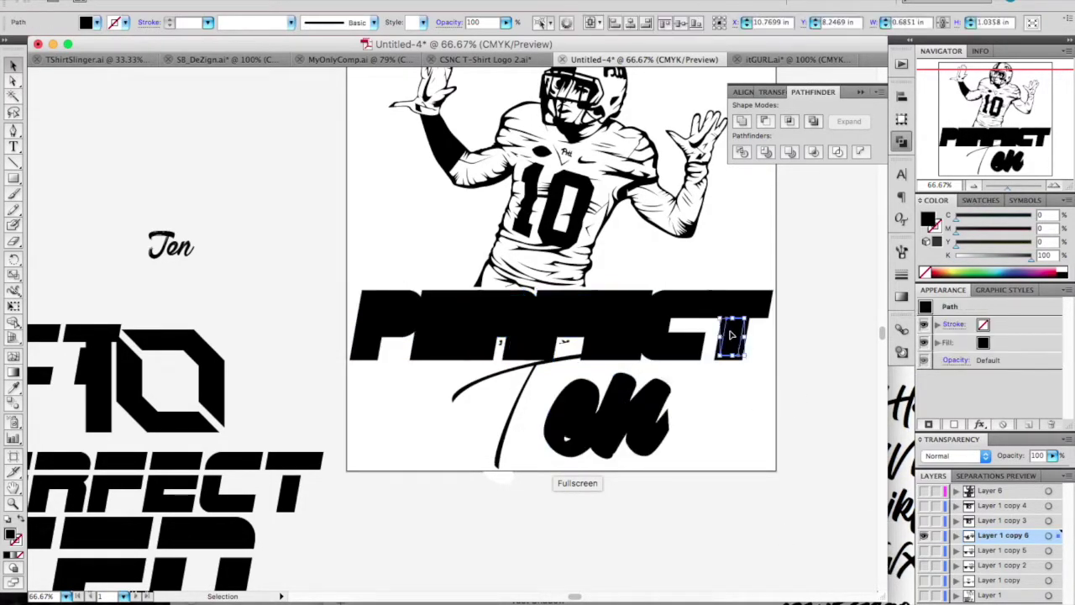
{"action": "left_click", "coordinate": [787, 280]}
{"action": "right_click", "coordinate": [788, 286]}
{"action": "left_click_drag", "start_coordinate": [336, 287], "coordinate": [799, 464]}
{"action": "left_click", "coordinate": [799, 465]}
Step: Select the black shapes by colour, exclude the script T and unite the rest into one group
{"action": "left_click", "coordinate": [13, 97]}
{"action": "left_click", "coordinate": [414, 296]}
{"action": "key", "text": "v"}
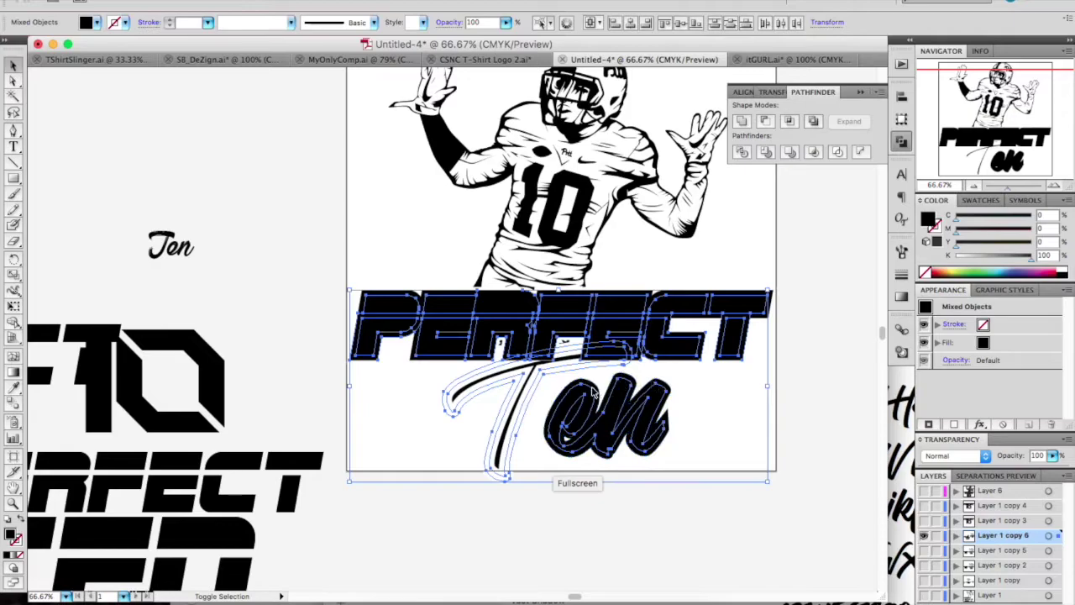
{"action": "left_click", "coordinate": [538, 384], "text": "shift"}
{"action": "left_click", "coordinate": [742, 122]}
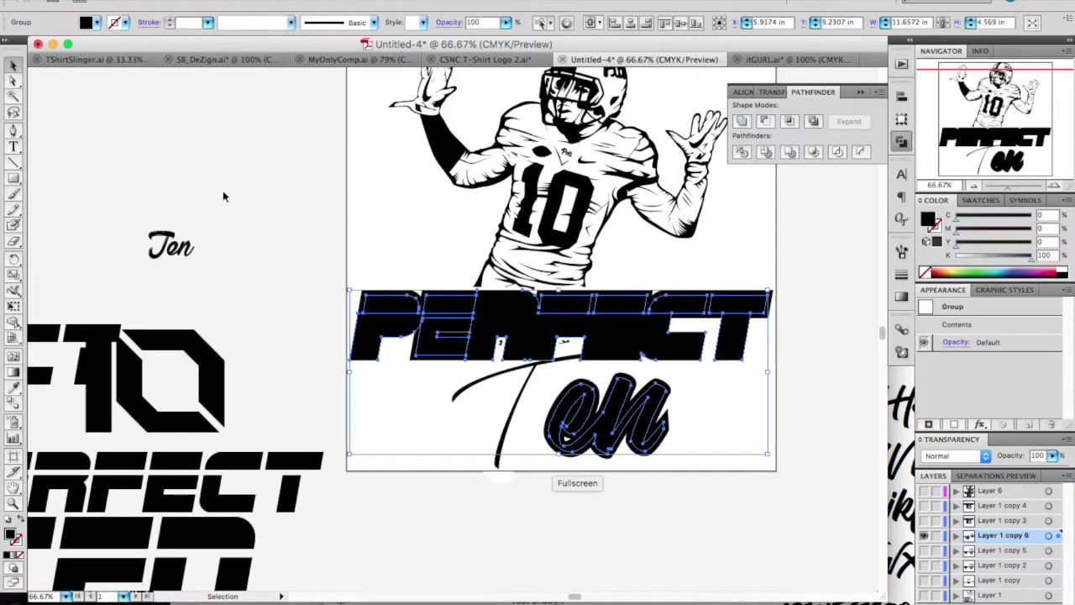
Step: Select the black shapes by colour, exclude the united group and send the remaining ones to the back
{"action": "right_click", "coordinate": [397, 291]}
{"action": "mouse_move", "coordinate": [471, 410]}
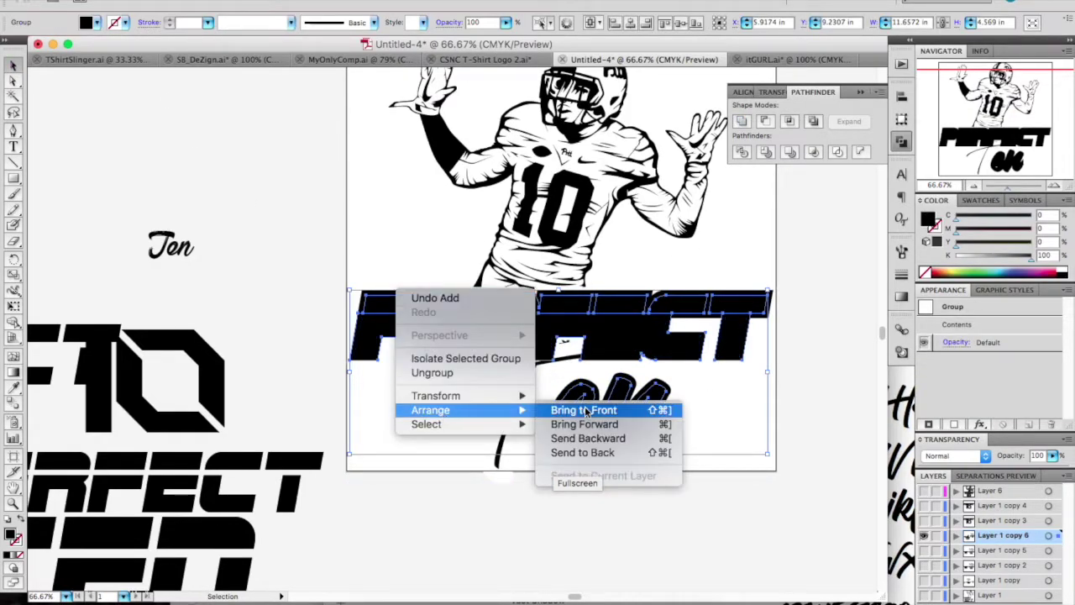
{"action": "left_click", "coordinate": [765, 434]}
{"action": "left_click", "coordinate": [775, 298]}
{"action": "left_click", "coordinate": [450, 330]}
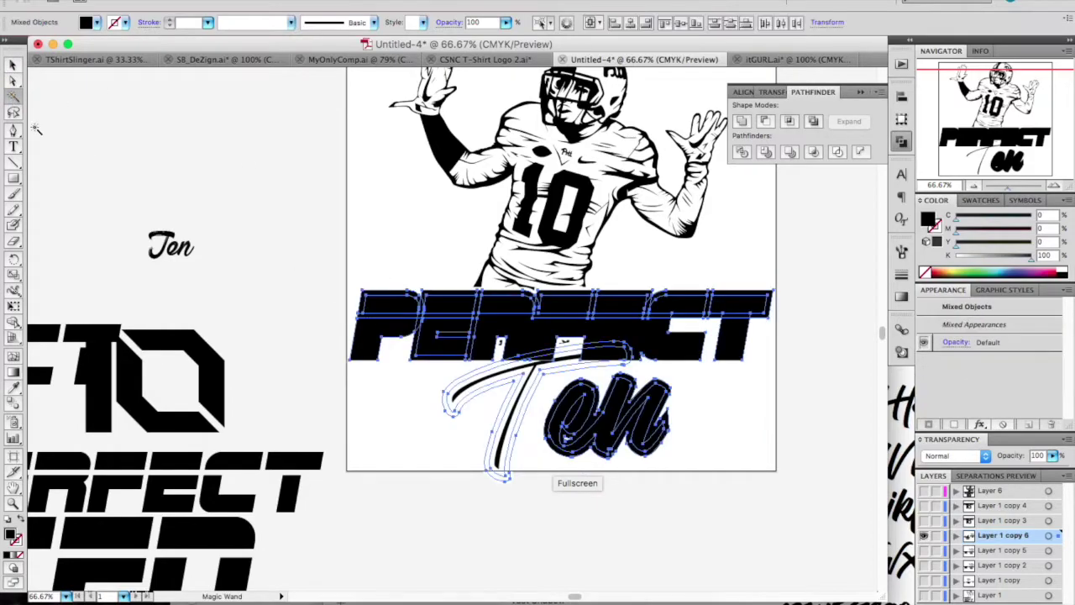
{"action": "key", "text": "v"}
{"action": "left_click", "coordinate": [385, 309], "text": "shift"}
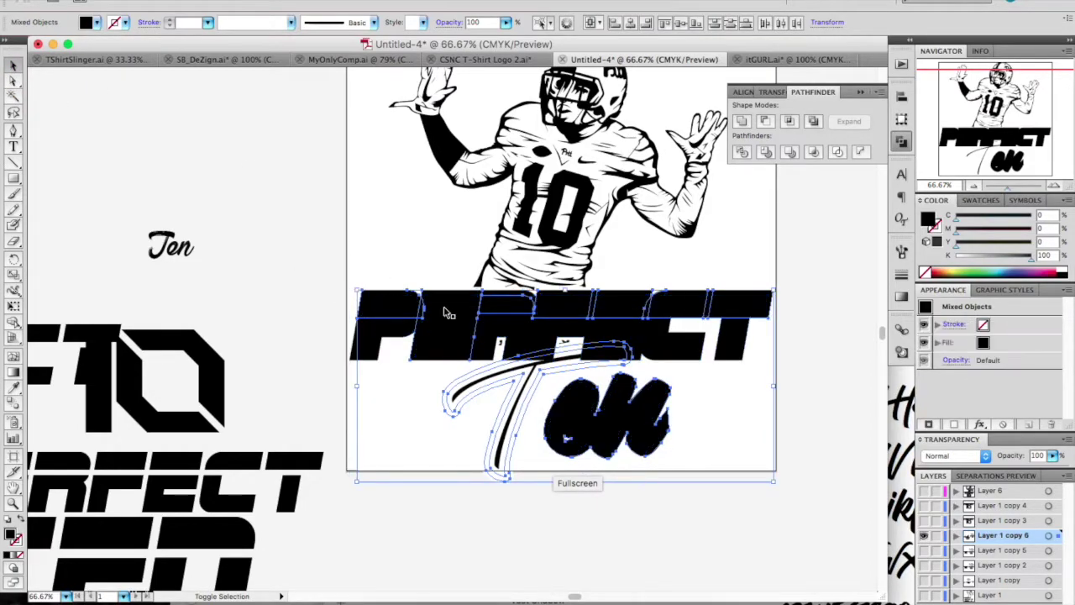
{"action": "right_click", "coordinate": [642, 319]}
{"action": "mouse_move", "coordinate": [679, 438]}
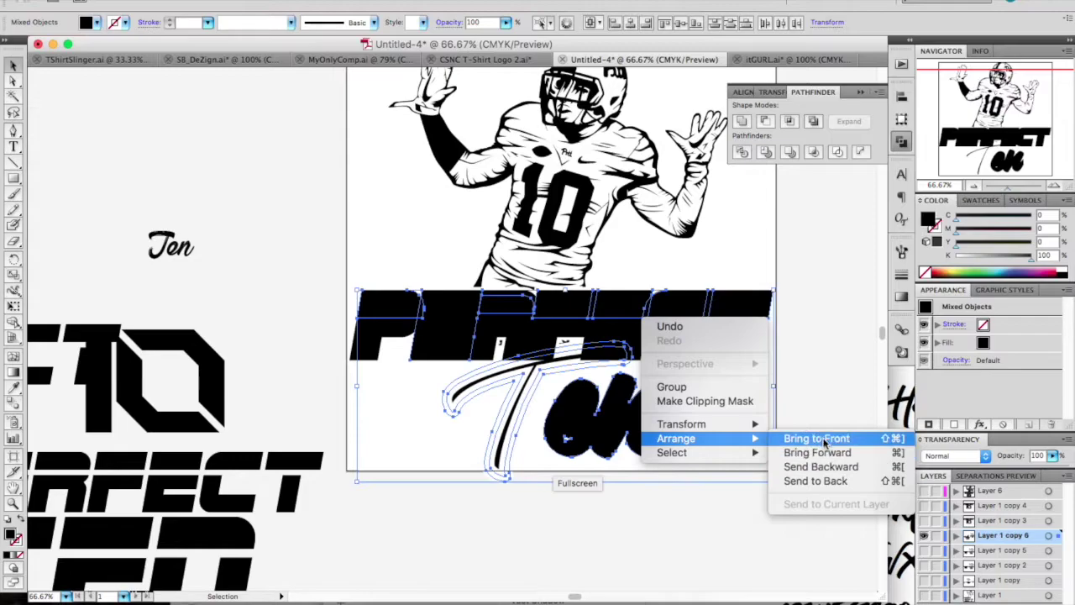
{"action": "left_click", "coordinate": [825, 481]}
{"action": "left_click", "coordinate": [828, 487]}
Step: Try to restack the script T so its enlarged white outline sits behind its black outline
{"action": "left_click", "coordinate": [395, 324]}
{"action": "key", "text": "Delete"}
{"action": "left_click", "coordinate": [576, 446]}
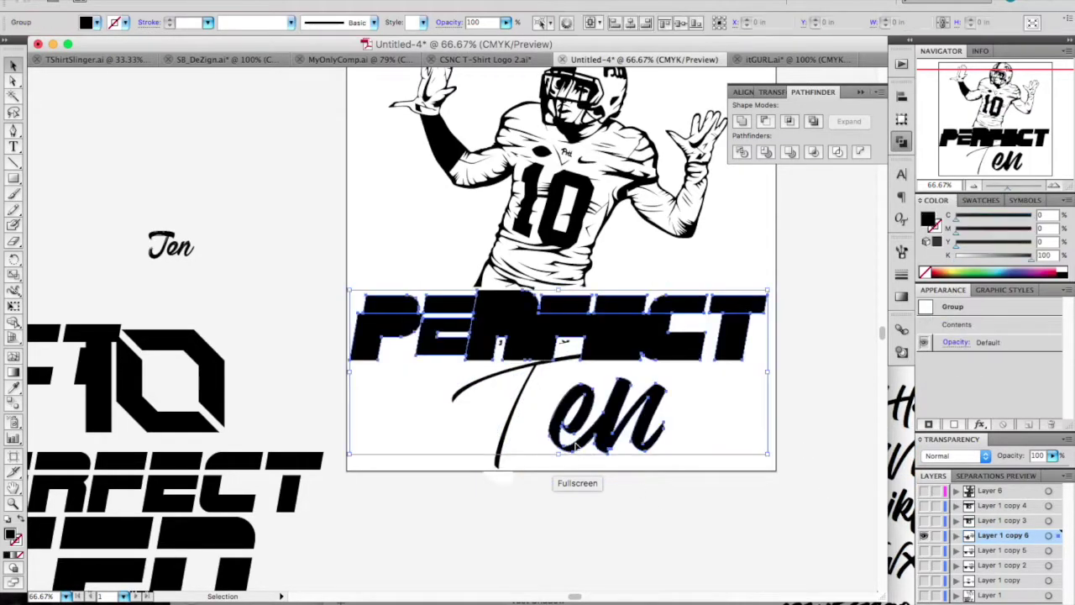
{"action": "left_click", "coordinate": [518, 421]}
{"action": "right_click", "coordinate": [519, 421]}
{"action": "left_click", "coordinate": [531, 508]}
{"action": "left_click", "coordinate": [534, 505]}
{"action": "left_click", "coordinate": [521, 431]}
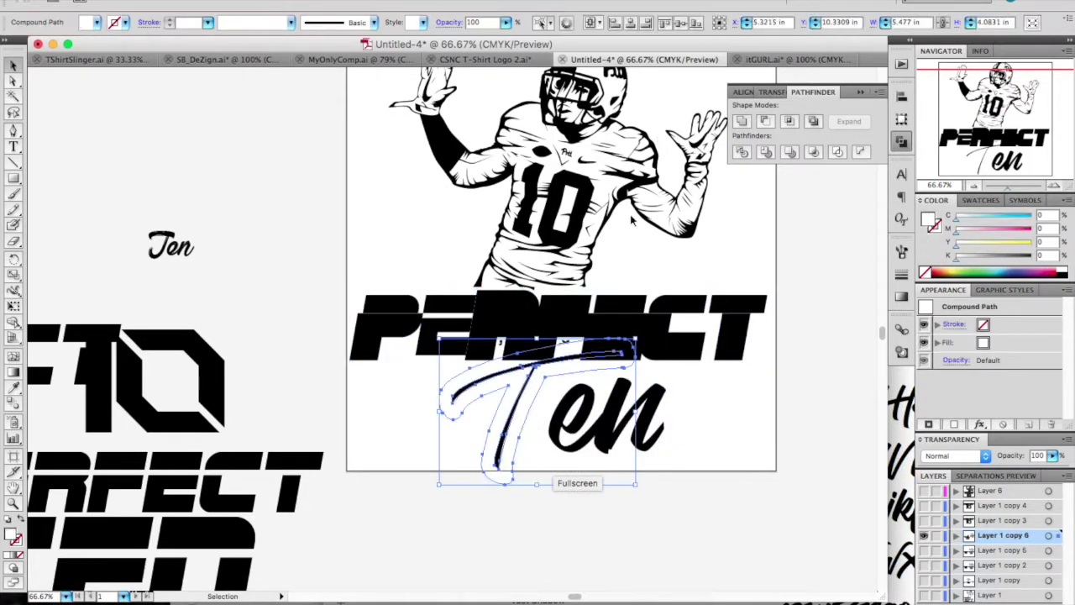
{"action": "left_click", "coordinate": [804, 338]}
Step: Isolate the enlarged white outline group, try moving the PERFECT outline, undo the move and leave isolation
{"action": "double_click", "coordinate": [636, 298]}
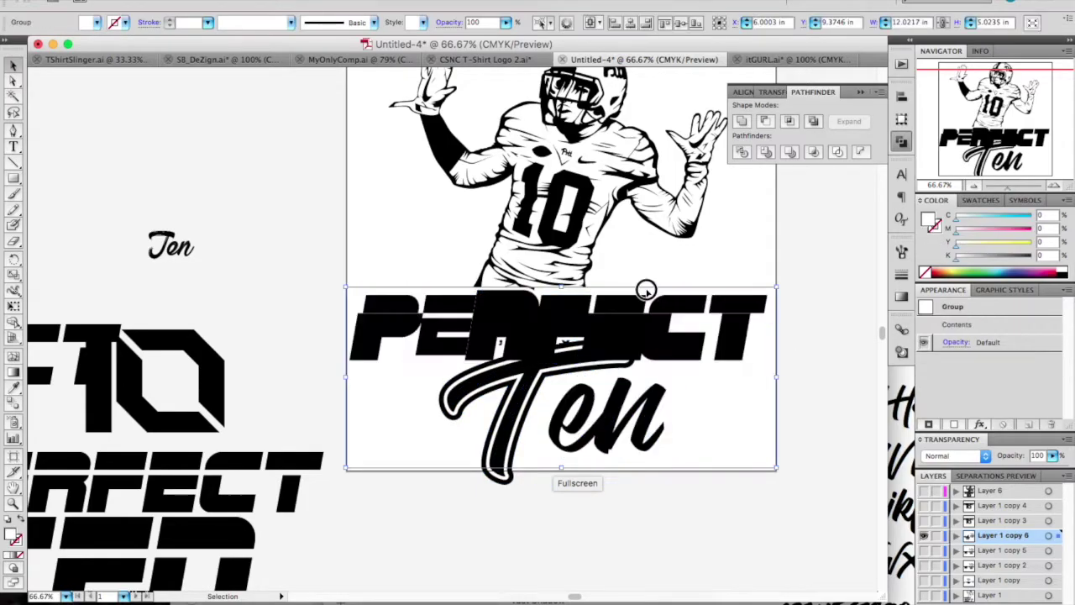
{"action": "double_click", "coordinate": [781, 307]}
{"action": "left_click", "coordinate": [760, 304]}
{"action": "left_click", "coordinate": [788, 301]}
{"action": "double_click", "coordinate": [765, 292]}
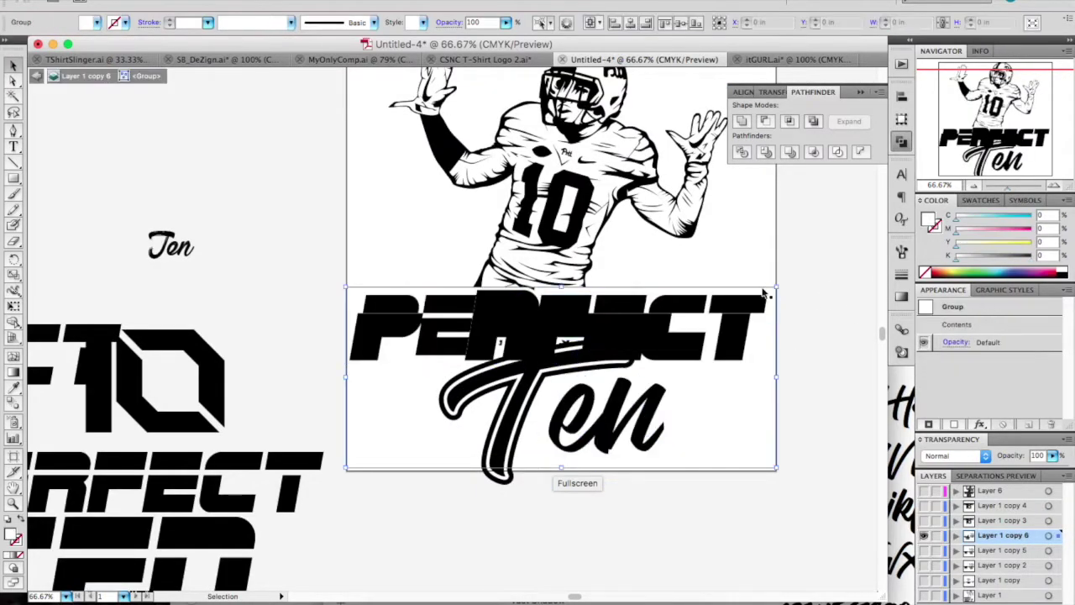
{"action": "left_click", "coordinate": [1048, 275]}
{"action": "double_click", "coordinate": [798, 271]}
{"action": "double_click", "coordinate": [420, 323]}
{"action": "left_click_drag", "start_coordinate": [420, 324], "coordinate": [384, 418]}
{"action": "key", "text": "super+z"}
{"action": "key", "text": "super+z"}
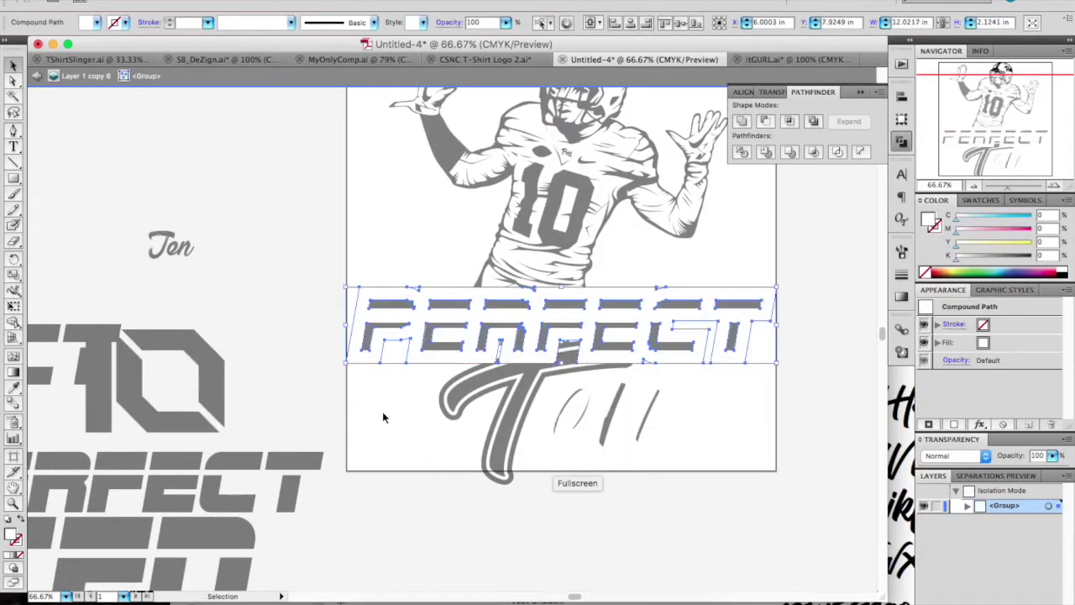
{"action": "double_click", "coordinate": [382, 403]}
Step: Undo the enlarged white and black outlines and their restacking around the PERFECT and Ten lettering
{"action": "scroll", "coordinate": [383, 402], "scroll_direction": "up", "scroll_amount": 2}
{"action": "key", "text": "super+minus"}
{"action": "key", "text": "super+minus"}
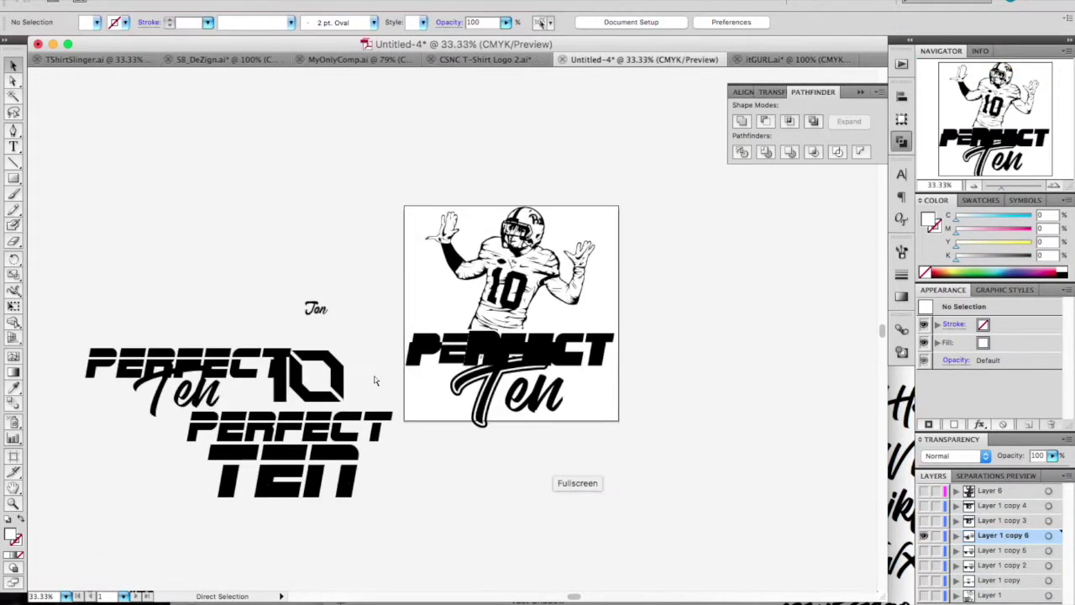
{"action": "key", "text": "super+equal"}
{"action": "key", "text": "super+equal"}
{"action": "key", "text": "super+equal"}
{"action": "left_click_drag", "start_coordinate": [372, 376], "coordinate": [231, 243]}
{"action": "key", "text": "super+z"}
{"action": "key", "text": "super+z"}
{"action": "key", "text": "super+z"}
{"action": "key", "text": "super+z"}
{"action": "key", "text": "super+z"}
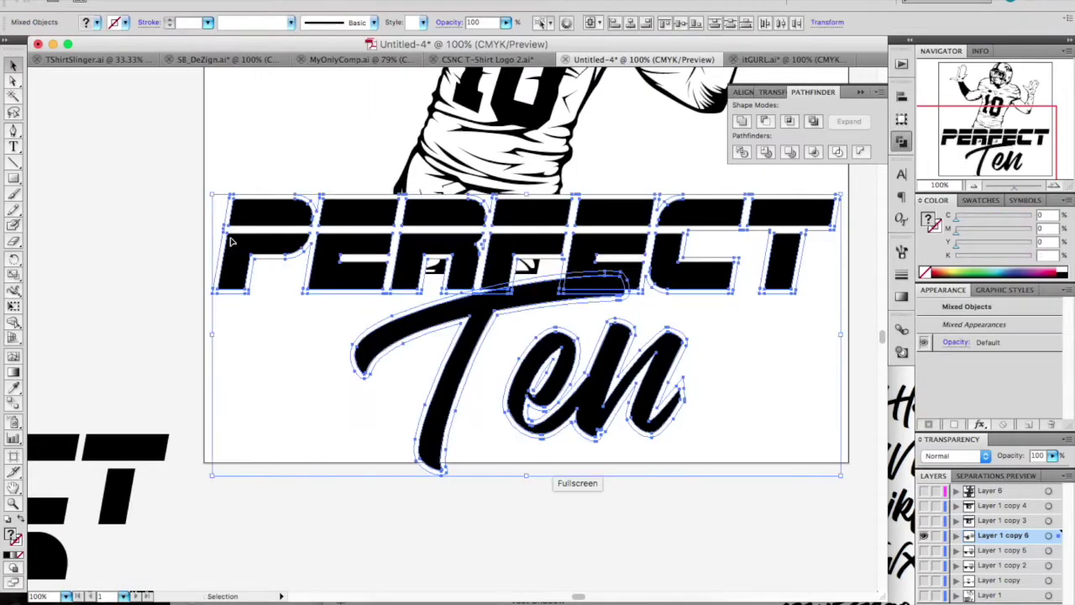
Step: Add a new layer above Layer 1 copy 6 and bring the script T's white outline to the front
{"action": "scroll", "coordinate": [570, 485], "scroll_direction": "up", "scroll_amount": 2}
{"action": "left_click", "coordinate": [750, 315]}
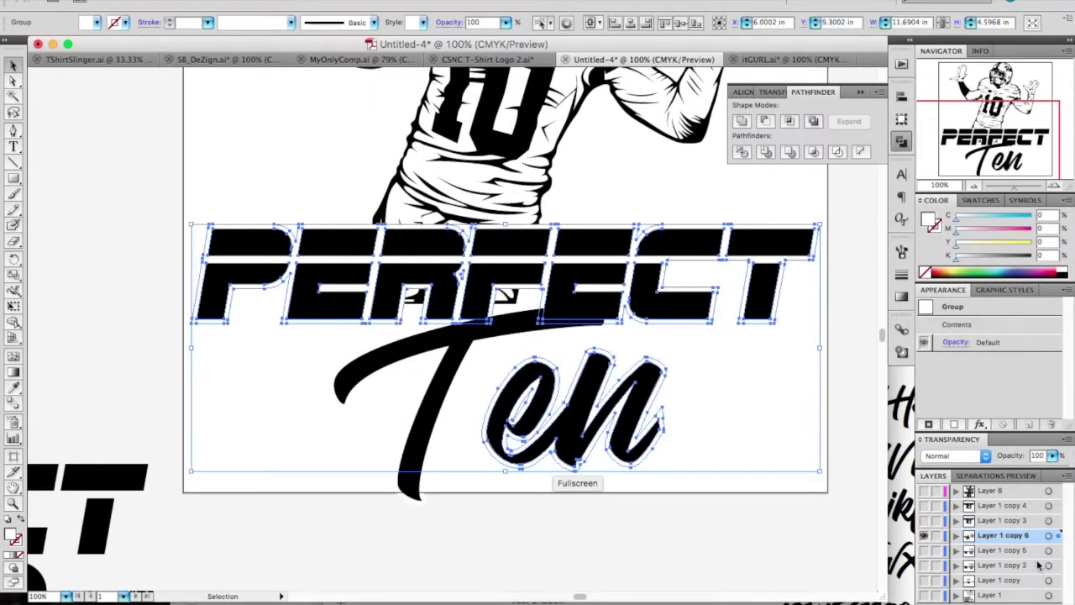
{"action": "left_click", "coordinate": [446, 412]}
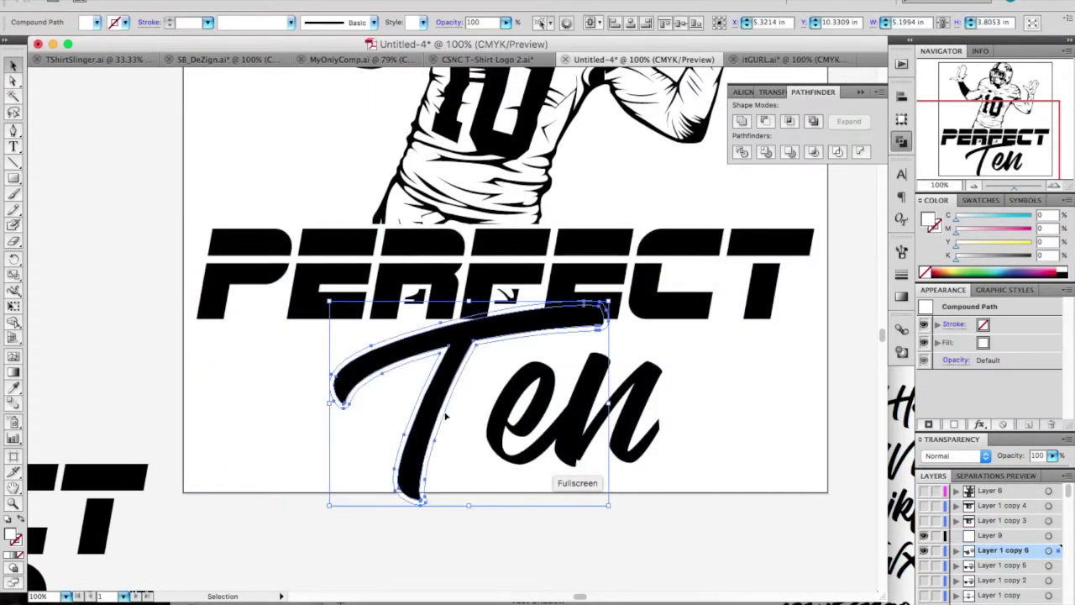
{"action": "right_click", "coordinate": [446, 413]}
{"action": "mouse_move", "coordinate": [617, 532]}
{"action": "left_click", "coordinate": [676, 532]}
Step: Transfer the PERFECT and Ten lettering without the player to Layer 9, then hide that layer
{"action": "left_click_drag", "start_coordinate": [187, 241], "coordinate": [819, 503]}
{"action": "left_click_drag", "start_coordinate": [1058, 545], "coordinate": [1059, 536]}
{"action": "left_click", "coordinate": [924, 536]}
{"action": "left_click", "coordinate": [936, 536]}
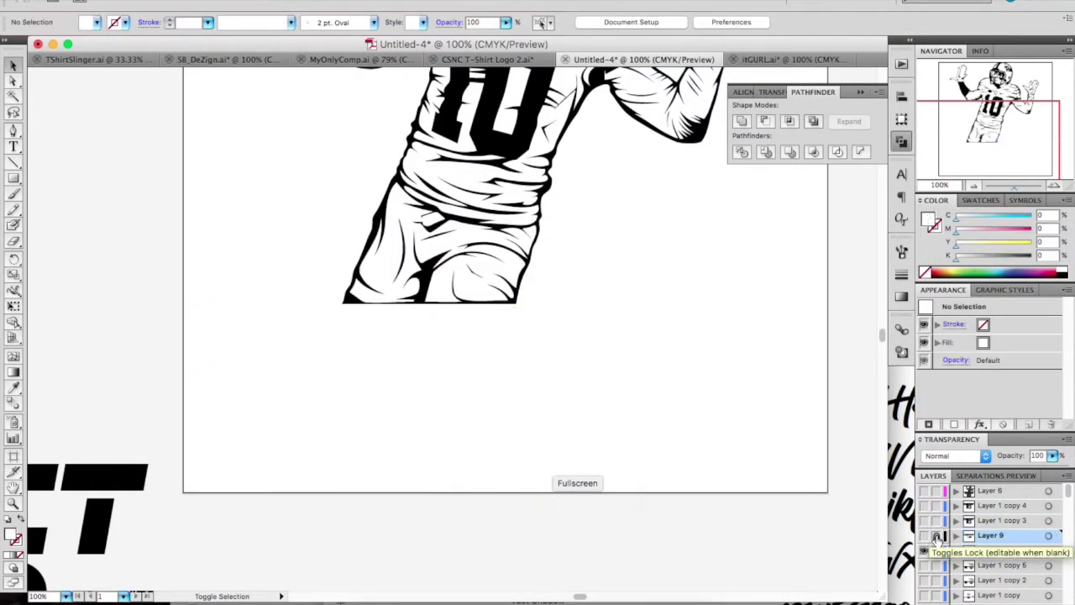
Step: Show Layer 9, copy its PERFECT and Ten lettering back to Layer 1 copy 6, and hide Layer 9
{"action": "left_click", "coordinate": [924, 535]}
{"action": "left_click", "coordinate": [1049, 535]}
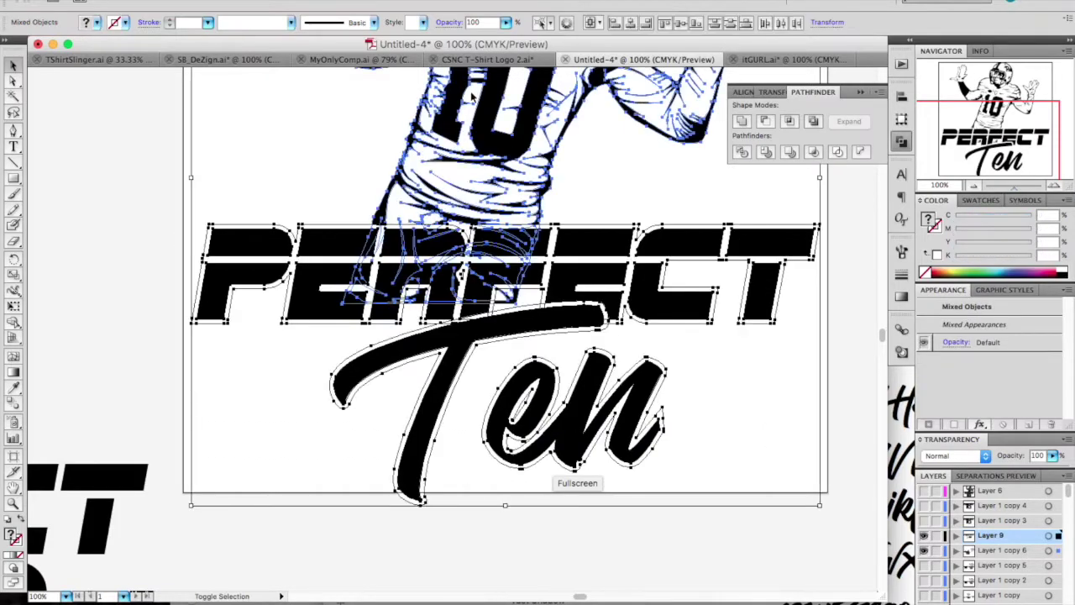
{"action": "left_click_drag", "start_coordinate": [1058, 535], "coordinate": [1057, 550]}
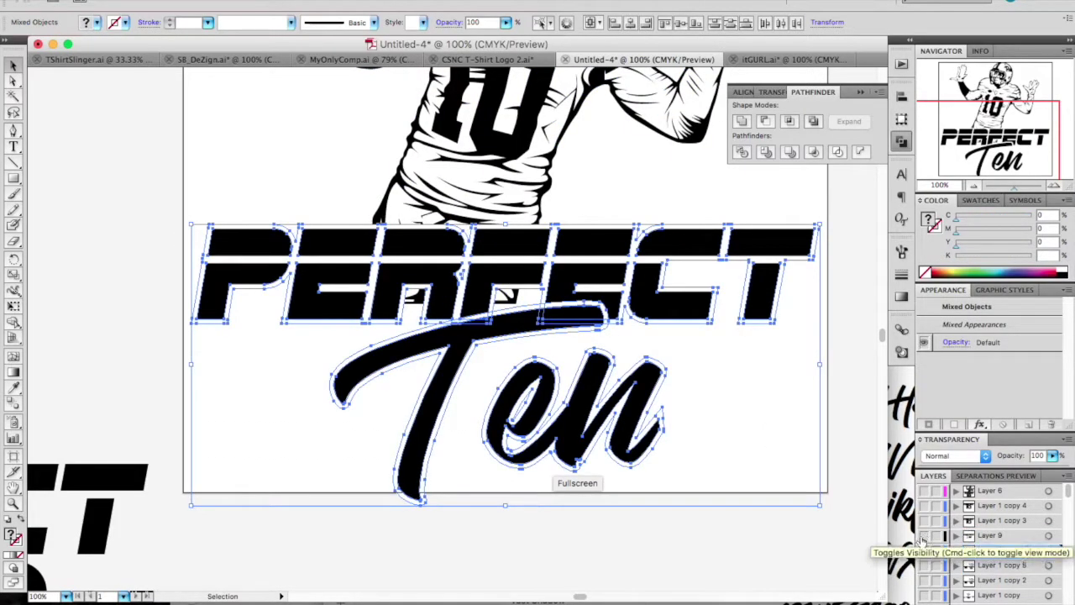
Step: Lock hidden Layer 9 and unite the PERFECT and Ten lettering on Layer 1 copy 6 into one shape
{"action": "left_click", "coordinate": [763, 541]}
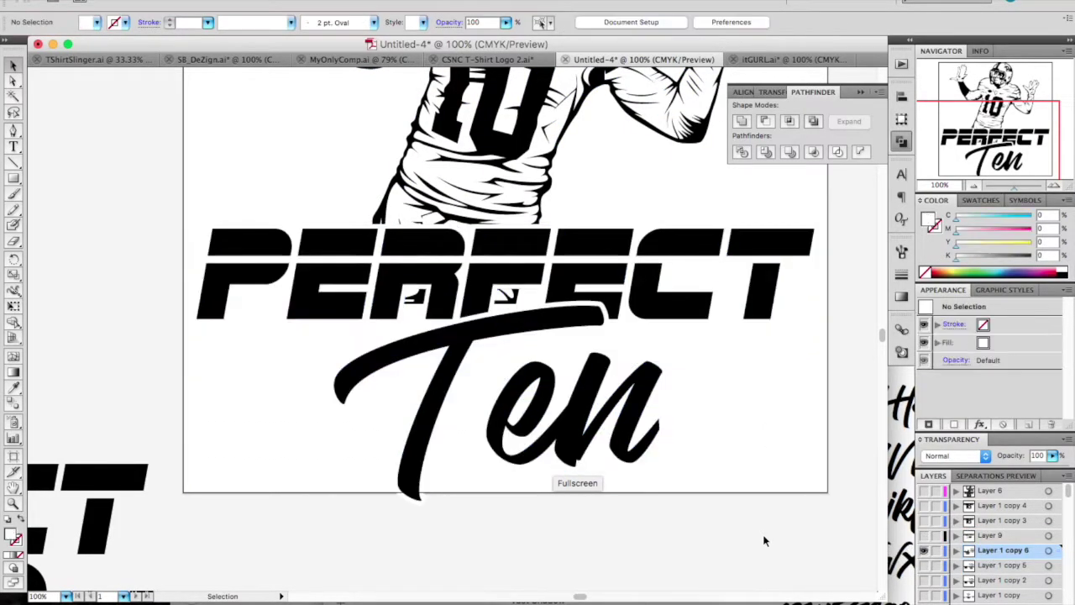
{"action": "left_click", "coordinate": [636, 271]}
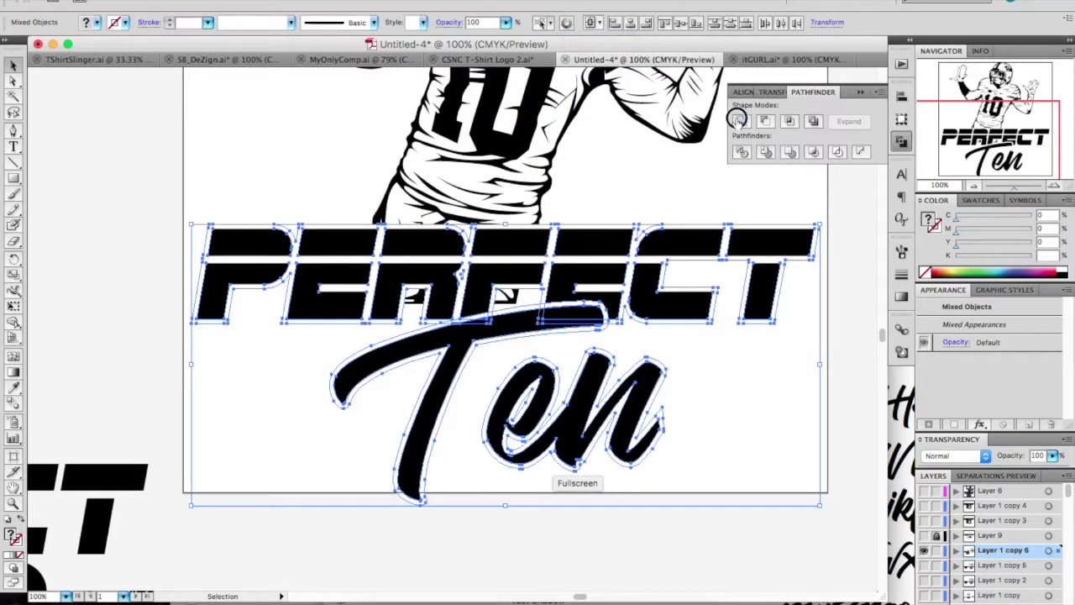
{"action": "left_click", "coordinate": [739, 122]}
{"action": "left_click", "coordinate": [184, 0]}
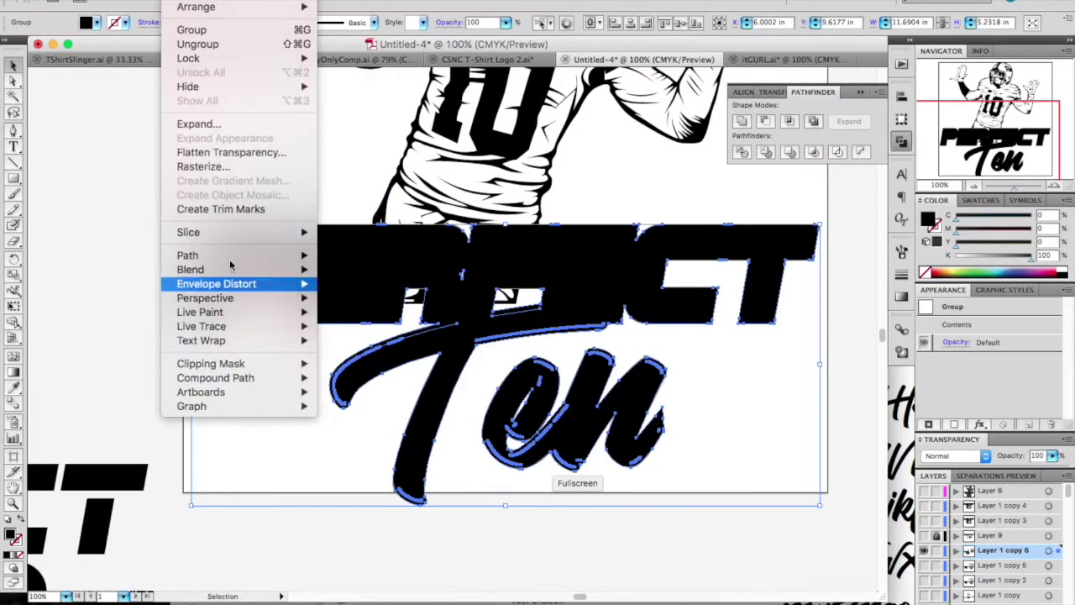
{"action": "mouse_move", "coordinate": [218, 256]}
{"action": "left_click", "coordinate": [364, 305]}
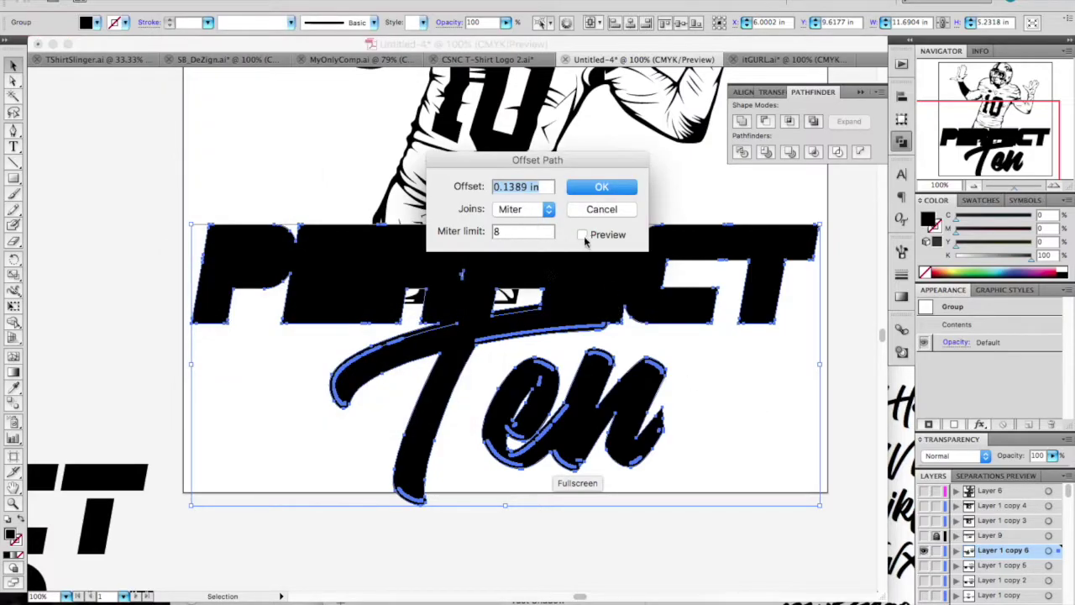
{"action": "left_click", "coordinate": [583, 235]}
{"action": "left_click", "coordinate": [602, 209]}
Step: Show Layer 9 and offset the united lettering's path by 0.2 in with miter joins and a miter limit of 15
{"action": "left_click", "coordinate": [924, 536]}
{"action": "left_click", "coordinate": [184, 0]}
{"action": "mouse_move", "coordinate": [241, 258]}
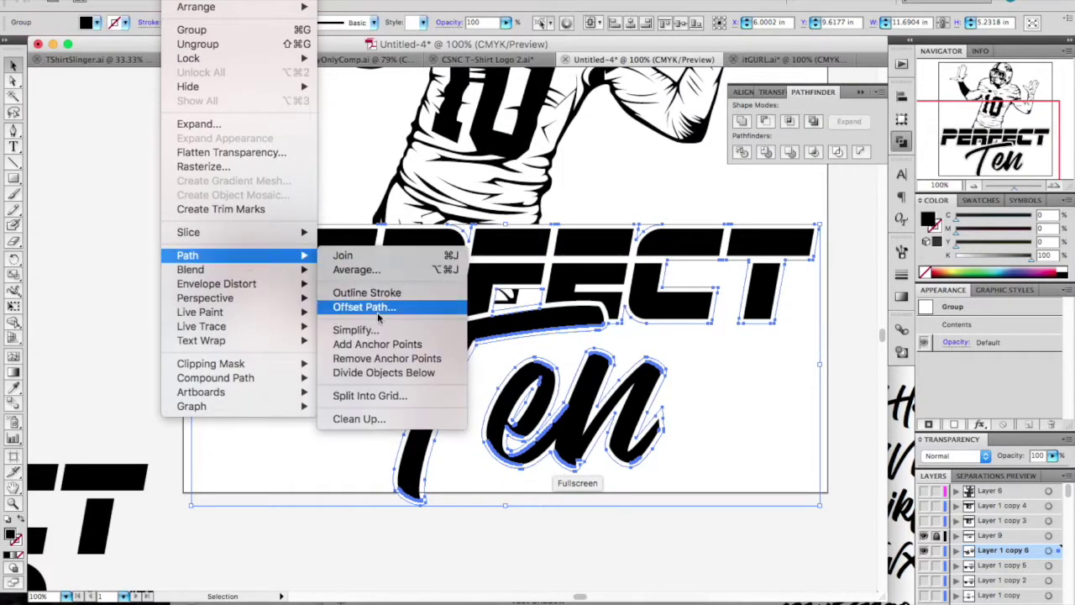
{"action": "left_click", "coordinate": [377, 310]}
{"action": "left_click", "coordinate": [583, 235]}
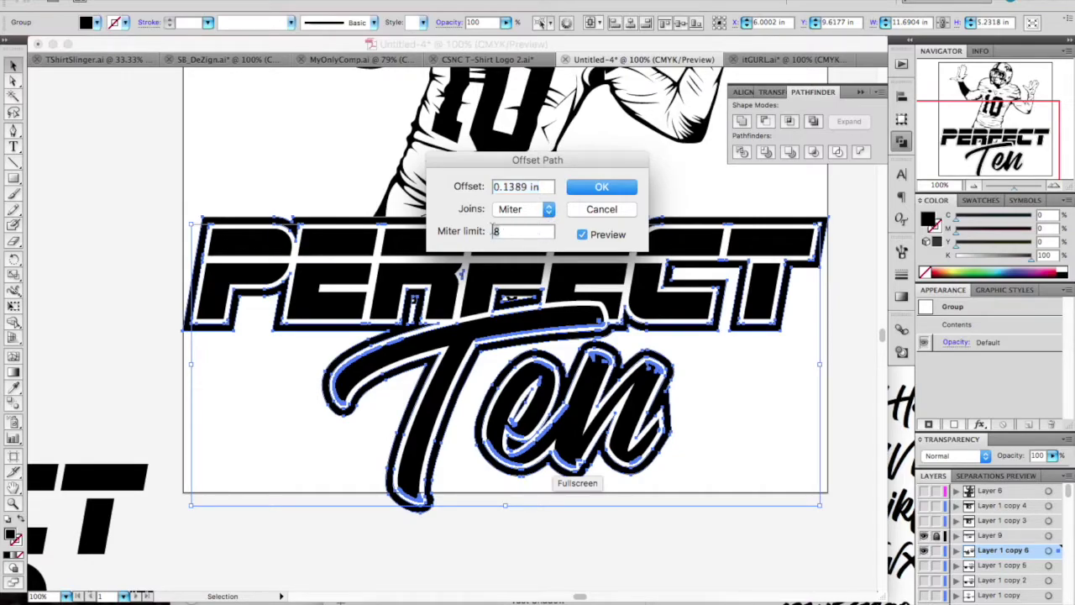
{"action": "left_click_drag", "start_coordinate": [575, 159], "coordinate": [144, 91]}
{"action": "left_click", "coordinate": [151, 165]}
{"action": "left_click", "coordinate": [150, 166]}
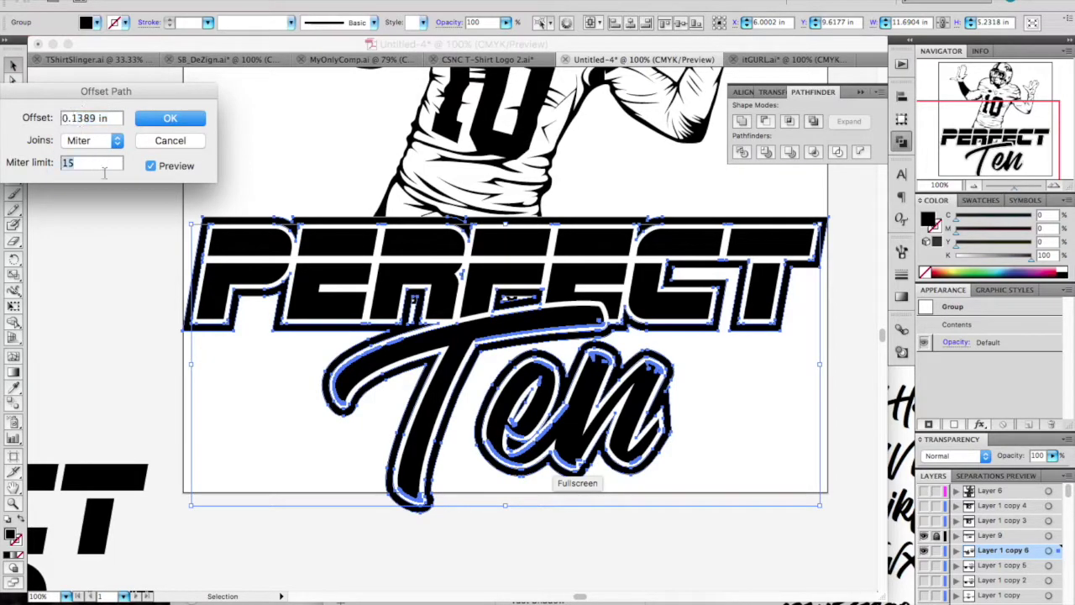
{"action": "key", "text": "Tab"}
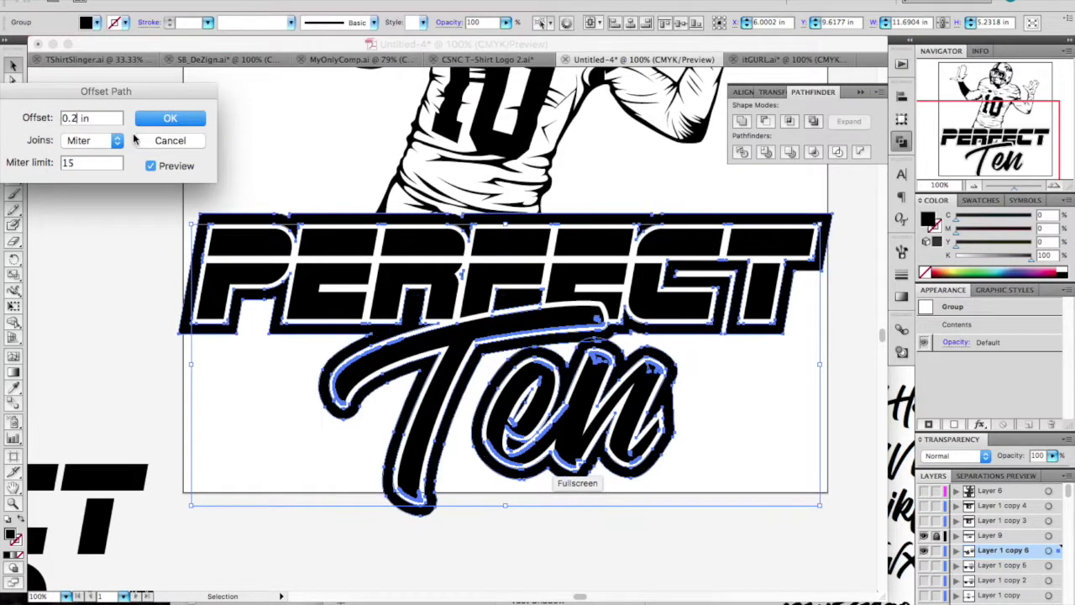
{"action": "left_click", "coordinate": [178, 120]}
Step: Unite the offset outline with the merged PERFECT and Ten shape
{"action": "key", "text": "super+minus"}
{"action": "key", "text": "super+minus"}
{"action": "left_click", "coordinate": [742, 122]}
{"action": "left_click", "coordinate": [514, 171]}
{"action": "left_click", "coordinate": [543, 317]}
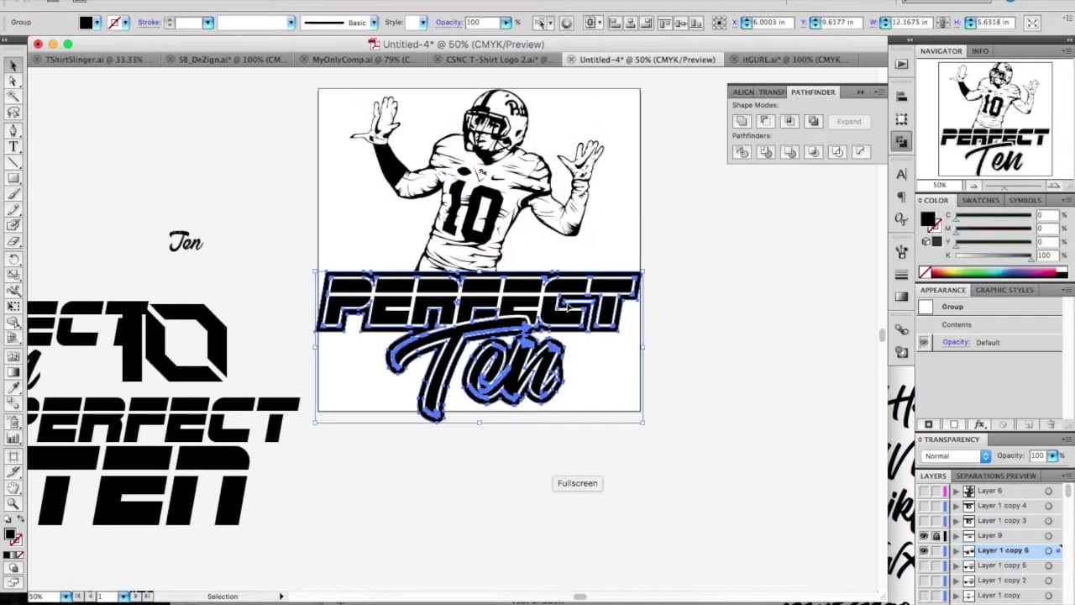
Step: Unlock Layer 9, select its lettering together with the black outline shape, and bring up the alignment options
{"action": "left_click_drag", "start_coordinate": [371, 410], "coordinate": [370, 410]}
{"action": "left_click", "coordinate": [705, 279]}
{"action": "left_click_drag", "start_coordinate": [705, 279], "coordinate": [485, 449]}
{"action": "left_click", "coordinate": [497, 210], "text": "shift"}
{"action": "left_click", "coordinate": [744, 92]}
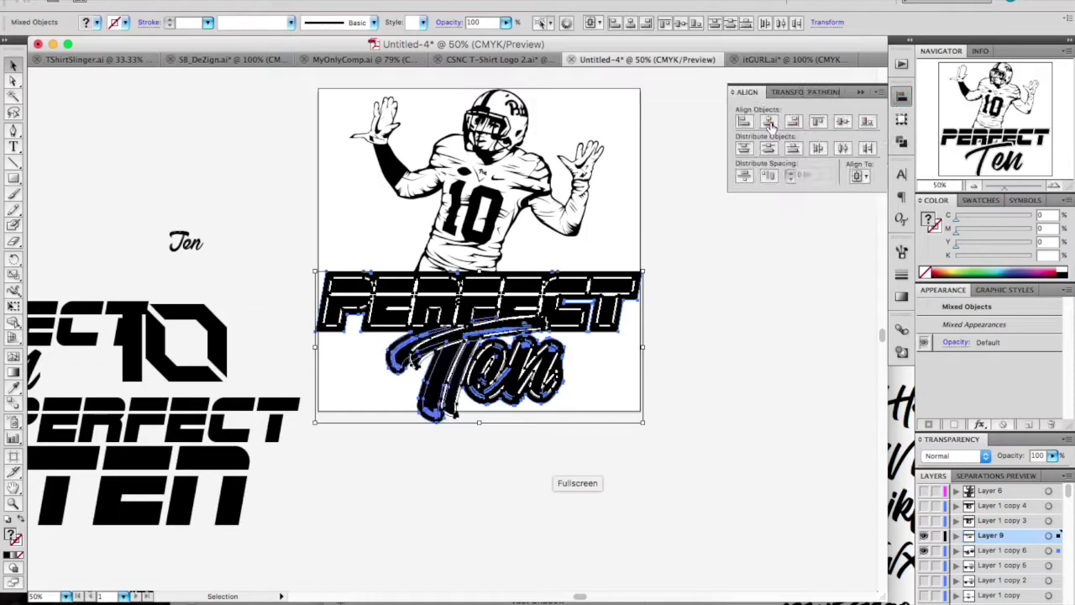
{"action": "left_click", "coordinate": [700, 357]}
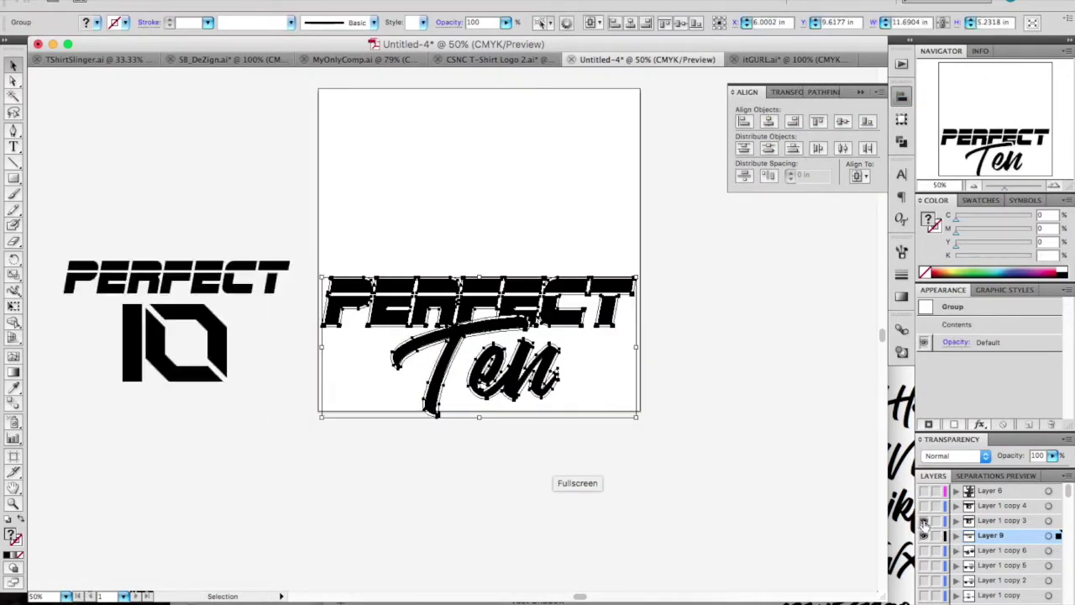
{"action": "right_click", "coordinate": [658, 268]}
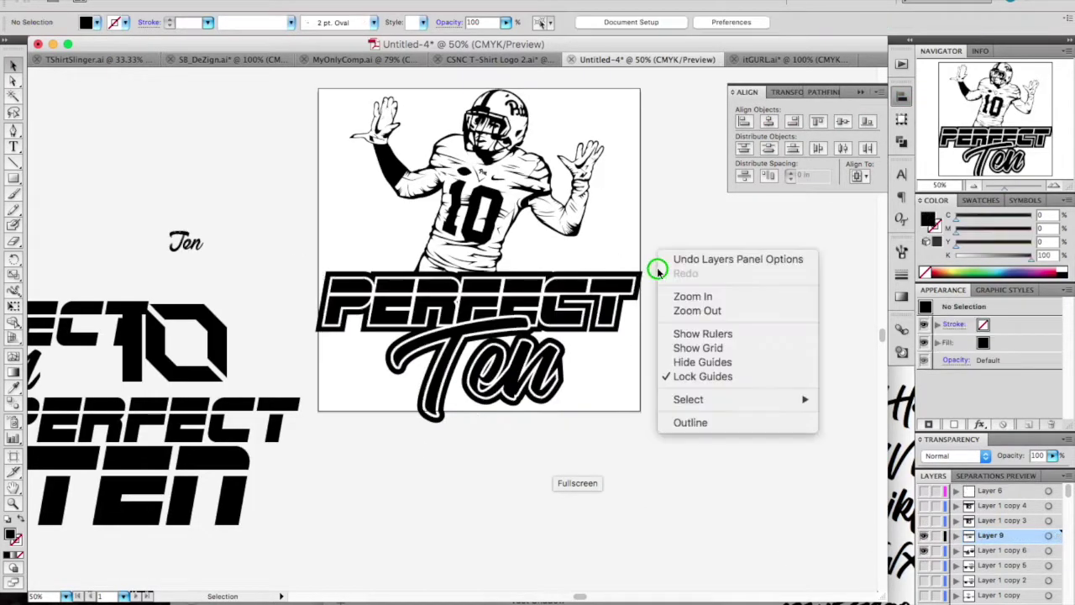
{"action": "left_click", "coordinate": [658, 267]}
{"action": "left_click_drag", "start_coordinate": [643, 235], "coordinate": [338, 425]}
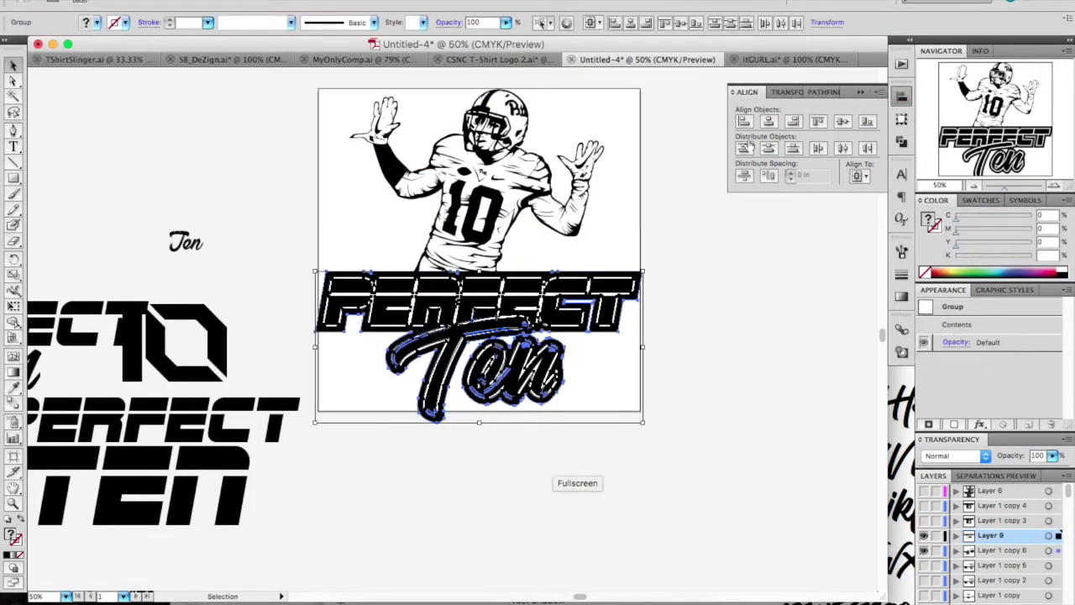
{"action": "left_click", "coordinate": [692, 340]}
Step: Select the PERFECT and Ten lettering with its outlines and nudge it upward over the player's waist
{"action": "left_click", "coordinate": [195, 367]}
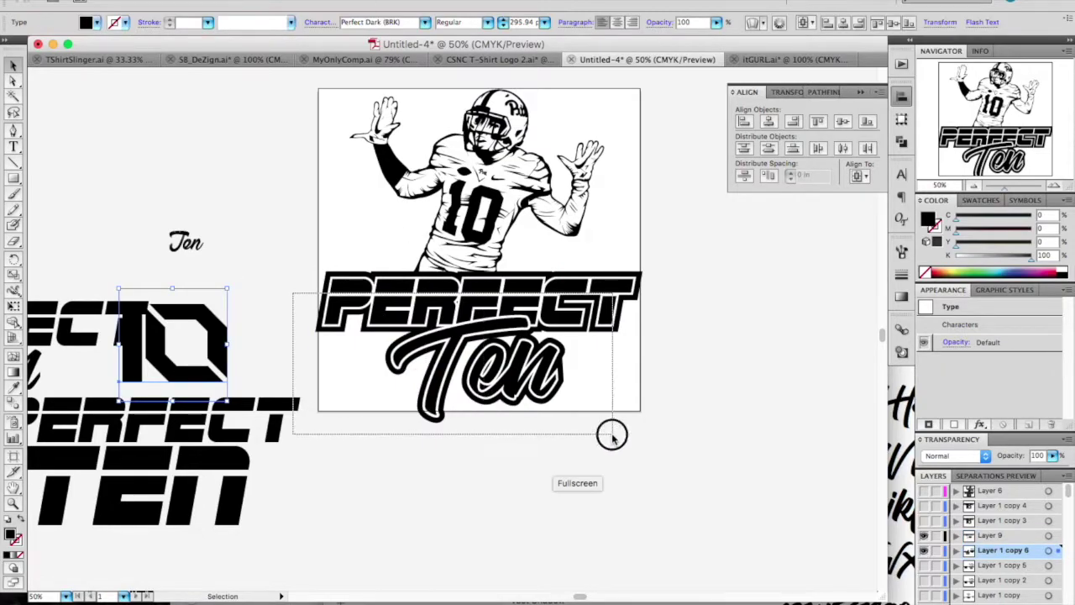
{"action": "left_click_drag", "start_coordinate": [611, 434], "coordinate": [613, 433]}
{"action": "key", "text": "shift+Up"}
{"action": "key", "text": "shift+Up"}
{"action": "key", "text": "shift+Up"}
{"action": "left_click_drag", "start_coordinate": [644, 261], "coordinate": [636, 269]}
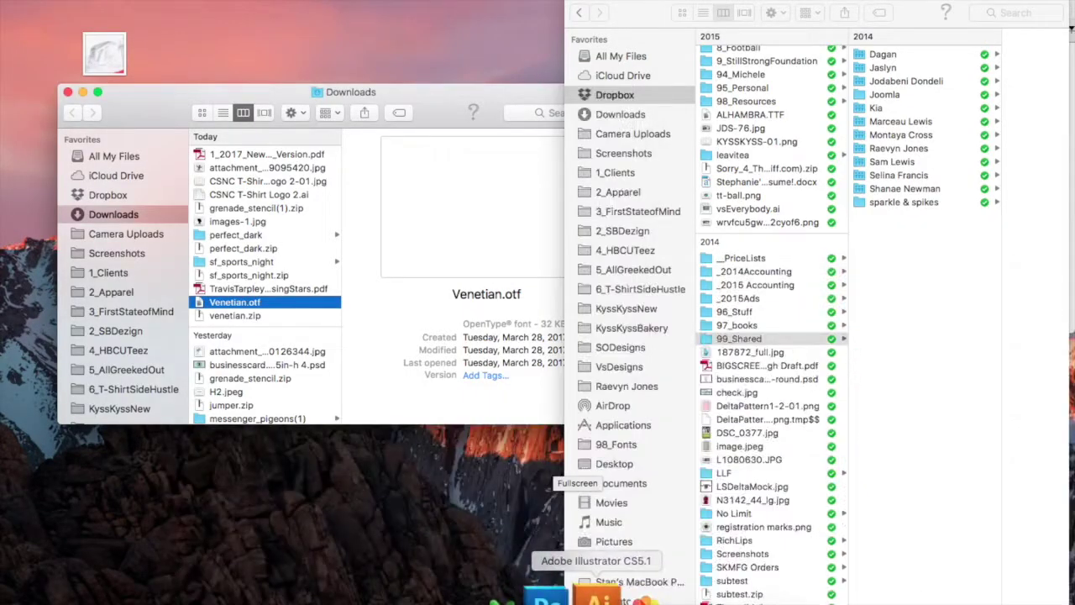
Step: Switch to Finder and select the 5_AllGreekedOut folder among the favorites
{"action": "left_click", "coordinate": [267, 365]}
{"action": "left_click", "coordinate": [633, 269]}
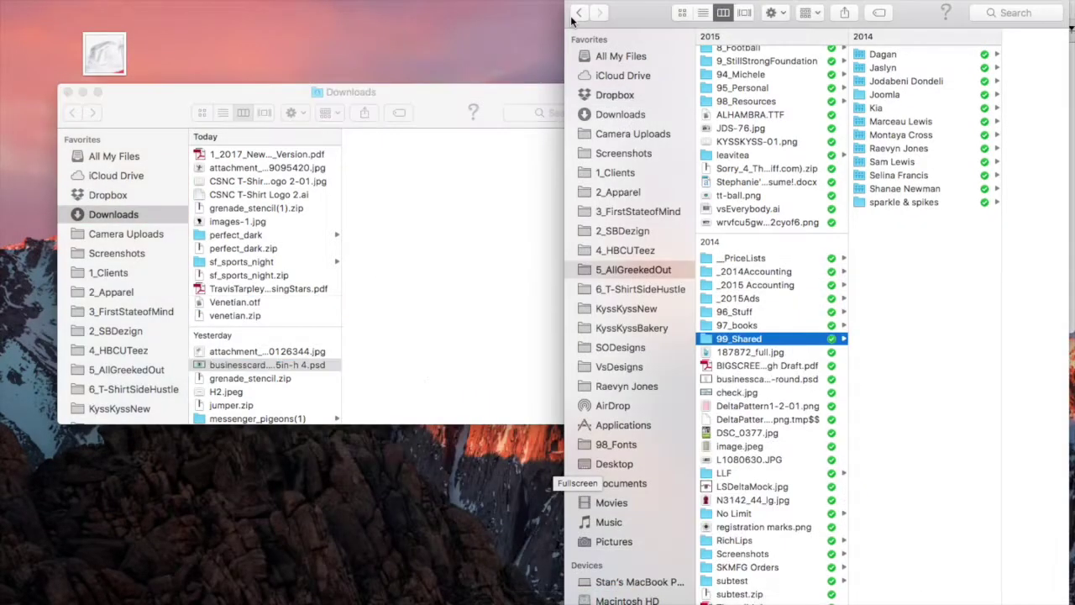